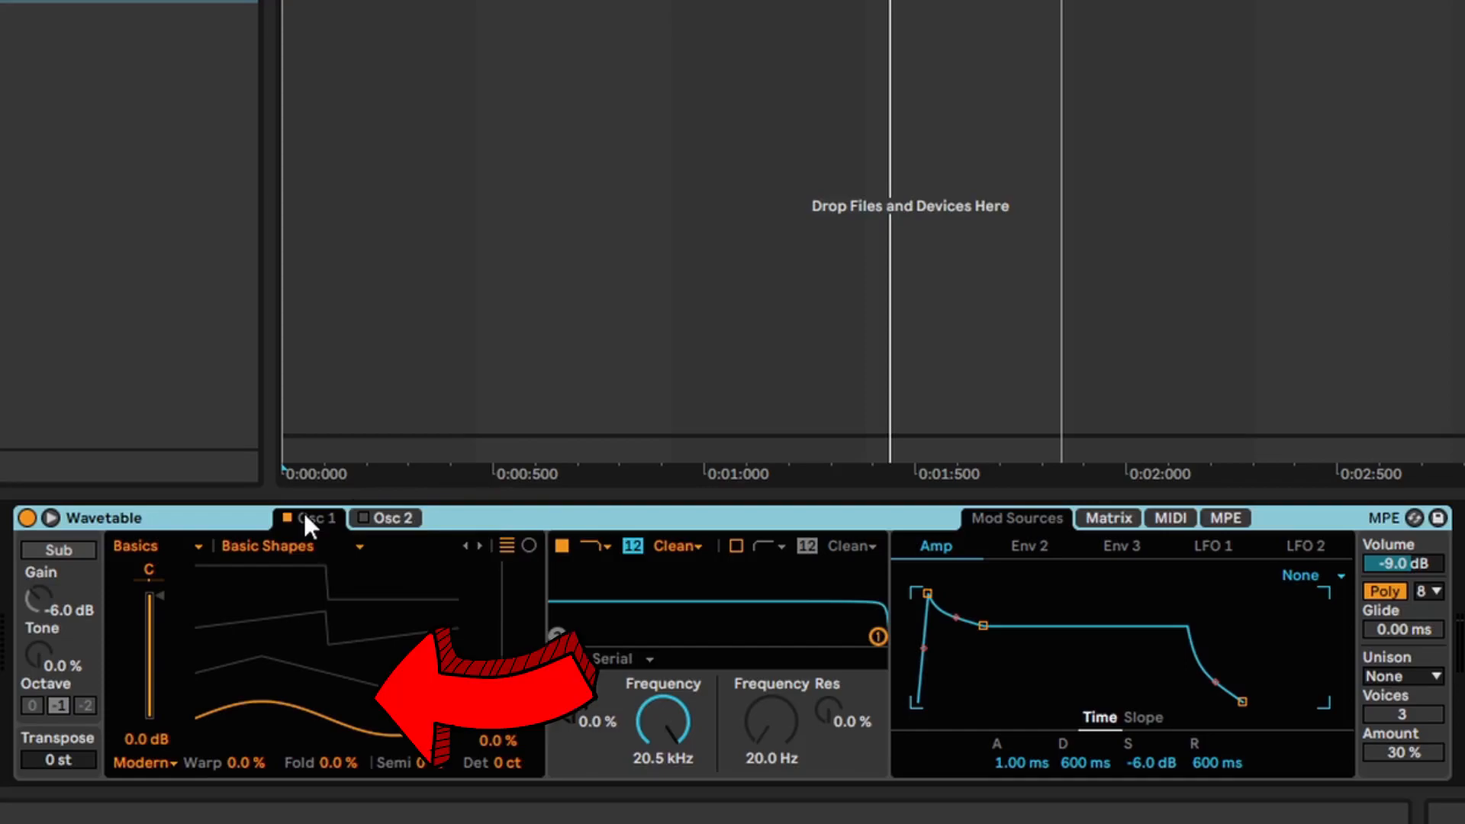
Step: Sweep Osc 1's wavetable position through 43%, 100% and 2.8% to audition the Basic Shapes waveforms
{"action": "left_click_drag", "start_coordinate": [503, 736], "coordinate": [503, 703]}
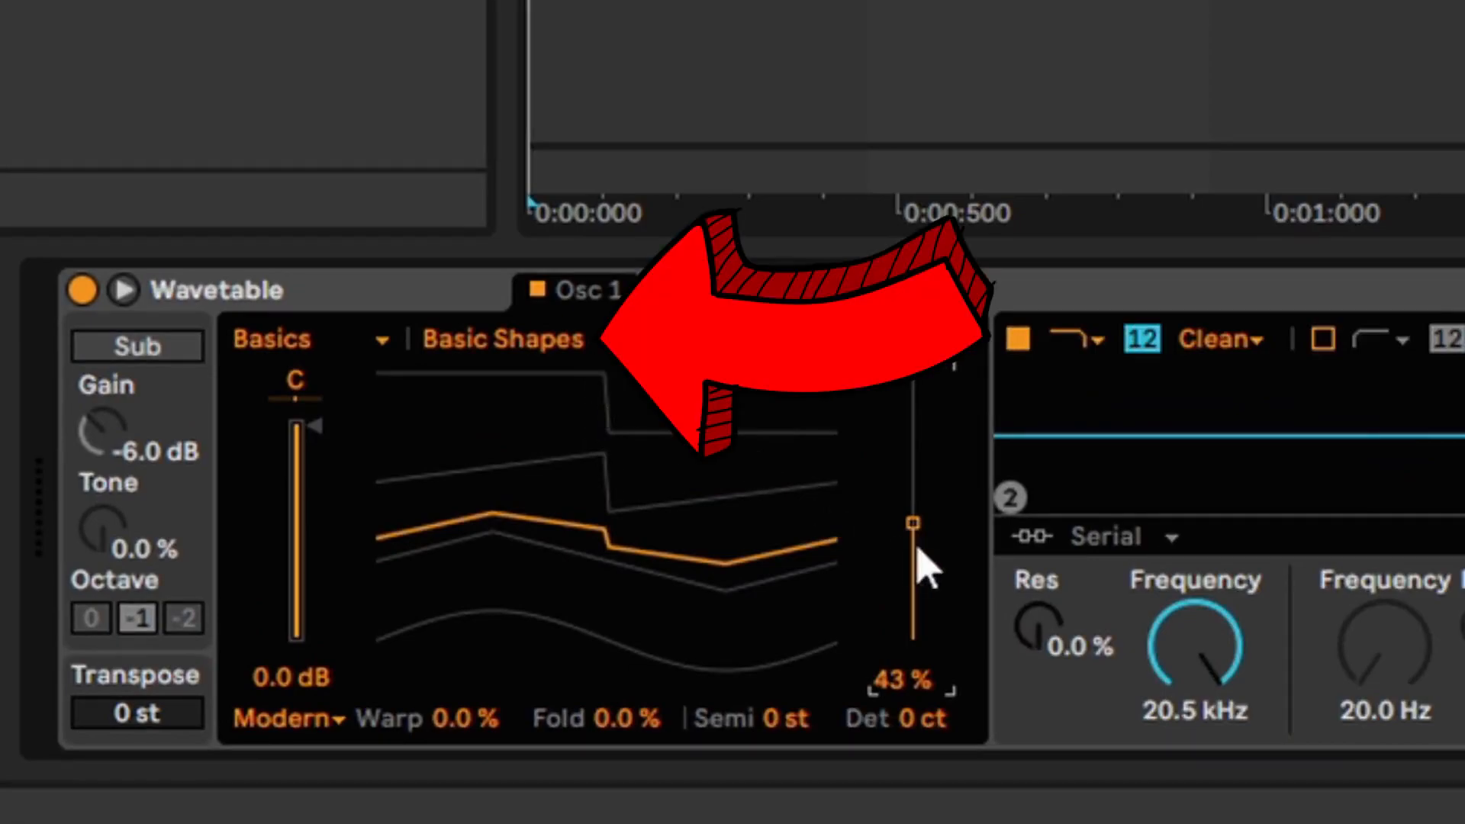
{"action": "left_click_drag", "start_coordinate": [912, 534], "coordinate": [916, 386]}
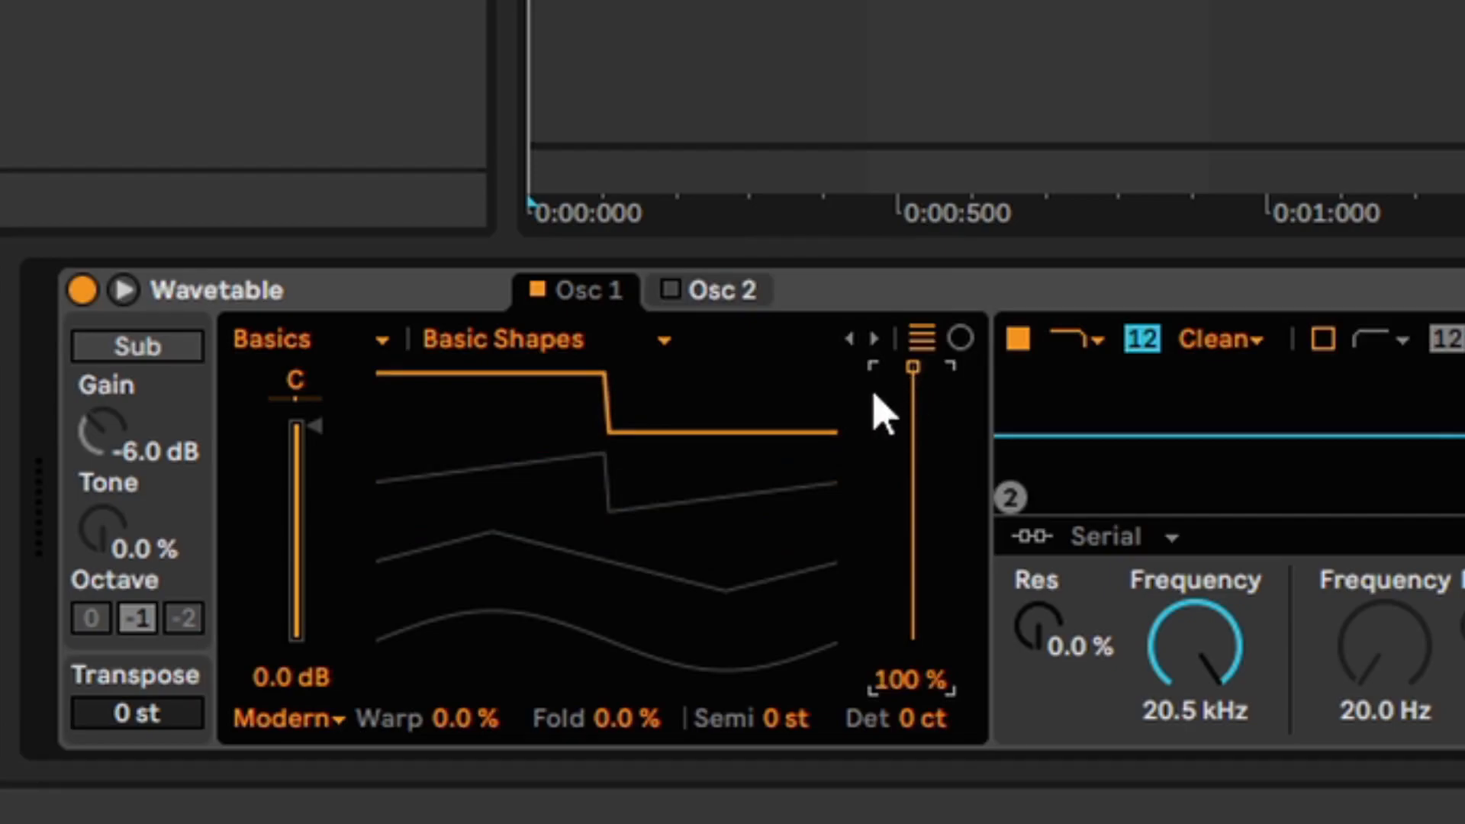
{"action": "left_click", "coordinate": [914, 635]}
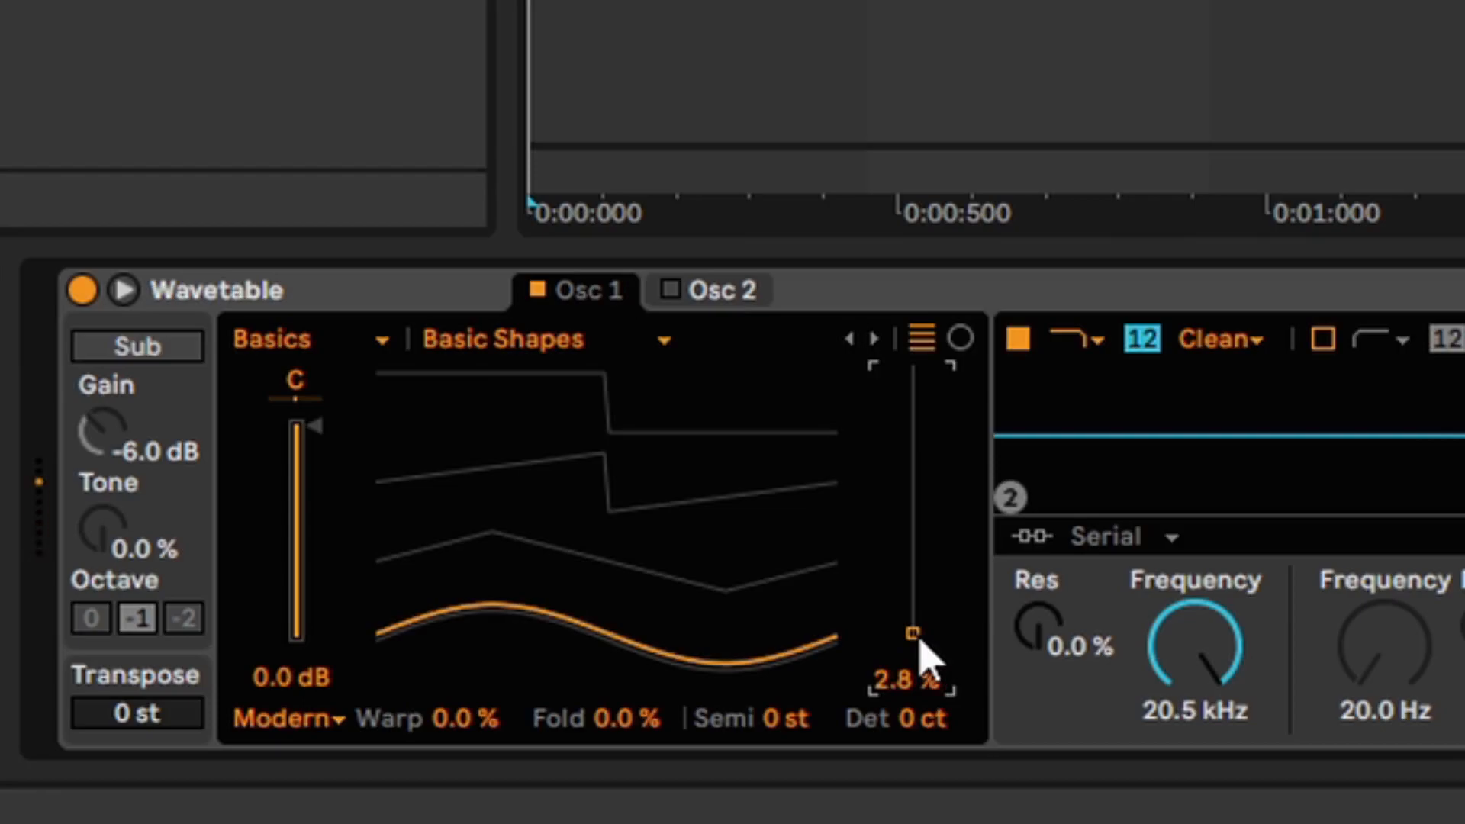
{"action": "left_click_drag", "start_coordinate": [920, 641], "coordinate": [913, 463]}
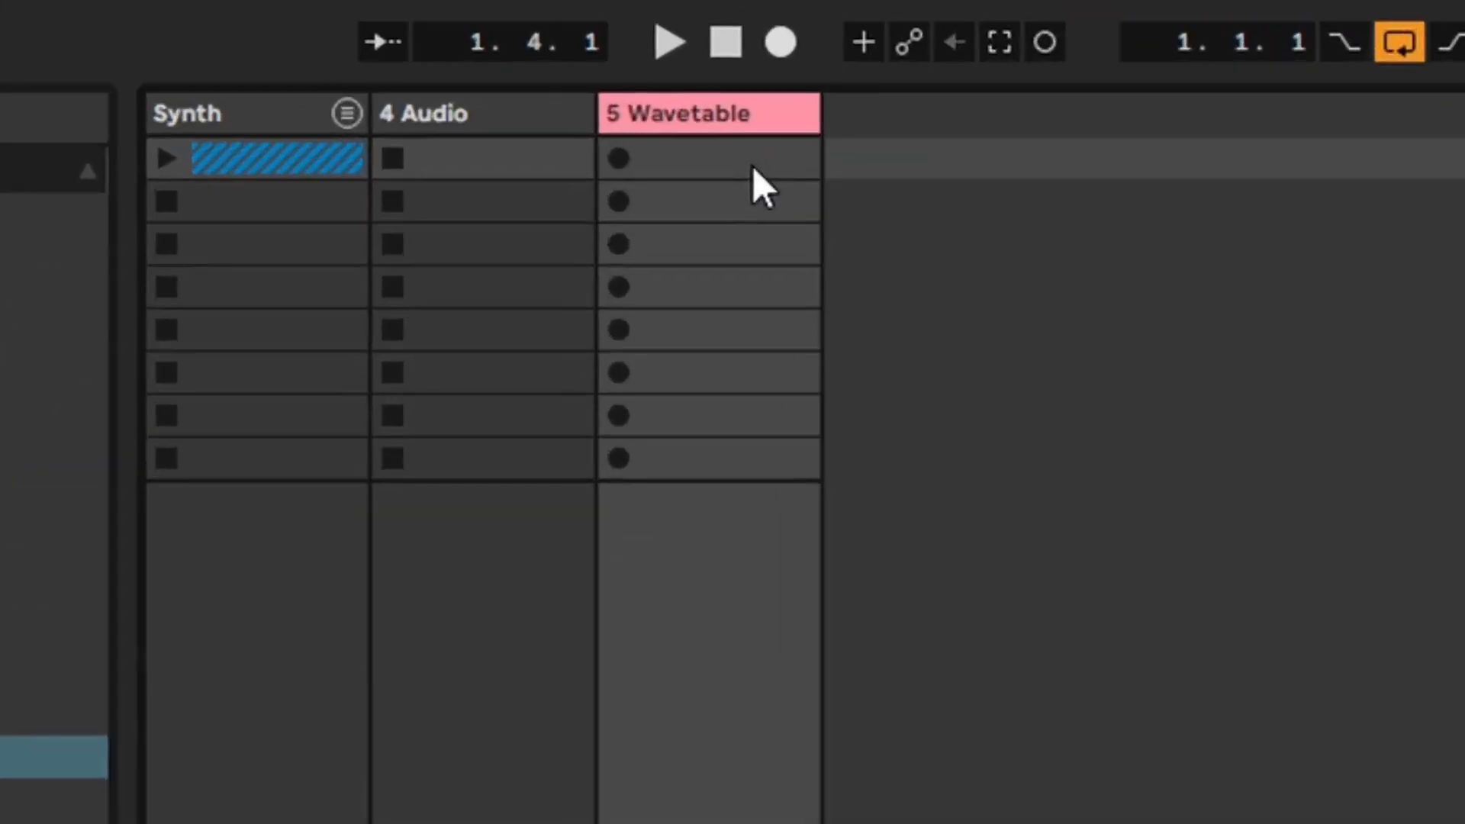
Step: Insert an empty MIDI clip in the Wavetable track's first slot and move it to the start of the track in Arrangement View
{"action": "right_click", "coordinate": [753, 167]}
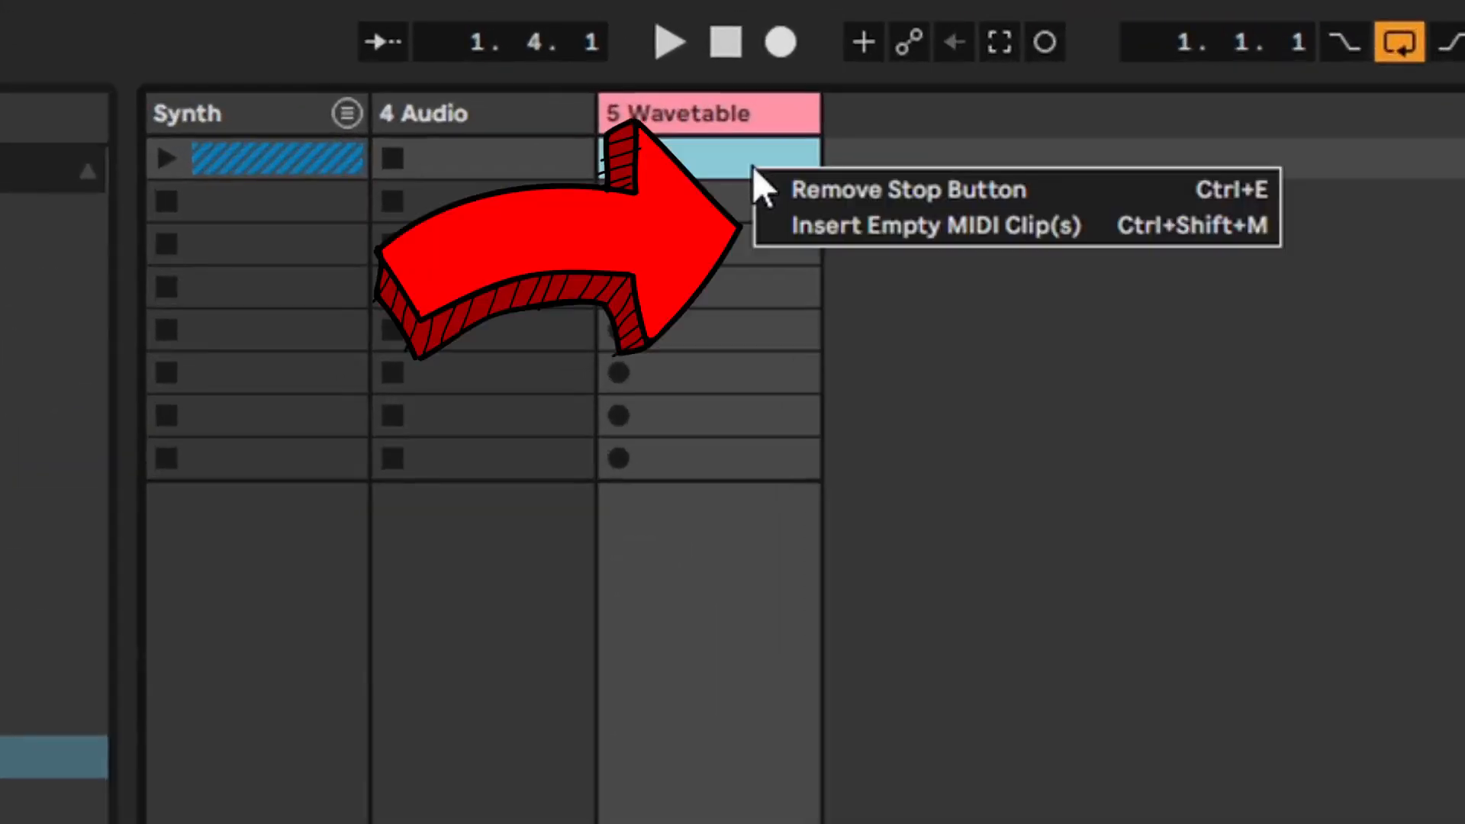
{"action": "left_click", "coordinate": [870, 226]}
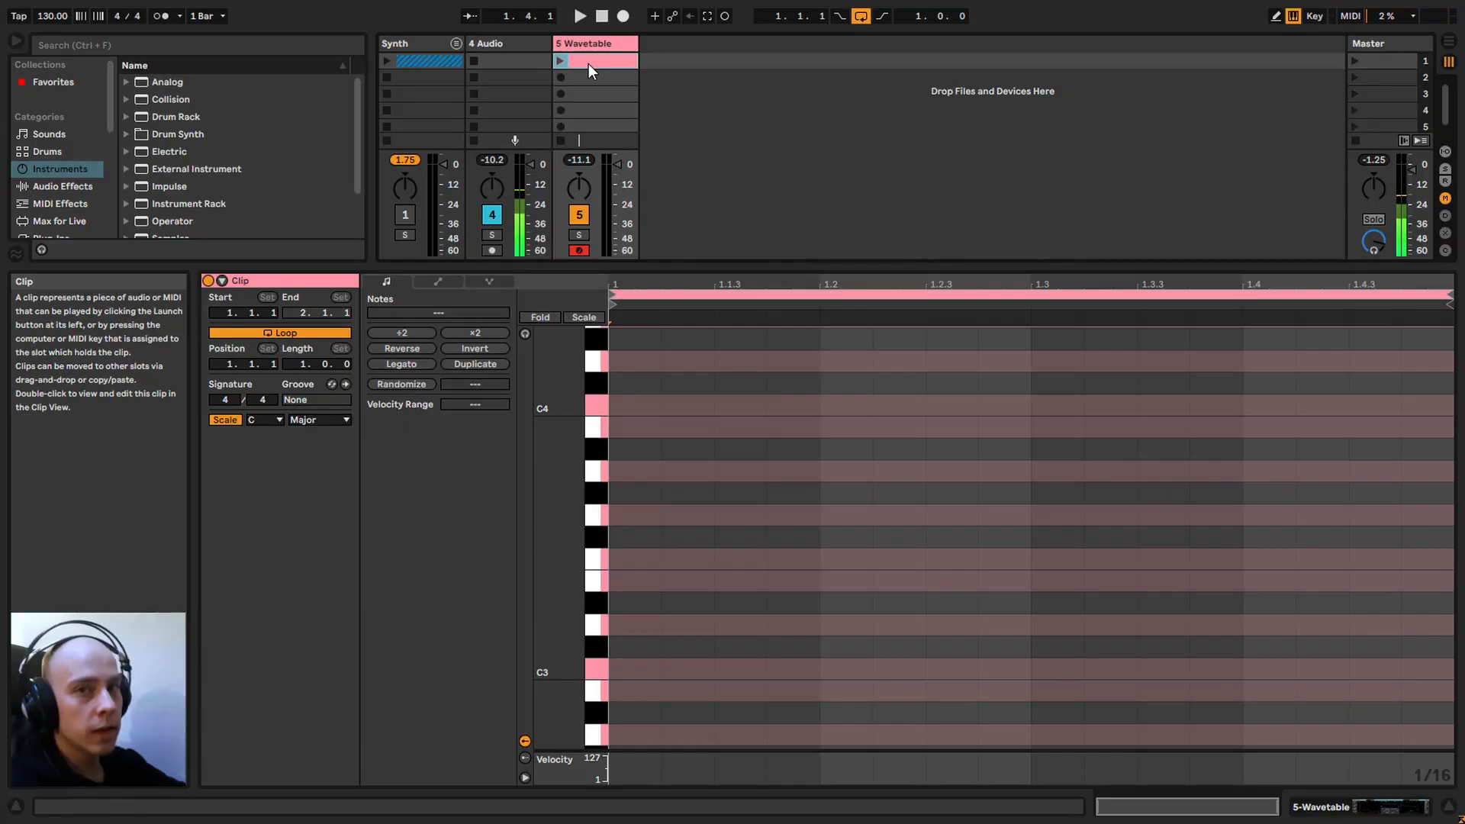
{"action": "left_click_drag", "start_coordinate": [588, 64], "coordinate": [452, 157]}
{"action": "key", "text": "Tab"}
Step: Enter a G#2 note in beat two and one-beat G2 notes on beats three and four of the clip, and start playback
{"action": "left_click_drag", "start_coordinate": [552, 435], "coordinate": [560, 557]}
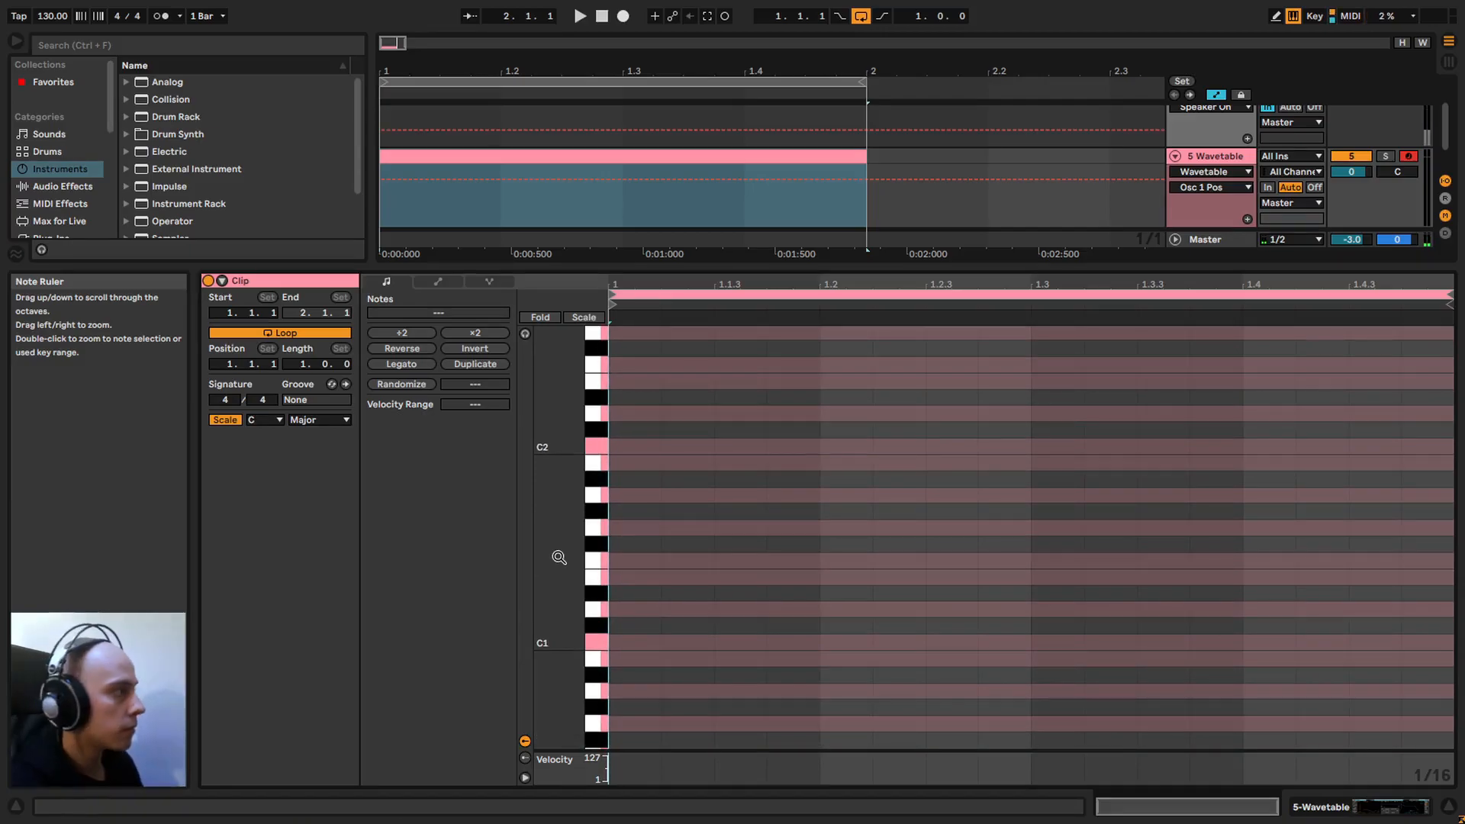
{"action": "left_click_drag", "start_coordinate": [592, 478], "coordinate": [560, 406]}
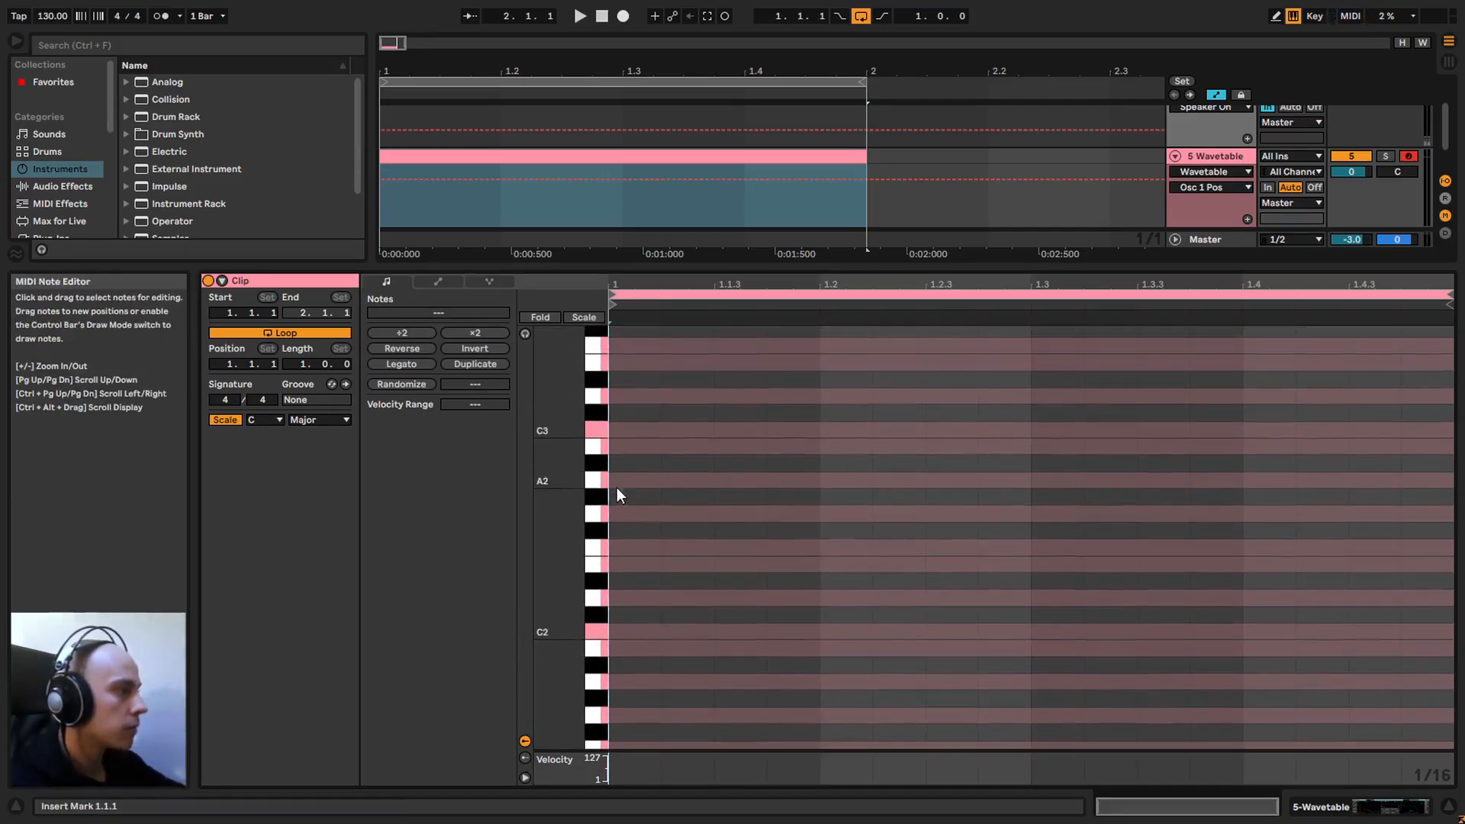
{"action": "double_click", "coordinate": [840, 497]}
{"action": "left_click_drag", "start_coordinate": [882, 496], "coordinate": [1076, 512]}
{"action": "key", "text": "ctrl+d"}
{"action": "left_click_drag", "start_coordinate": [1188, 513], "coordinate": [1243, 513]}
{"action": "key", "text": "ctrl+d"}
{"action": "key", "text": "space"}
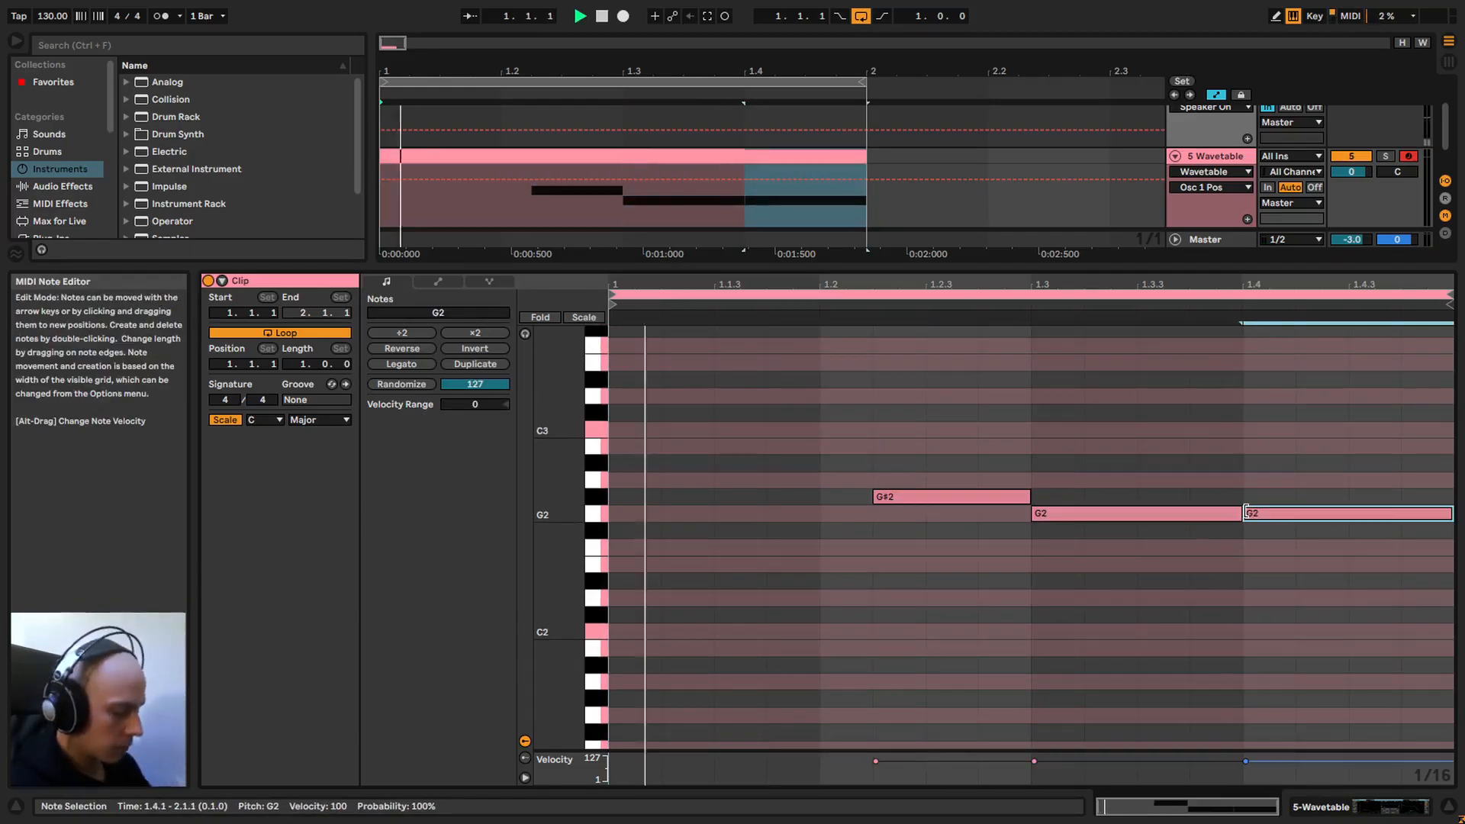
Step: Enlarge the arrangement area and shape Wavetable's Amp envelope with 17.5 ms attack, 0.0 dB sustain and 11.2 ms release
{"action": "left_click_drag", "start_coordinate": [1014, 262], "coordinate": [1015, 440]}
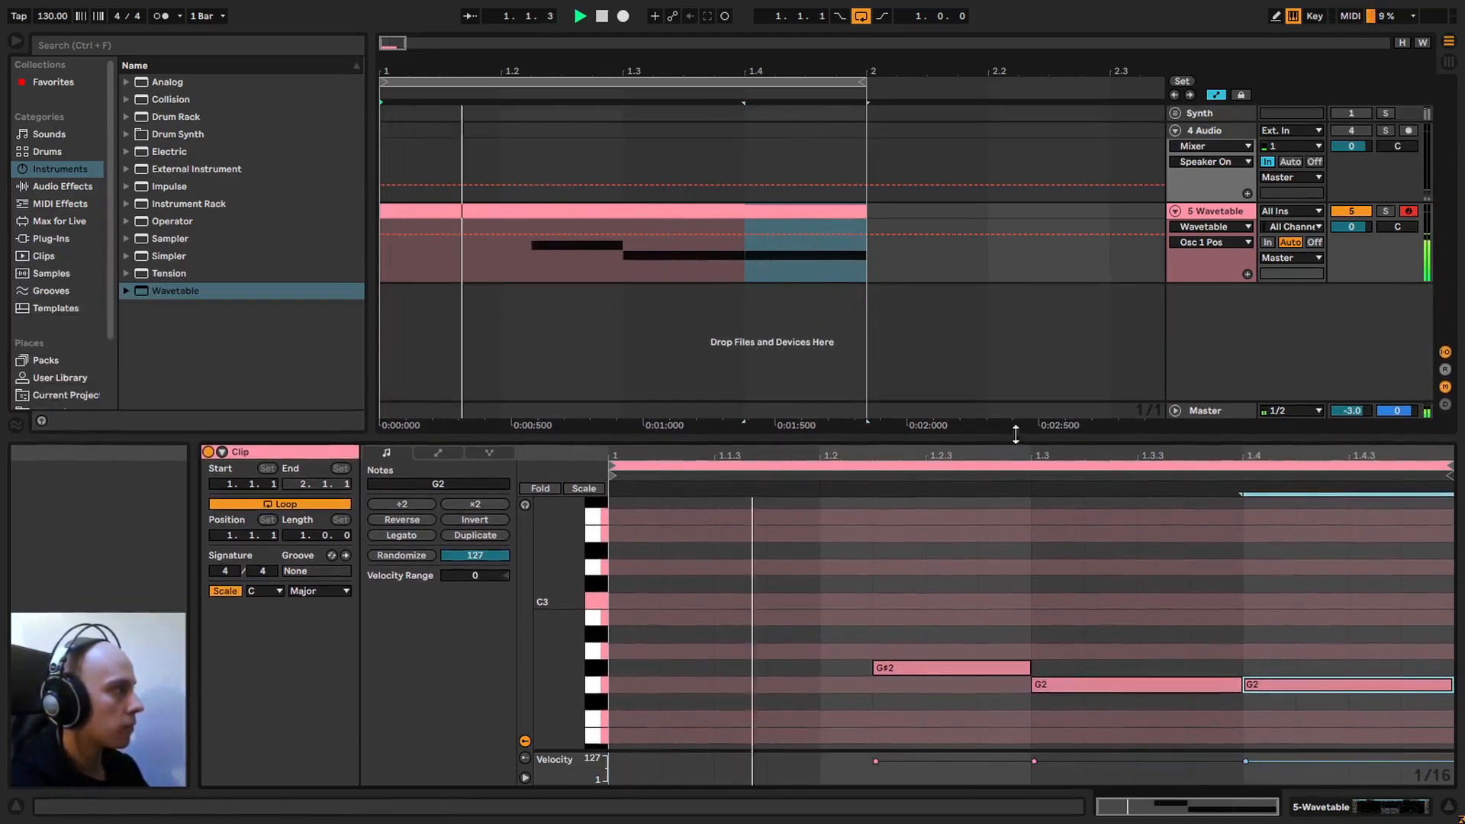
{"action": "key", "text": "shift+Tab"}
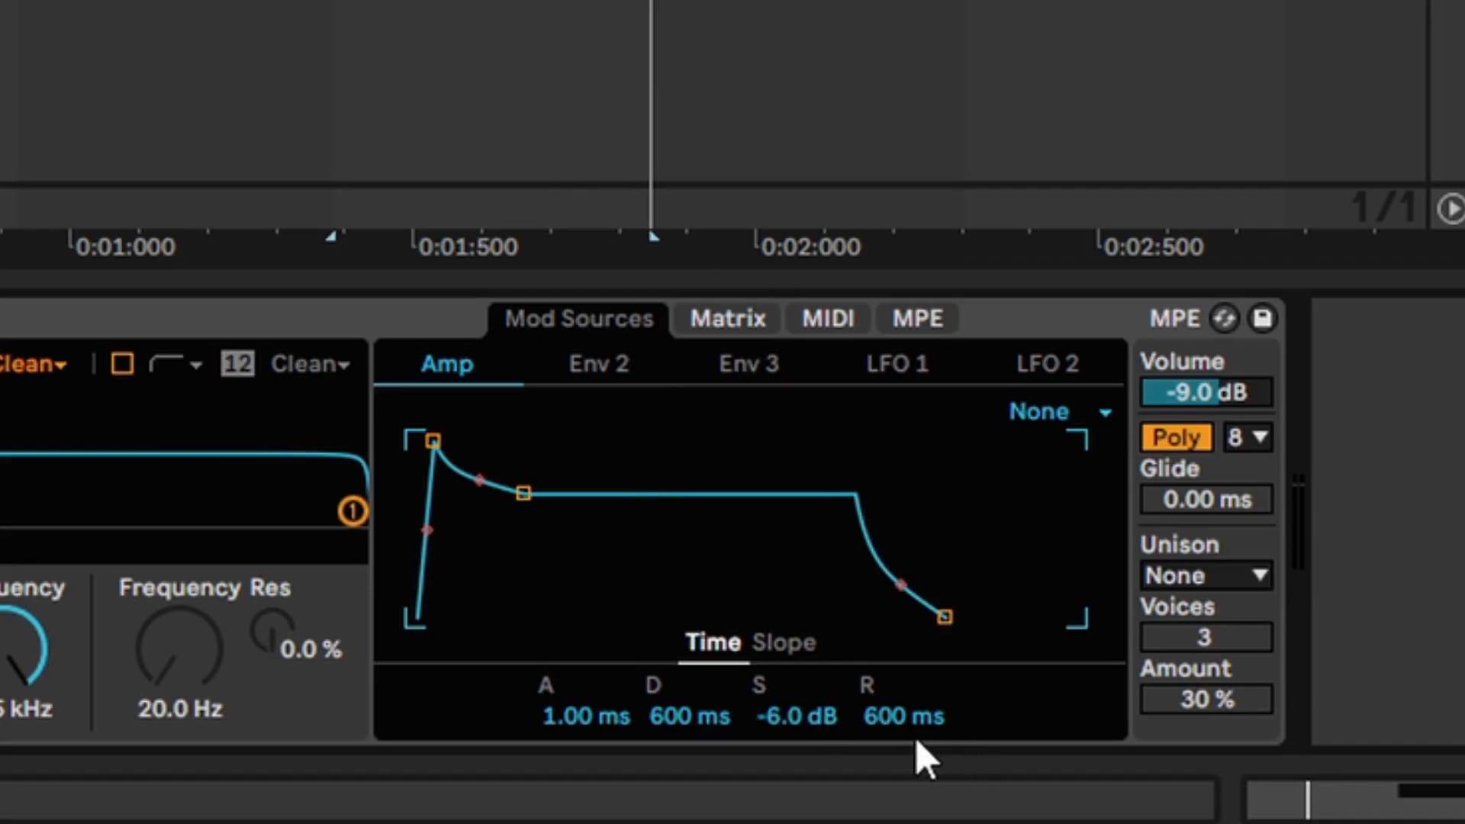
{"action": "mouse_move", "coordinate": [890, 731]}
{"action": "left_mouse_down"}
{"action": "mouse_move", "coordinate": [890, 779]}
{"action": "mouse_move", "coordinate": [889, 712]}
{"action": "mouse_move", "coordinate": [890, 765]}
{"action": "left_mouse_up"}
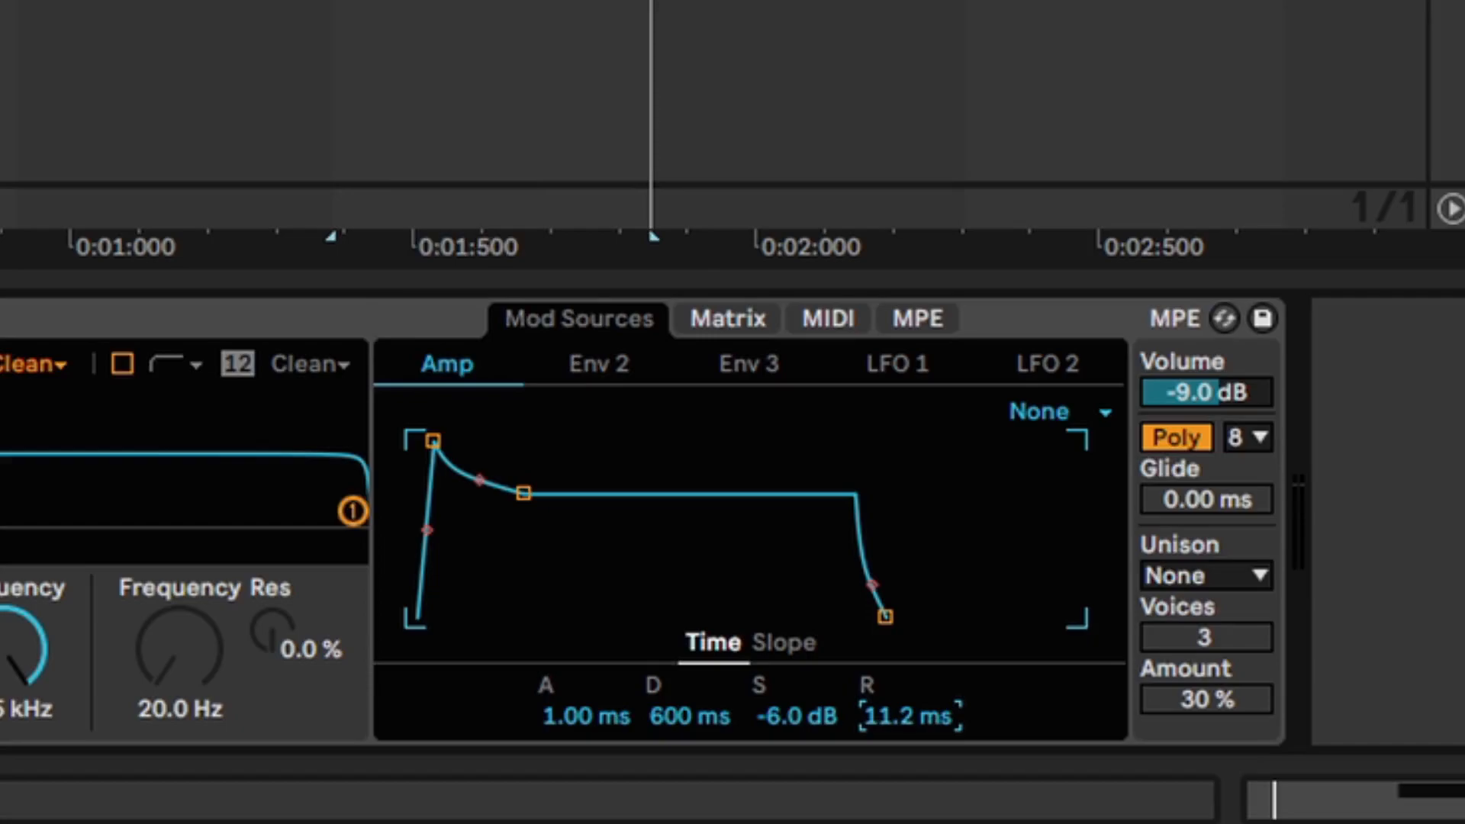
{"action": "left_click_drag", "start_coordinate": [794, 718], "coordinate": [793, 675]}
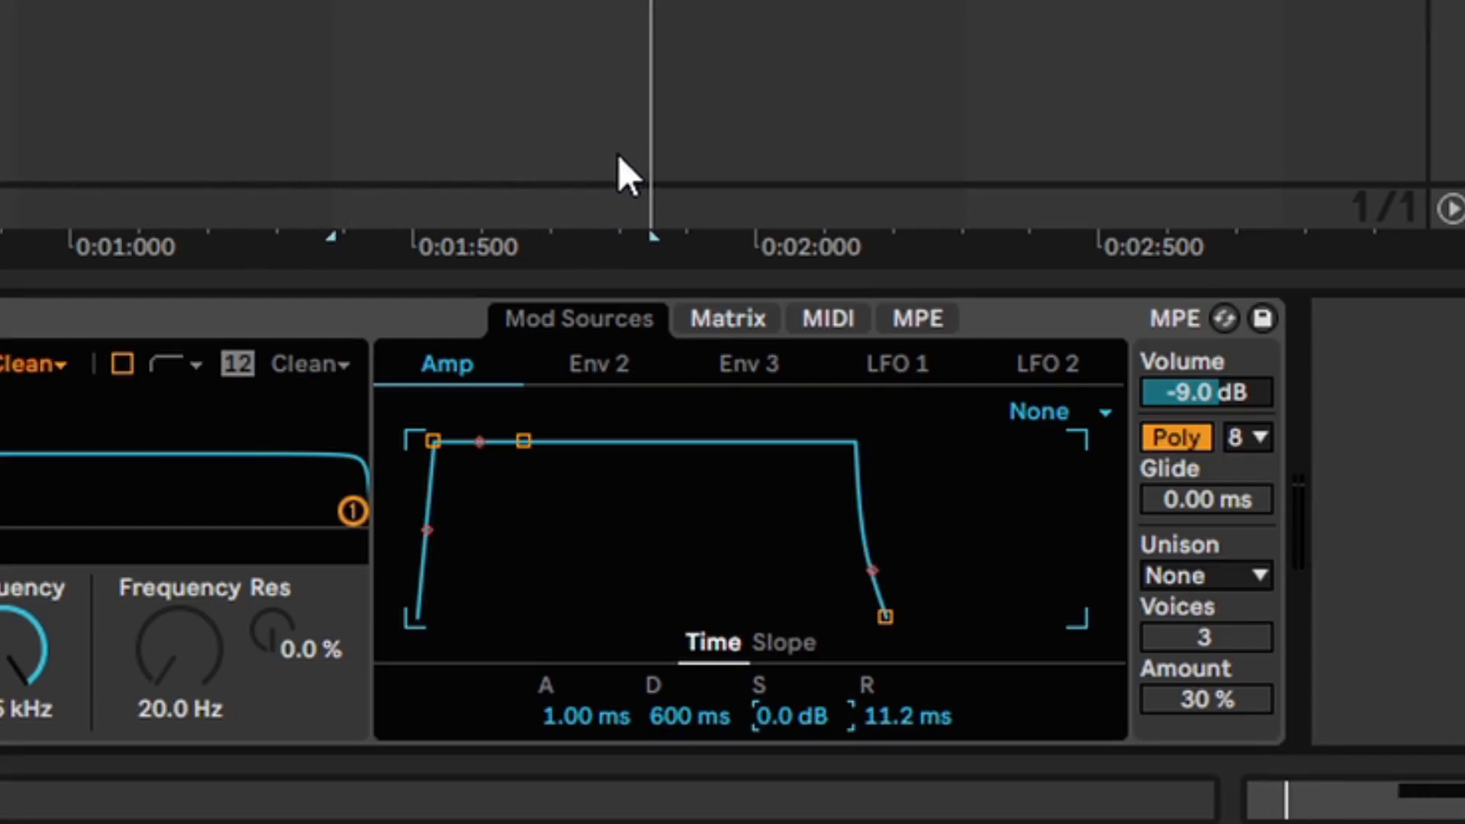
{"action": "left_click_drag", "start_coordinate": [555, 729], "coordinate": [562, 708]}
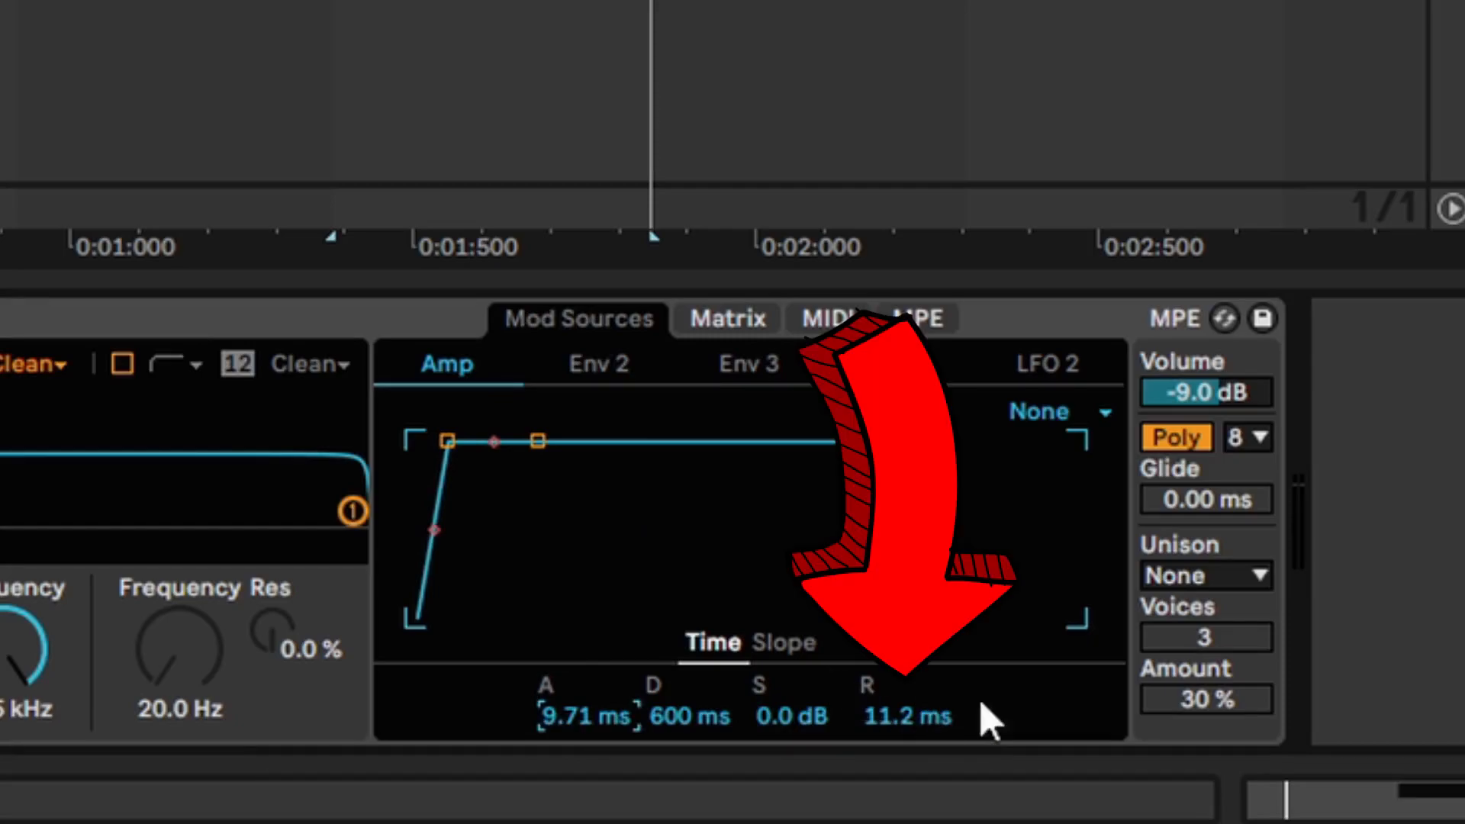
{"action": "mouse_move", "coordinate": [576, 726]}
{"action": "left_mouse_down"}
{"action": "mouse_move", "coordinate": [575, 690]}
{"action": "mouse_move", "coordinate": [588, 746]}
{"action": "left_mouse_up"}
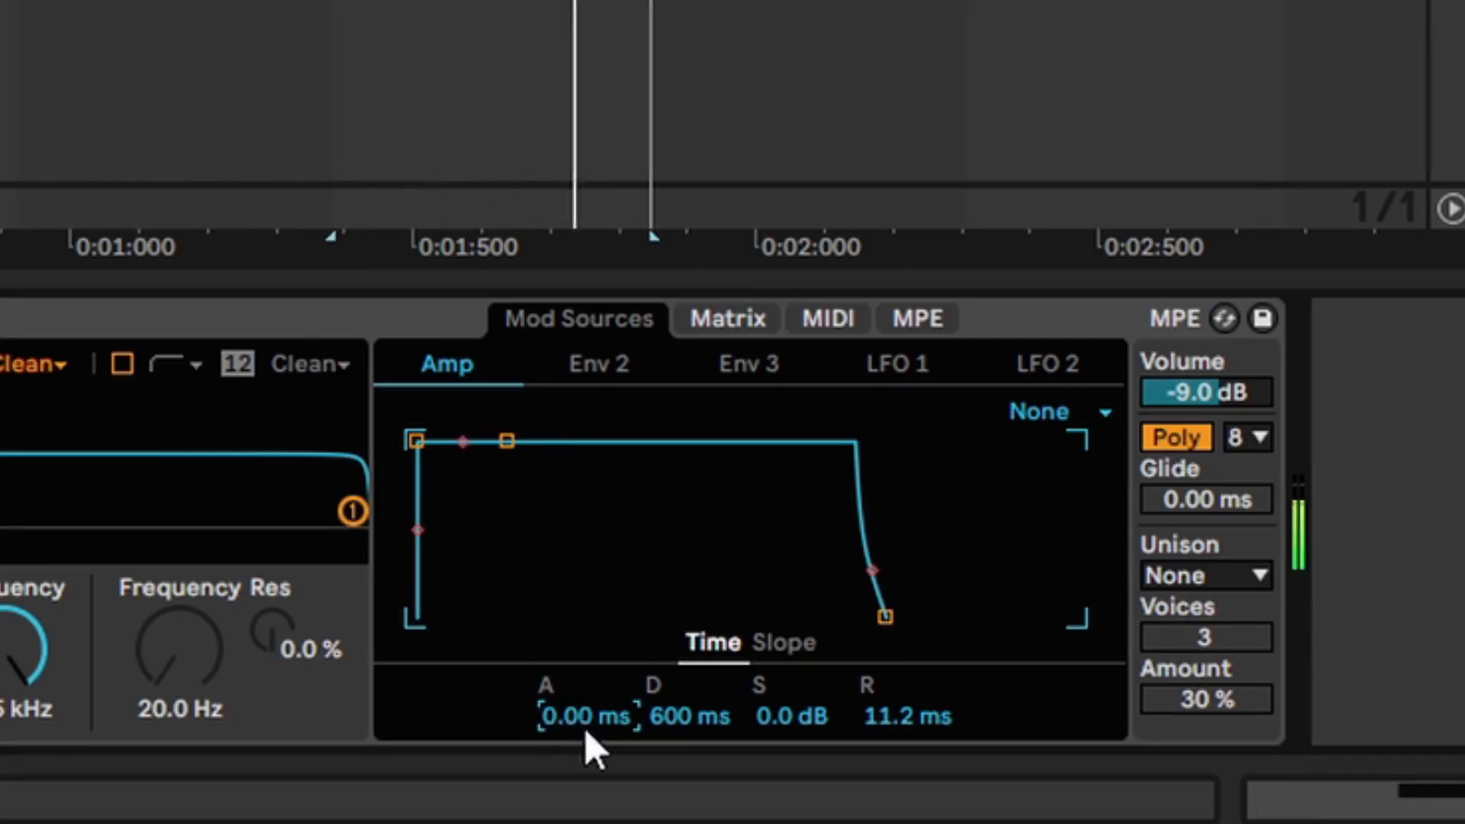
{"action": "type", "text": "17.5"}
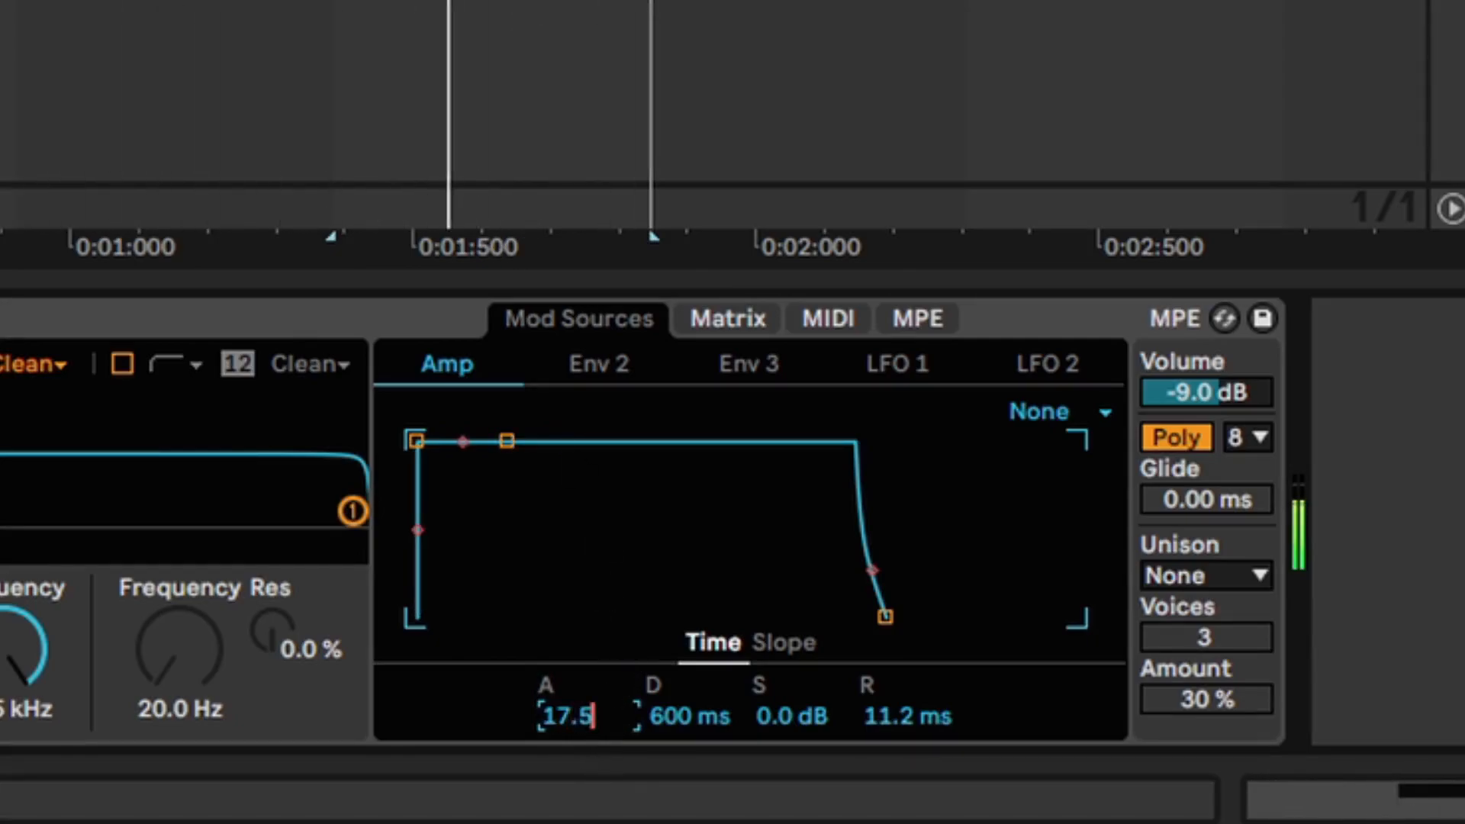
{"action": "key", "text": "Return"}
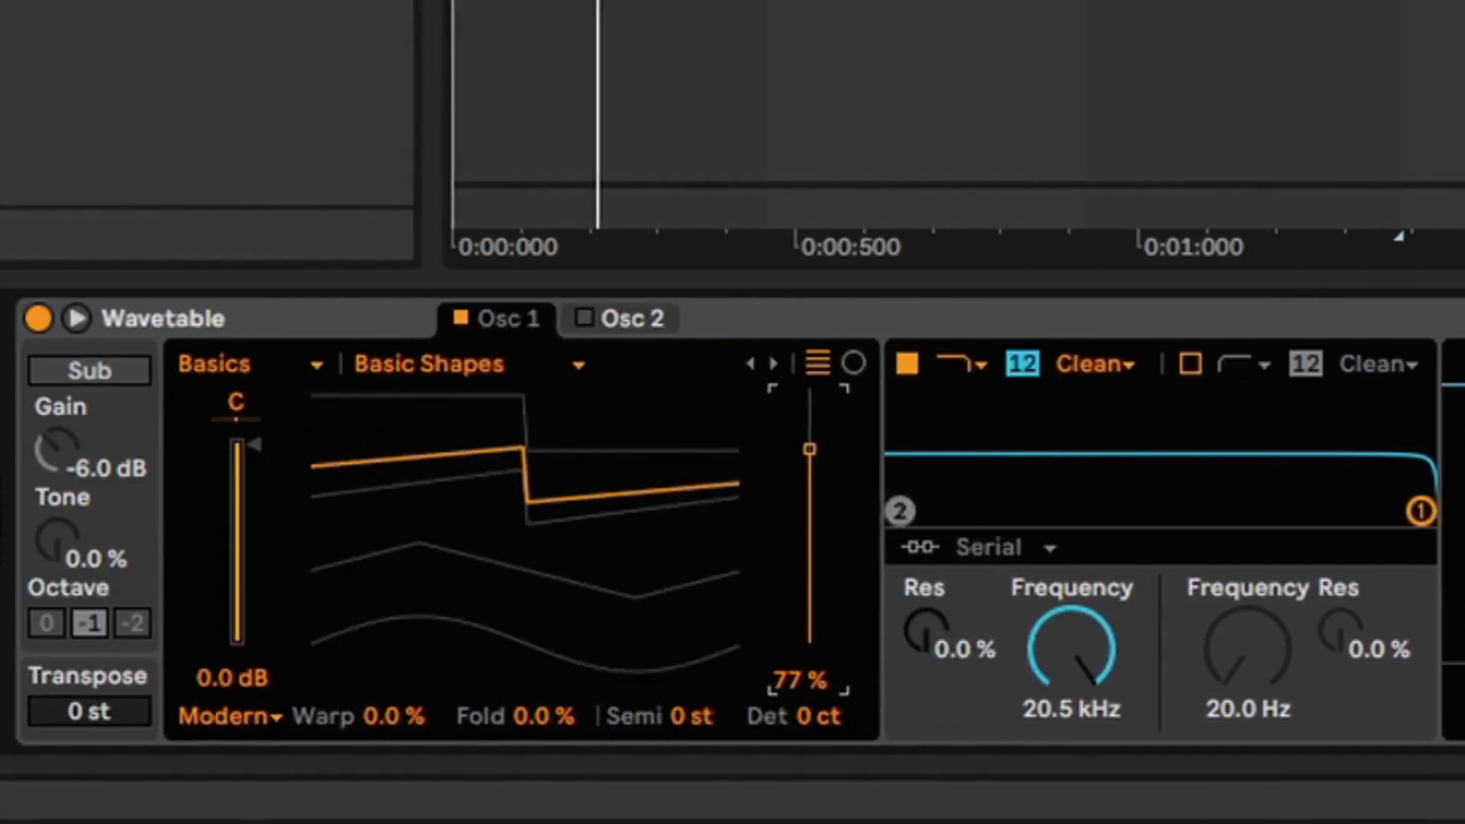
Step: Set Osc 1's wavetable position to 83%, between the saw and square shapes
{"action": "left_click_drag", "start_coordinate": [809, 448], "coordinate": [811, 458]}
{"action": "mouse_move", "coordinate": [810, 458]}
{"action": "left_mouse_down"}
{"action": "mouse_move", "coordinate": [810, 542]}
{"action": "mouse_move", "coordinate": [810, 393]}
{"action": "mouse_move", "coordinate": [810, 433]}
{"action": "left_mouse_up"}
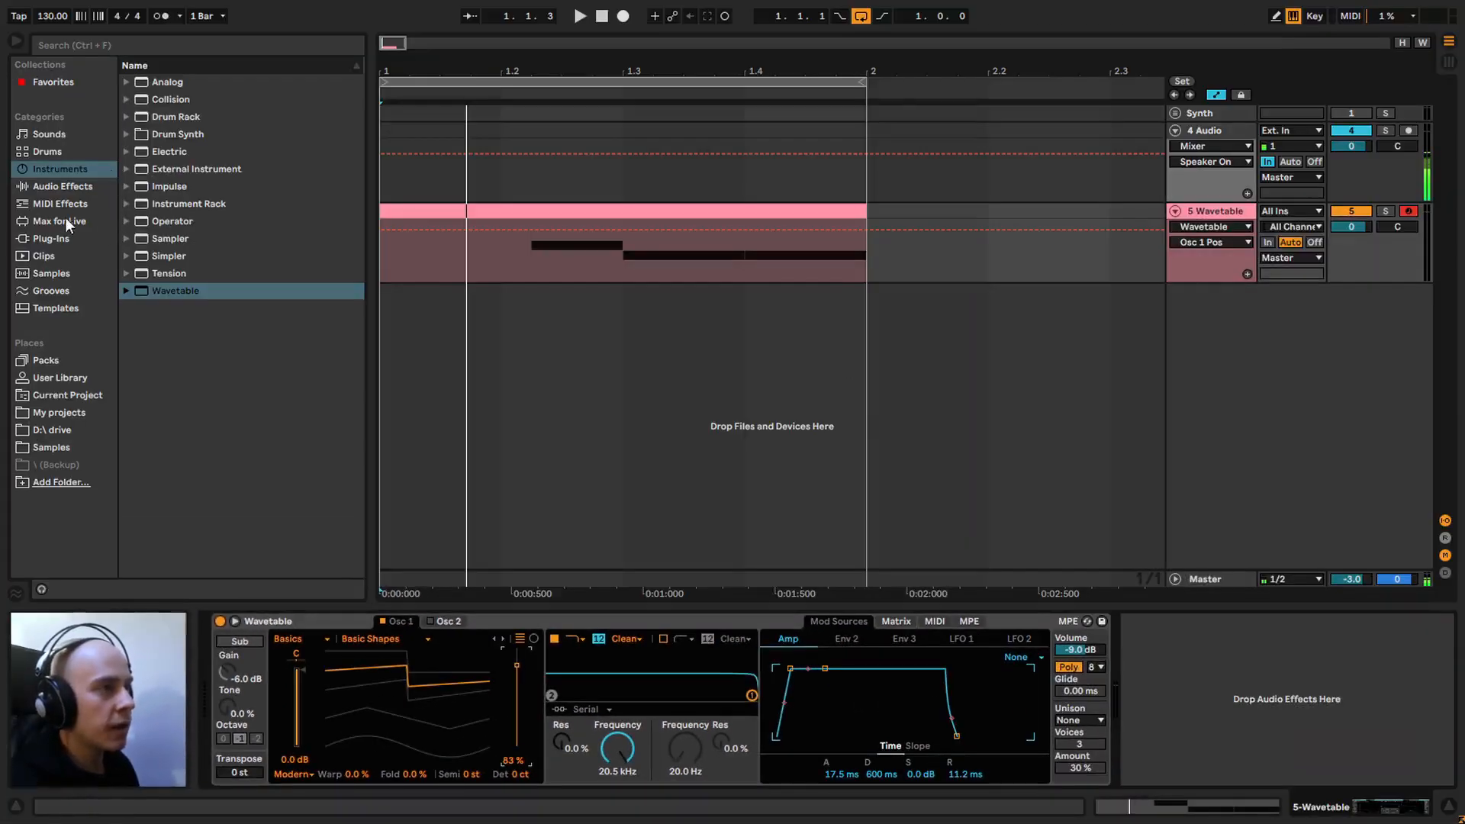
Step: Try a Reverb effect after the Wavetable instrument during playback and remove it
{"action": "left_click", "coordinate": [85, 188]}
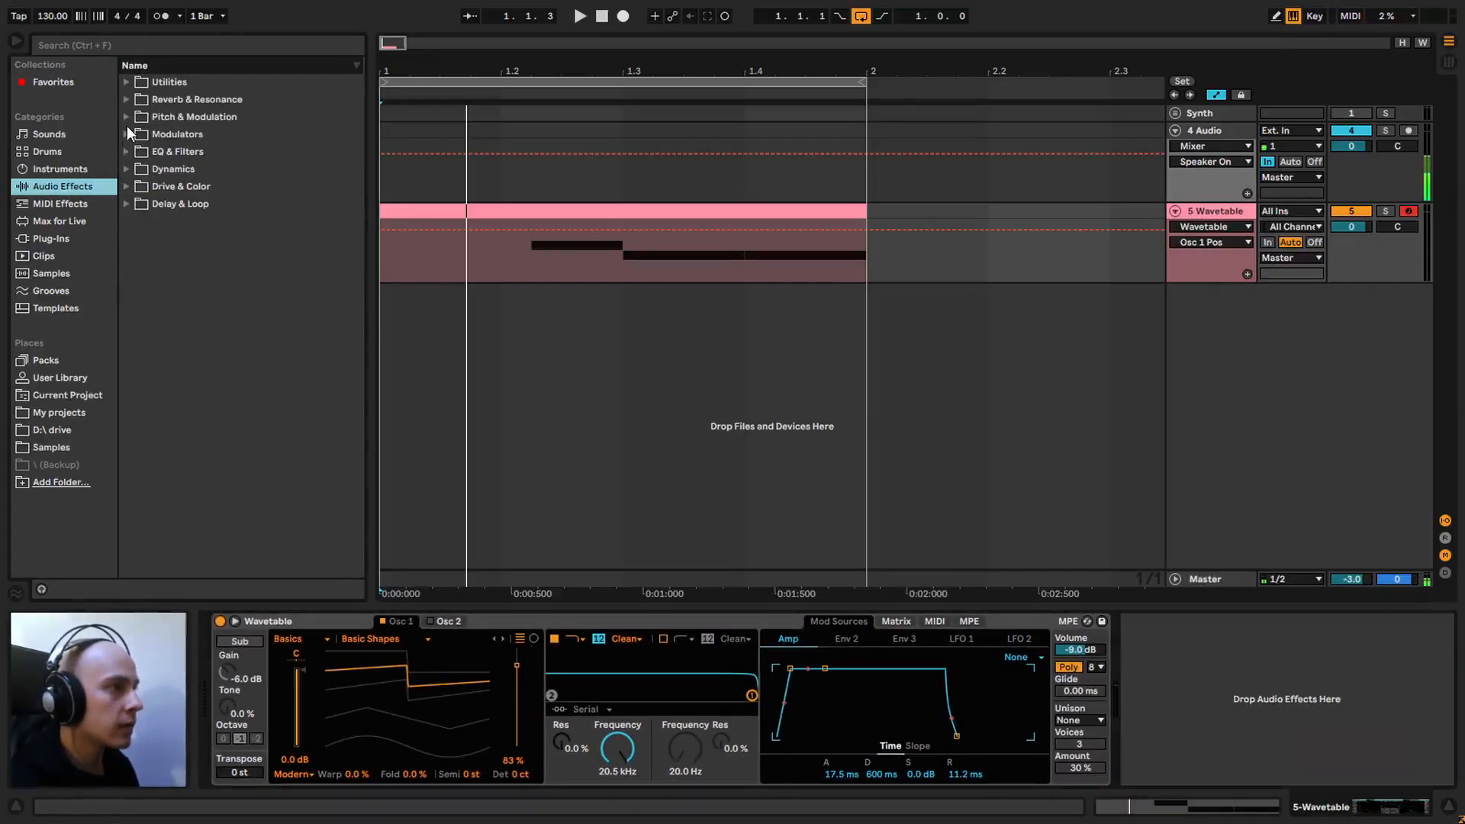
{"action": "left_click", "coordinate": [126, 99]}
{"action": "left_click_drag", "start_coordinate": [178, 151], "coordinate": [1145, 656]}
{"action": "key", "text": "space"}
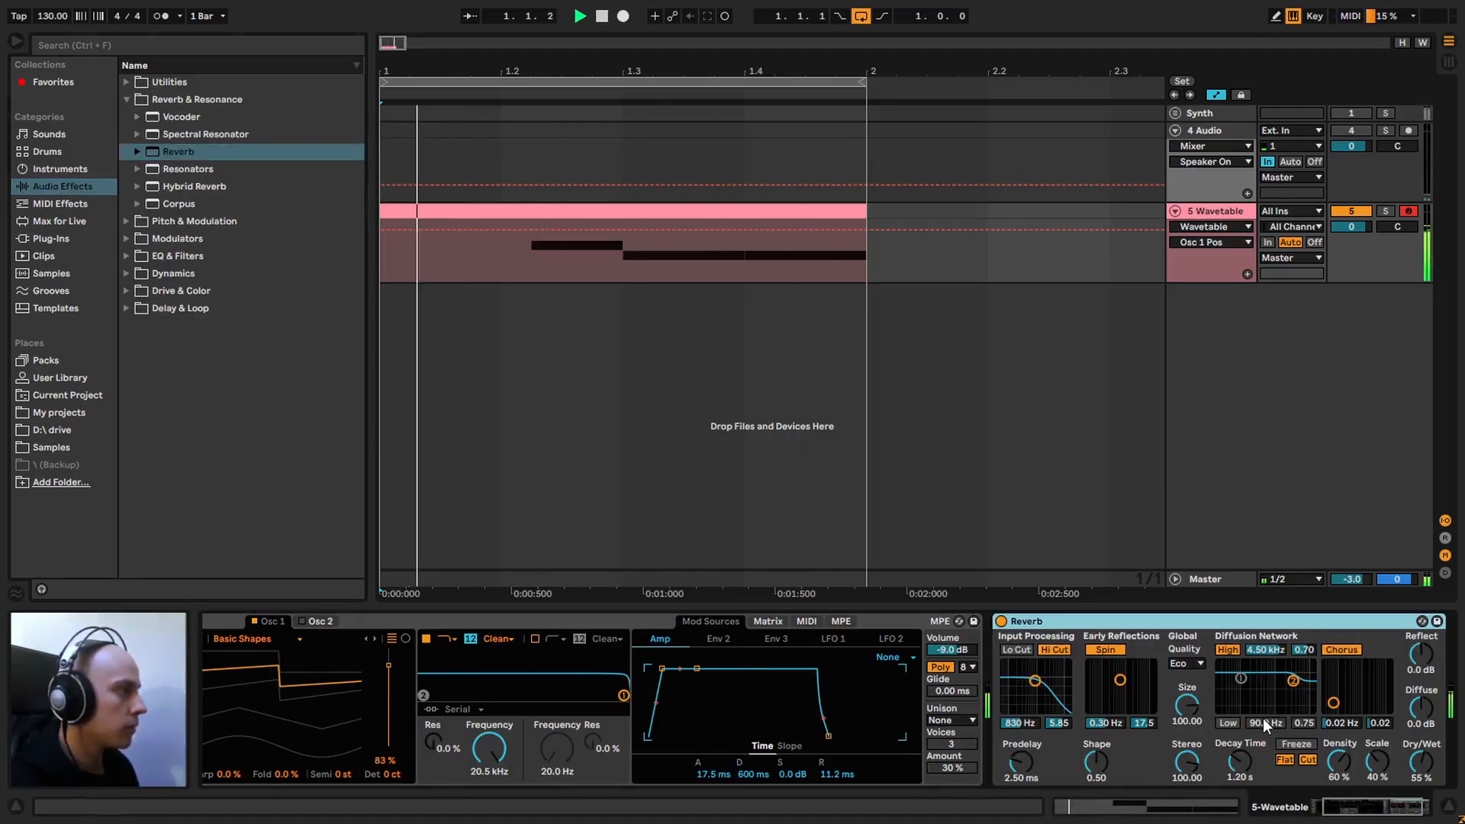
{"action": "key", "text": "space"}
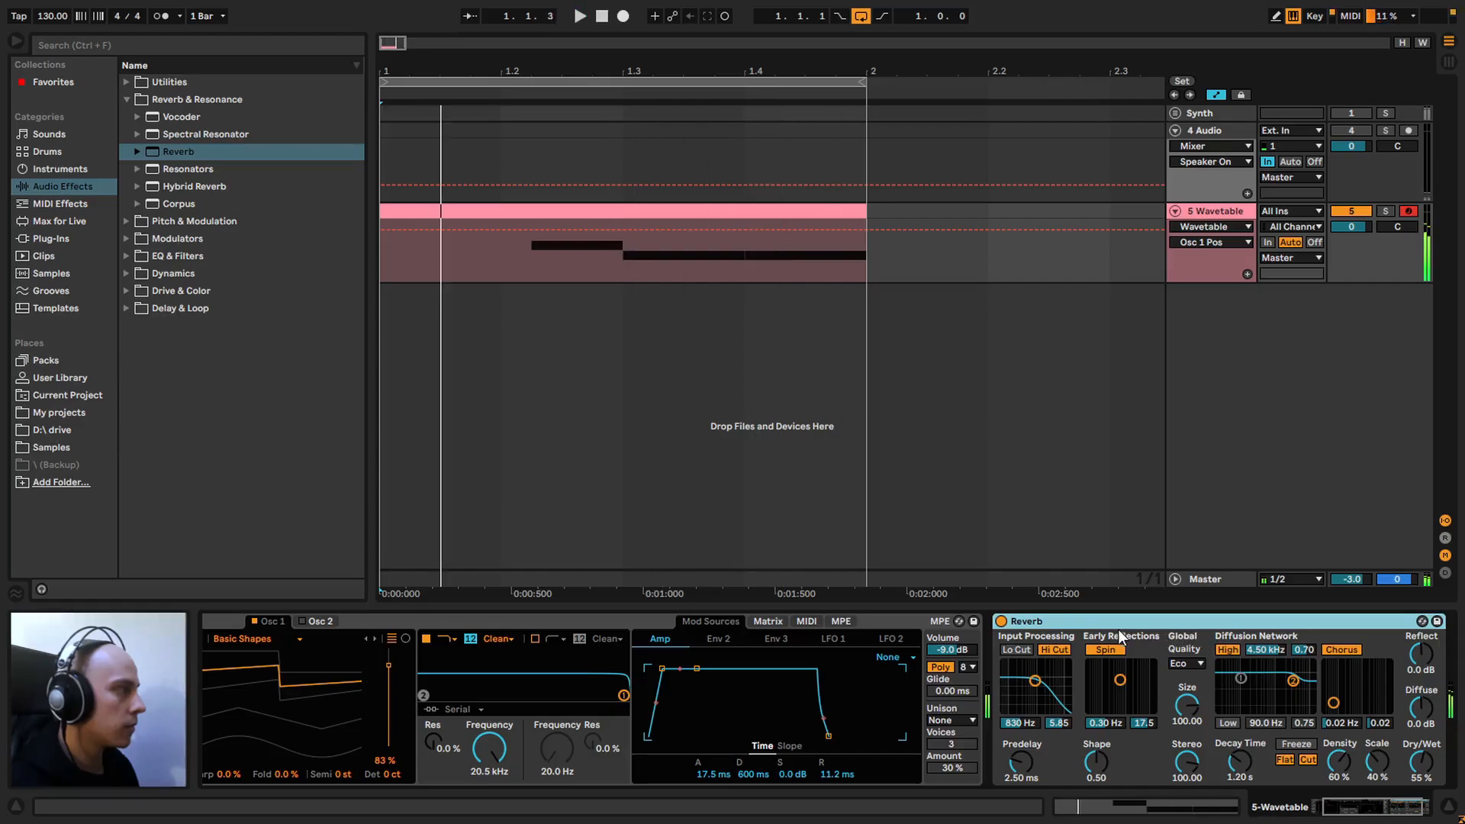
{"action": "key", "text": "Delete"}
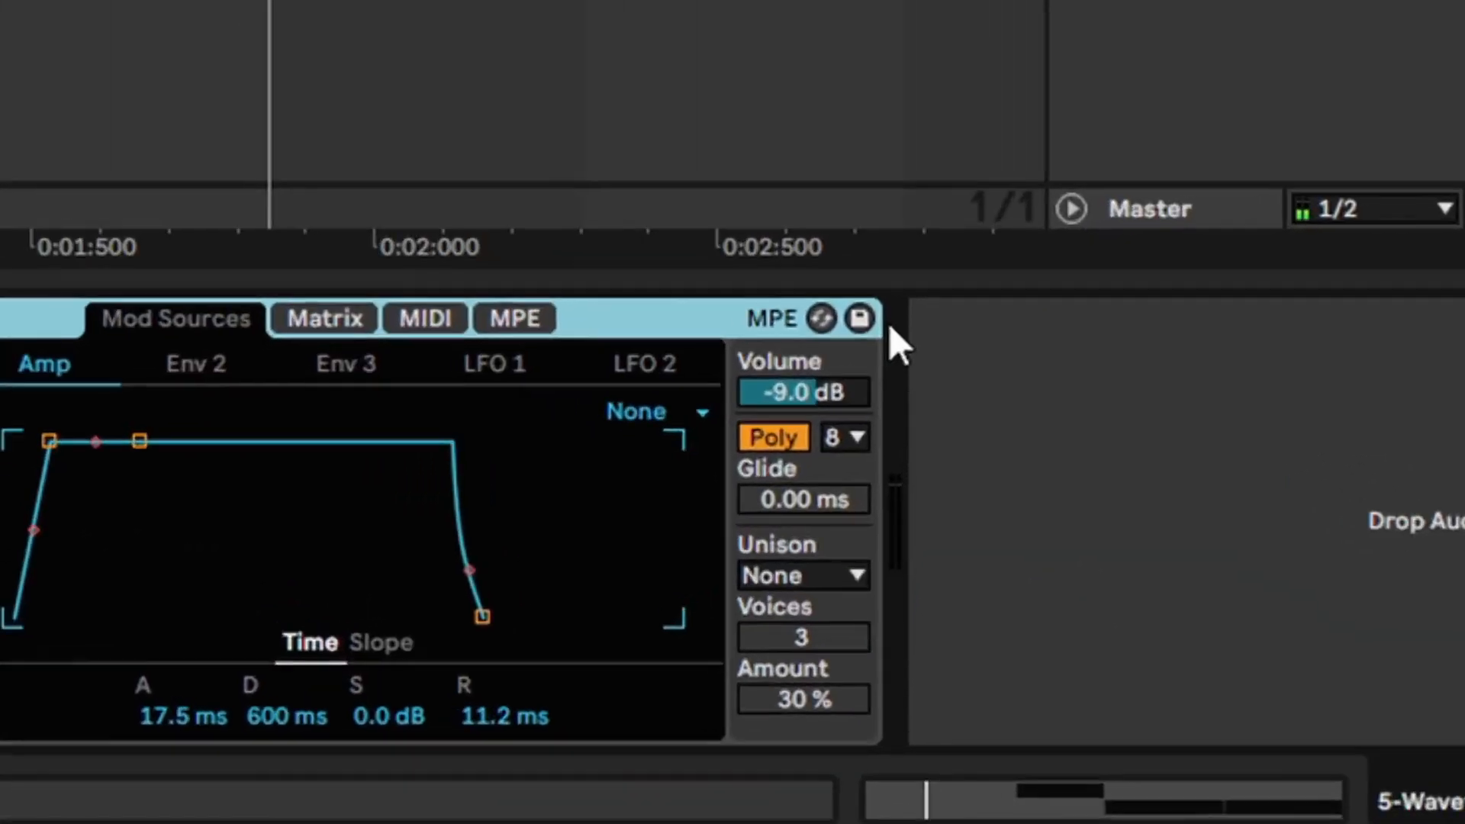
{"action": "left_click", "coordinate": [1256, 505]}
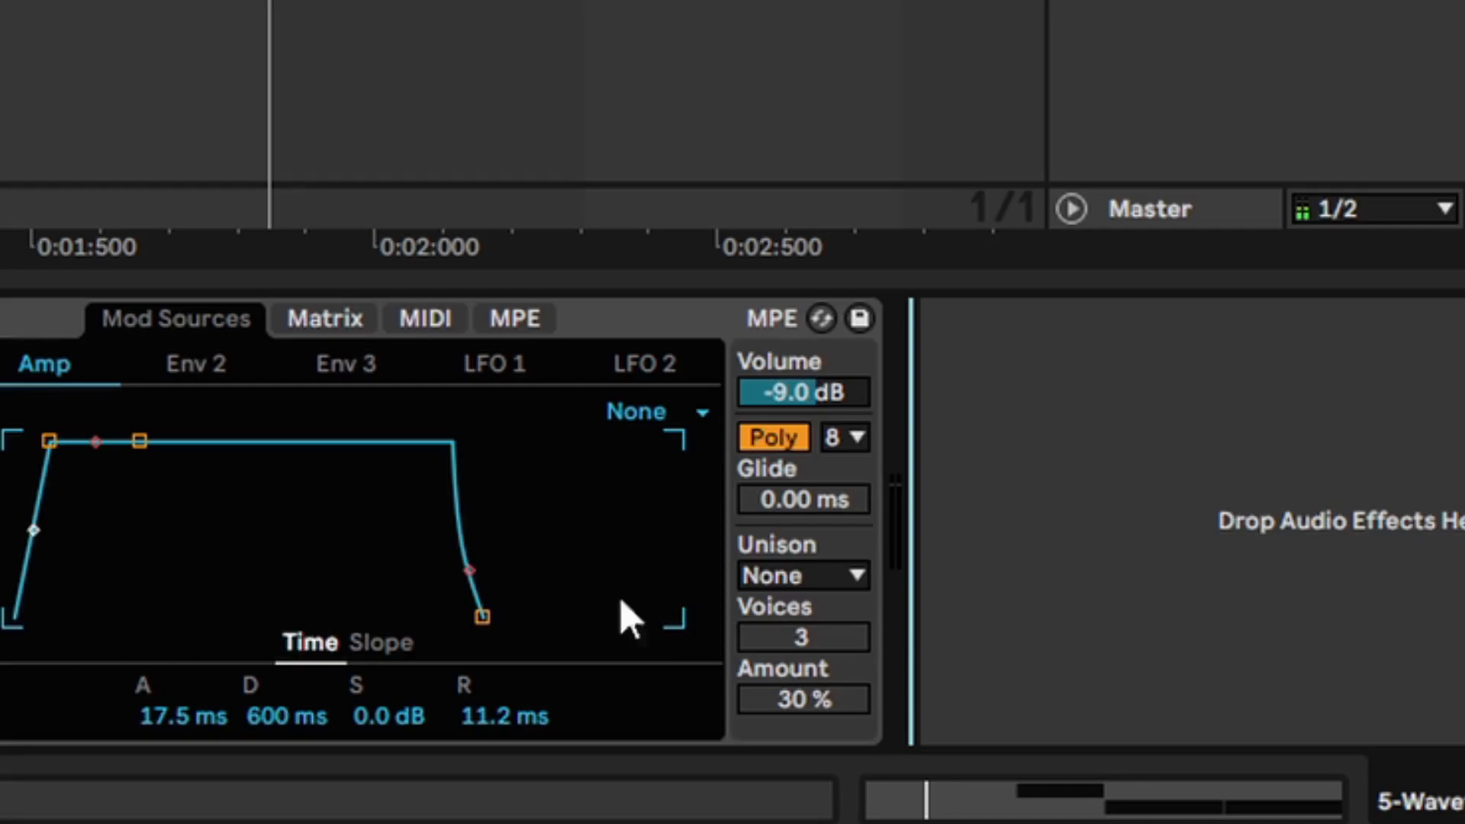
Step: Try Shimmer unison, first with 6 voices, and bring it to 2 voices with a 28% amount
{"action": "left_click", "coordinate": [841, 582]}
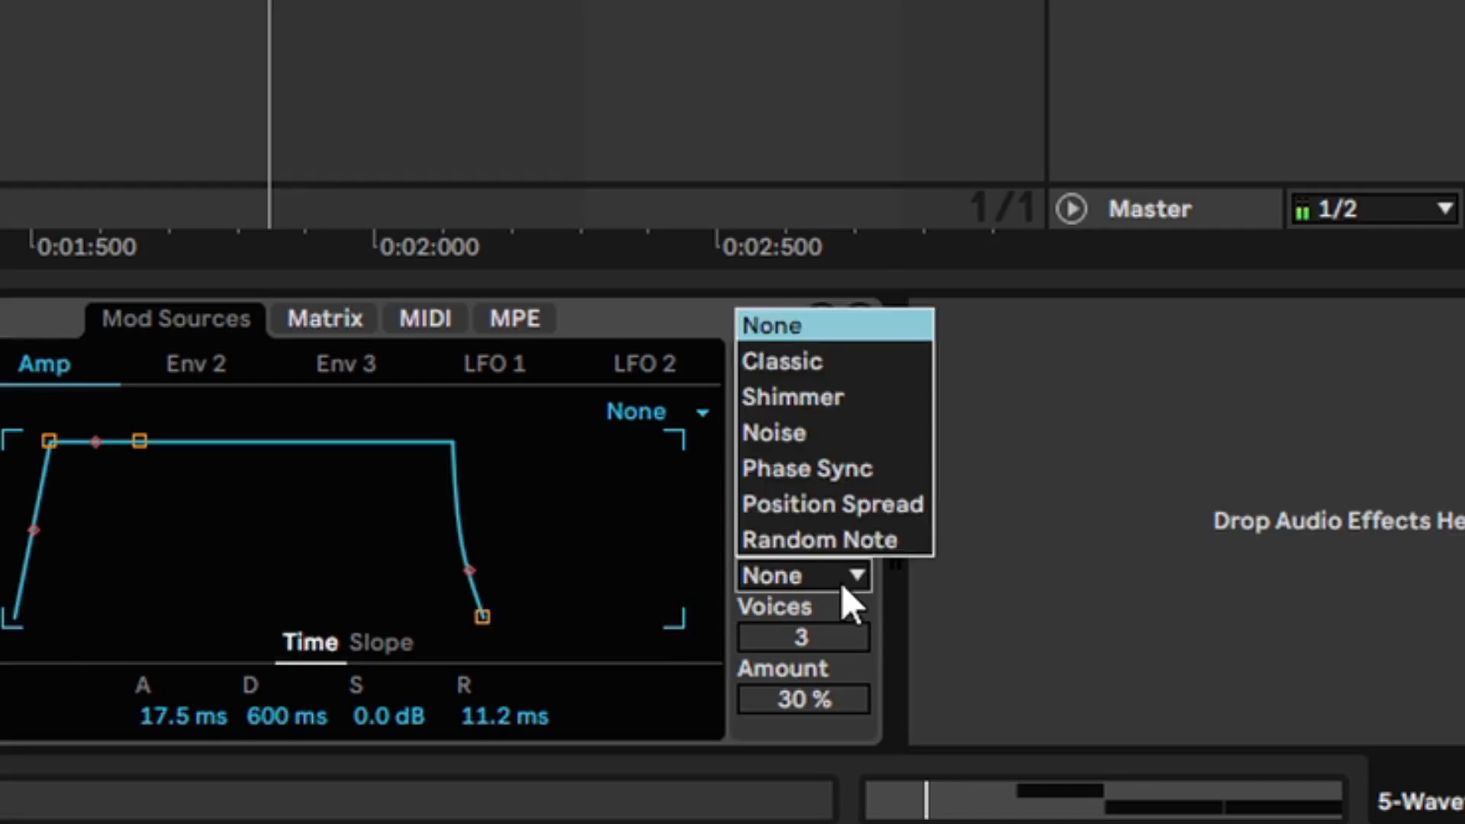
{"action": "left_click", "coordinate": [778, 394]}
{"action": "left_click_drag", "start_coordinate": [815, 641], "coordinate": [817, 633]}
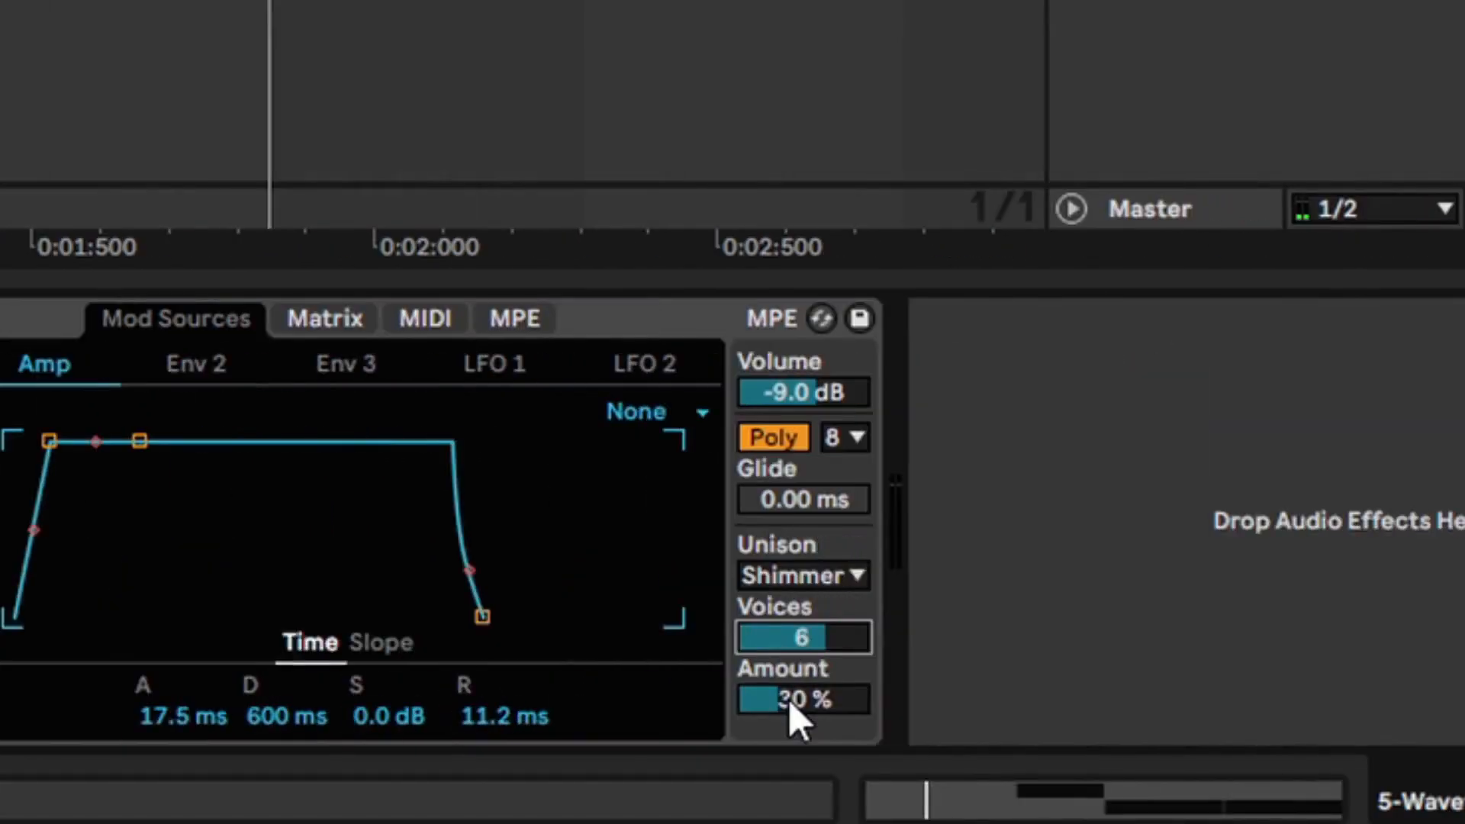
{"action": "mouse_move", "coordinate": [798, 704]}
{"action": "left_mouse_down"}
{"action": "mouse_move", "coordinate": [798, 668]}
{"action": "mouse_move", "coordinate": [799, 701]}
{"action": "left_mouse_up"}
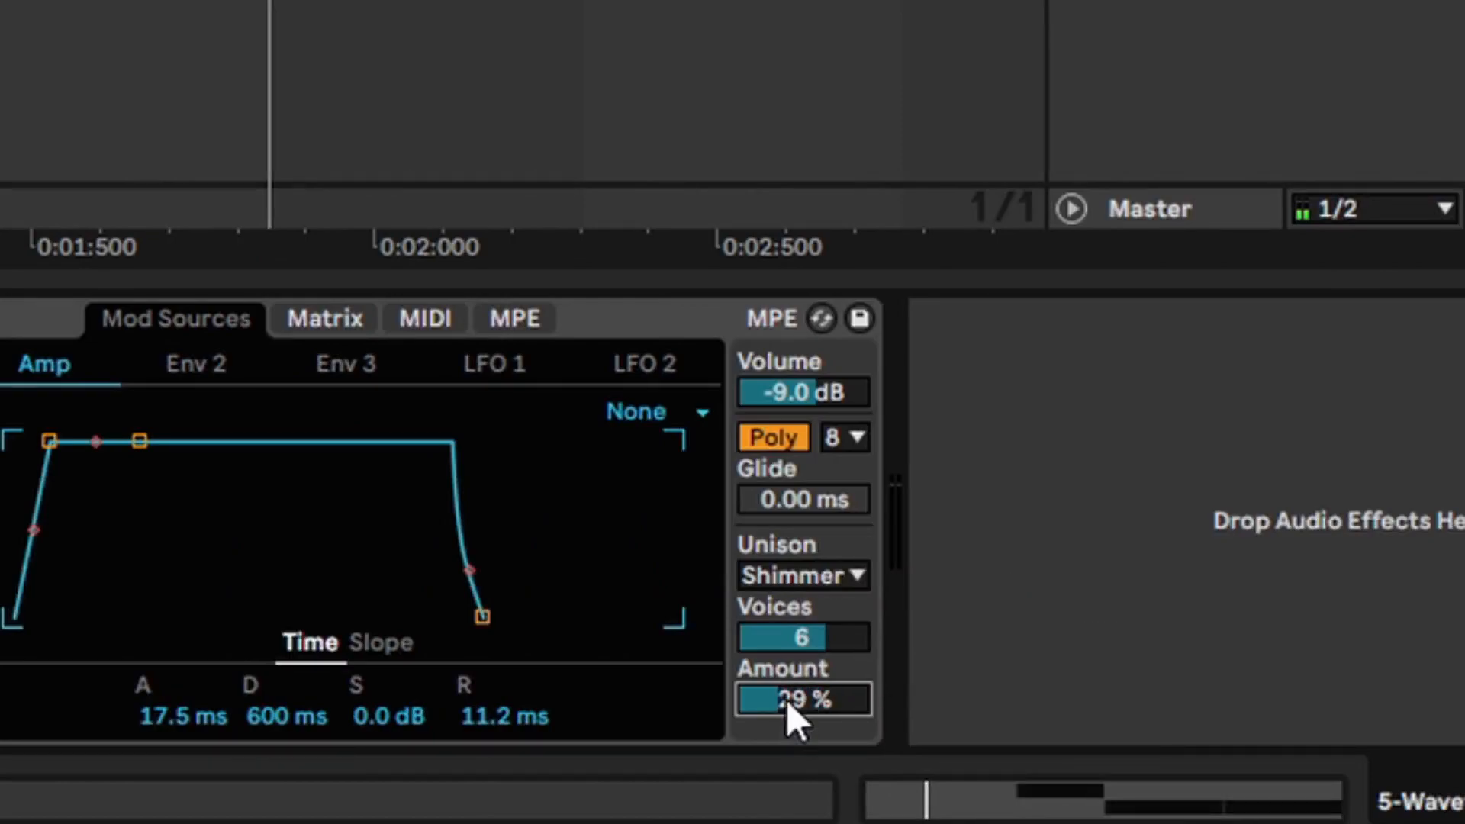
{"action": "mouse_move", "coordinate": [785, 703]}
{"action": "left_mouse_down"}
{"action": "mouse_move", "coordinate": [785, 654]}
{"action": "mouse_move", "coordinate": [784, 718]}
{"action": "left_mouse_up"}
{"action": "left_click_drag", "start_coordinate": [802, 644], "coordinate": [802, 693]}
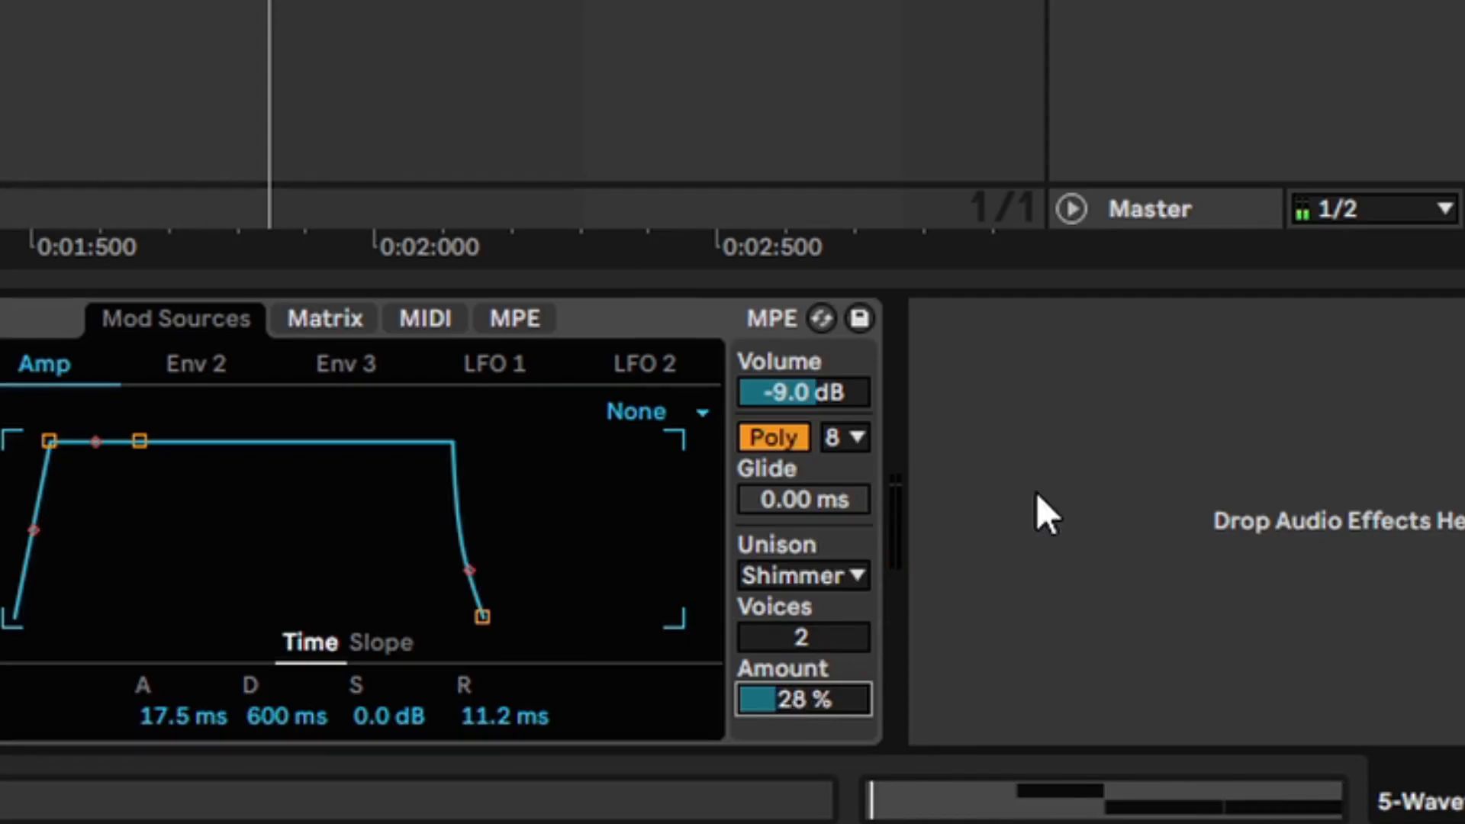
Step: Switch unison to Classic with 8 voices and a 54% amount, and fine-tune the voices and amount
{"action": "left_click", "coordinate": [858, 577]}
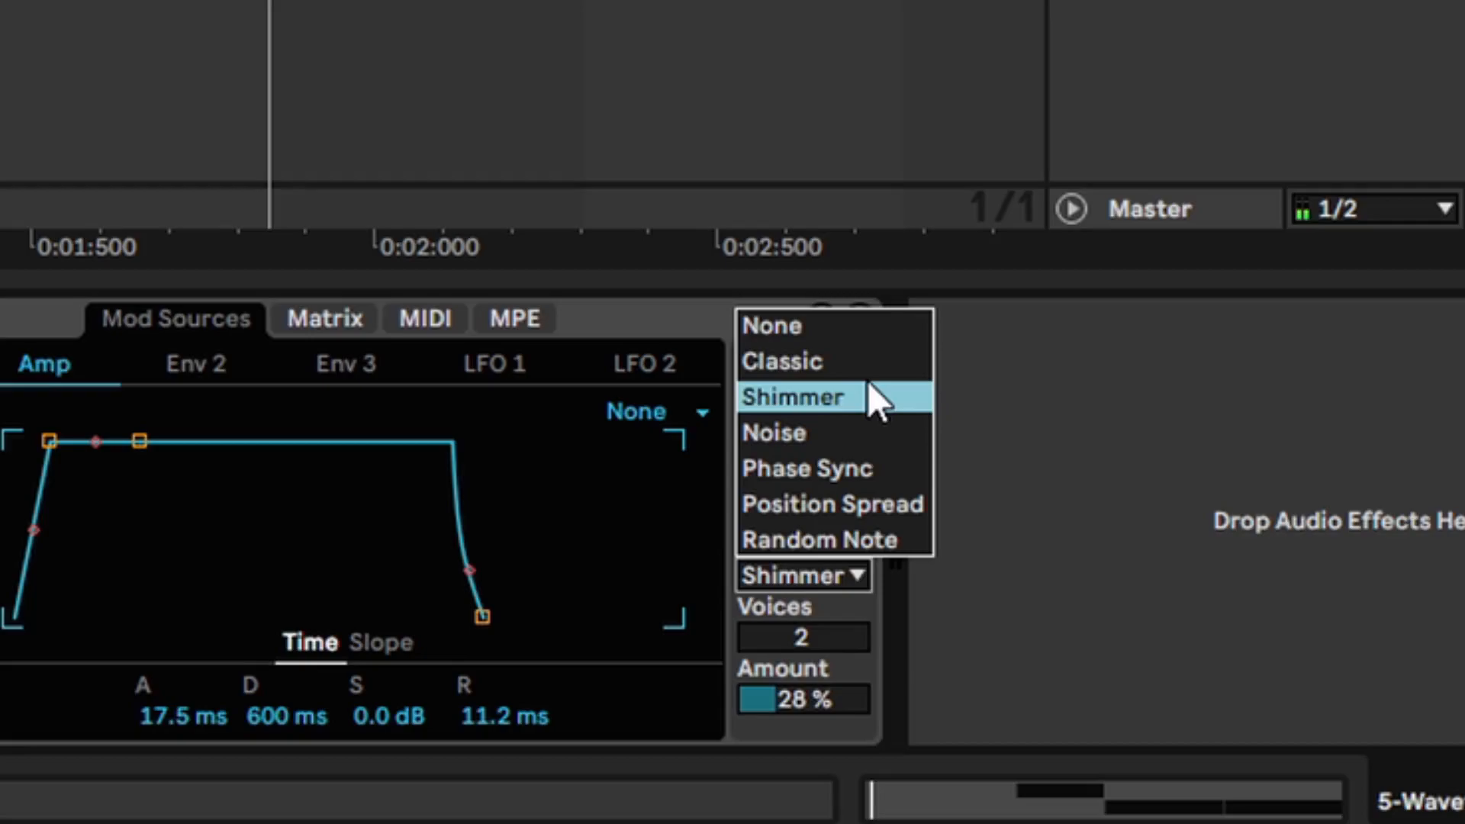
{"action": "left_click", "coordinate": [844, 363]}
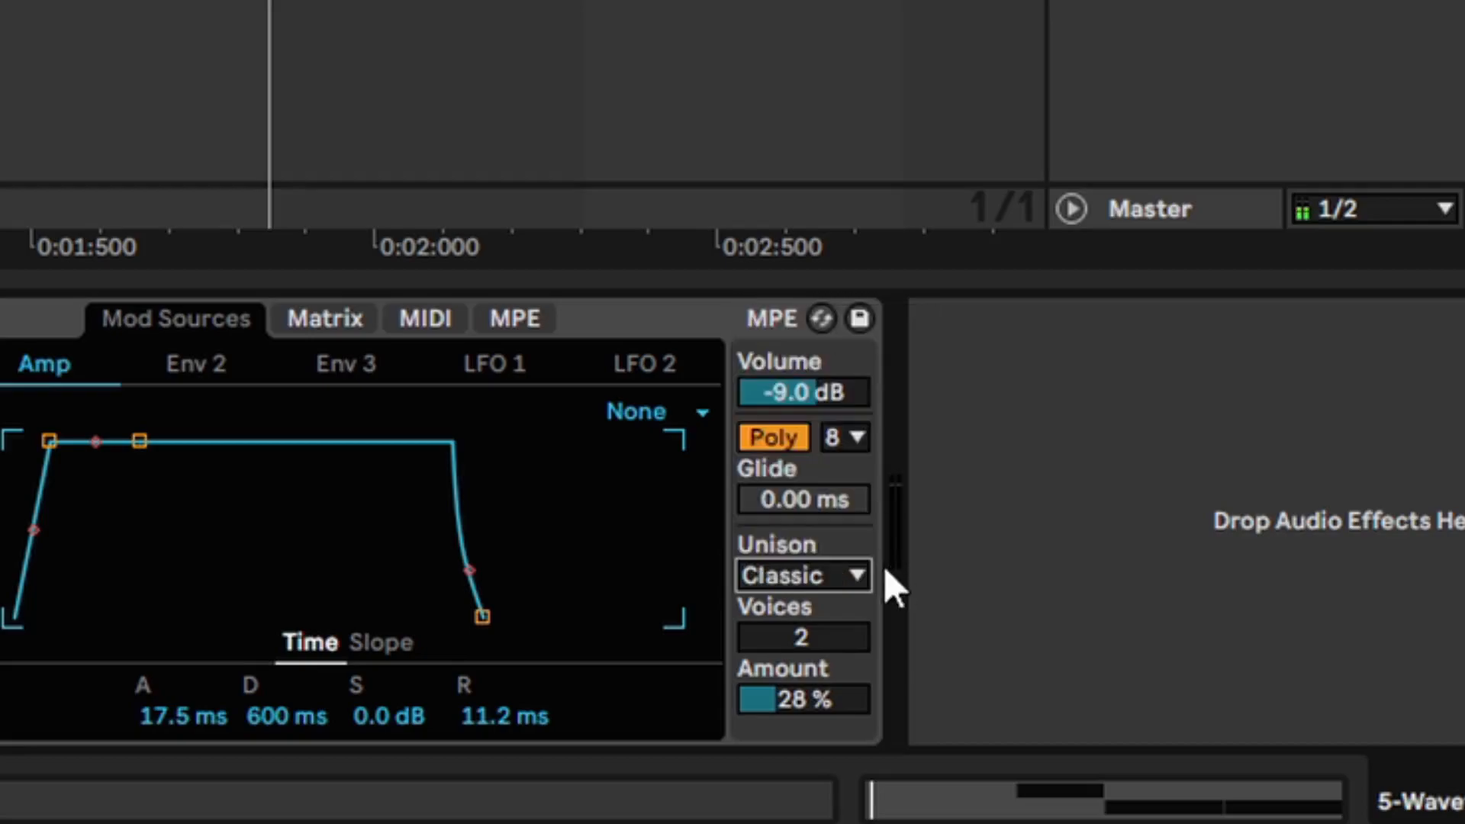
{"action": "left_click", "coordinate": [801, 640]}
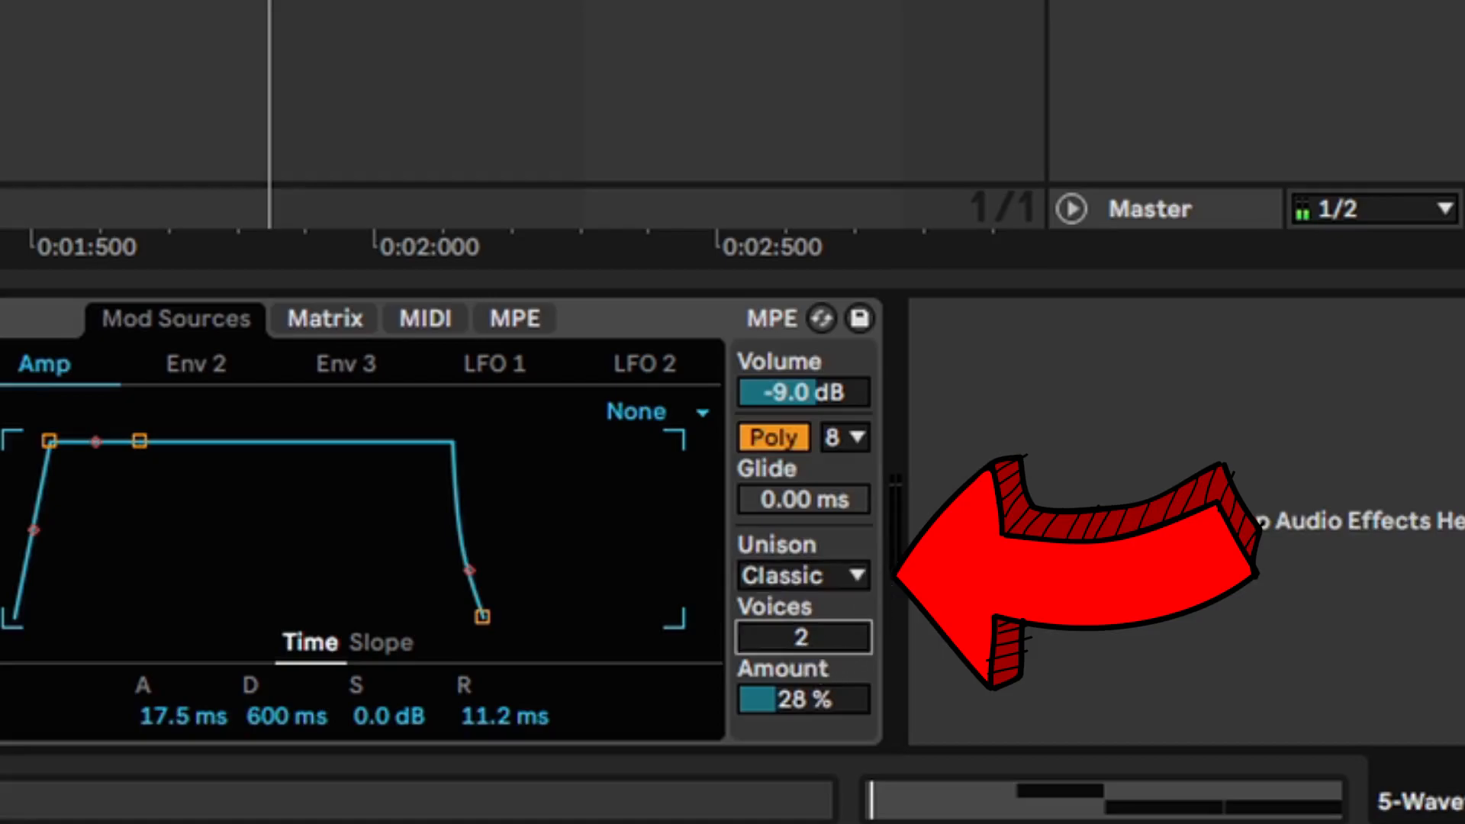
{"action": "type", "text": "8"}
{"action": "key", "text": "Return"}
{"action": "mouse_move", "coordinate": [810, 713]}
{"action": "left_mouse_down"}
{"action": "mouse_move", "coordinate": [810, 642]}
{"action": "mouse_move", "coordinate": [811, 733]}
{"action": "left_mouse_up"}
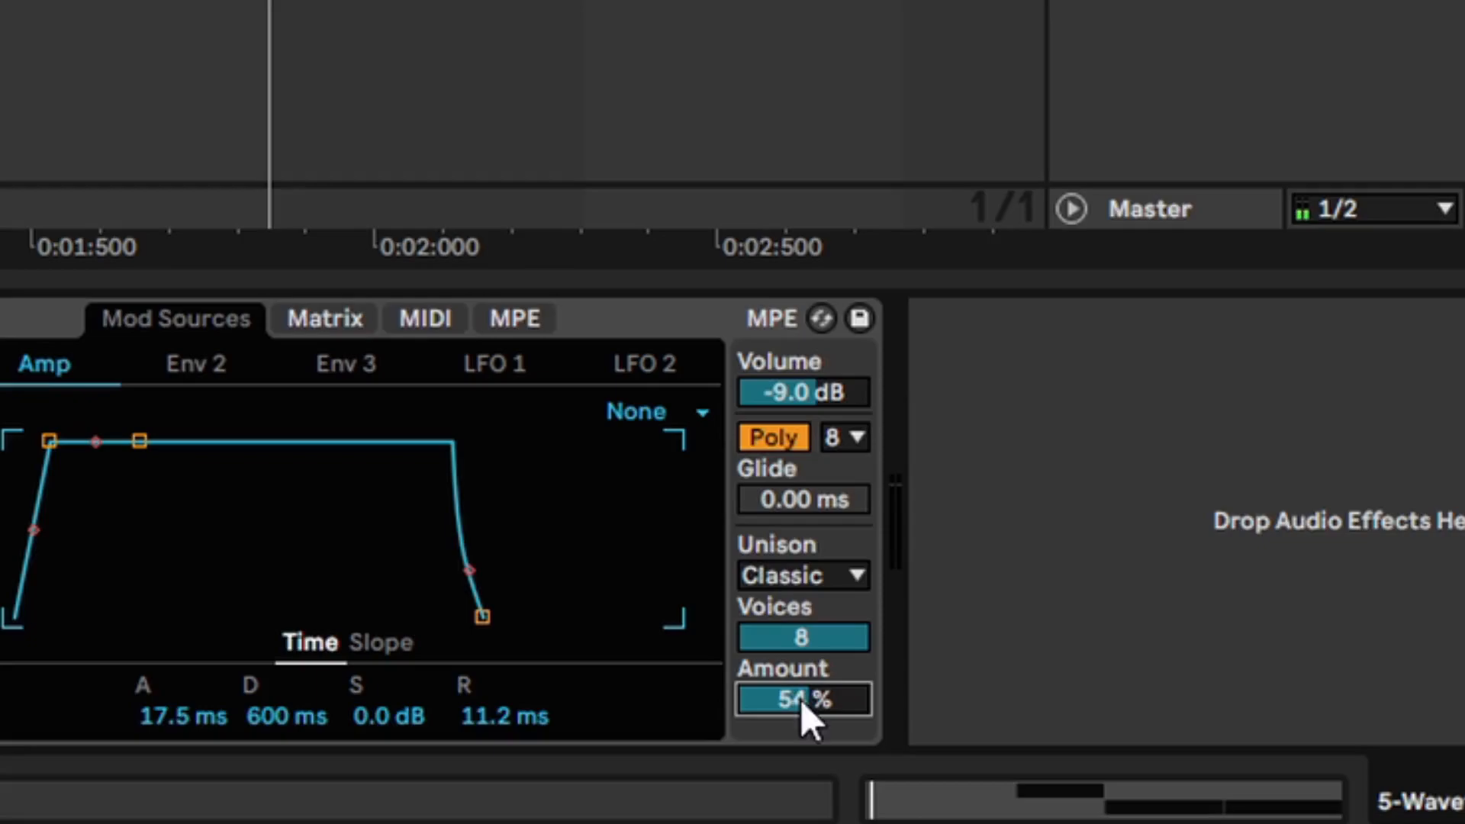
{"action": "mouse_move", "coordinate": [772, 653]}
{"action": "left_mouse_down"}
{"action": "mouse_move", "coordinate": [772, 683]}
{"action": "mouse_move", "coordinate": [773, 660]}
{"action": "left_mouse_up"}
{"action": "mouse_move", "coordinate": [775, 712]}
{"action": "left_mouse_down"}
{"action": "mouse_move", "coordinate": [776, 676]}
{"action": "mouse_move", "coordinate": [768, 702]}
{"action": "left_mouse_up"}
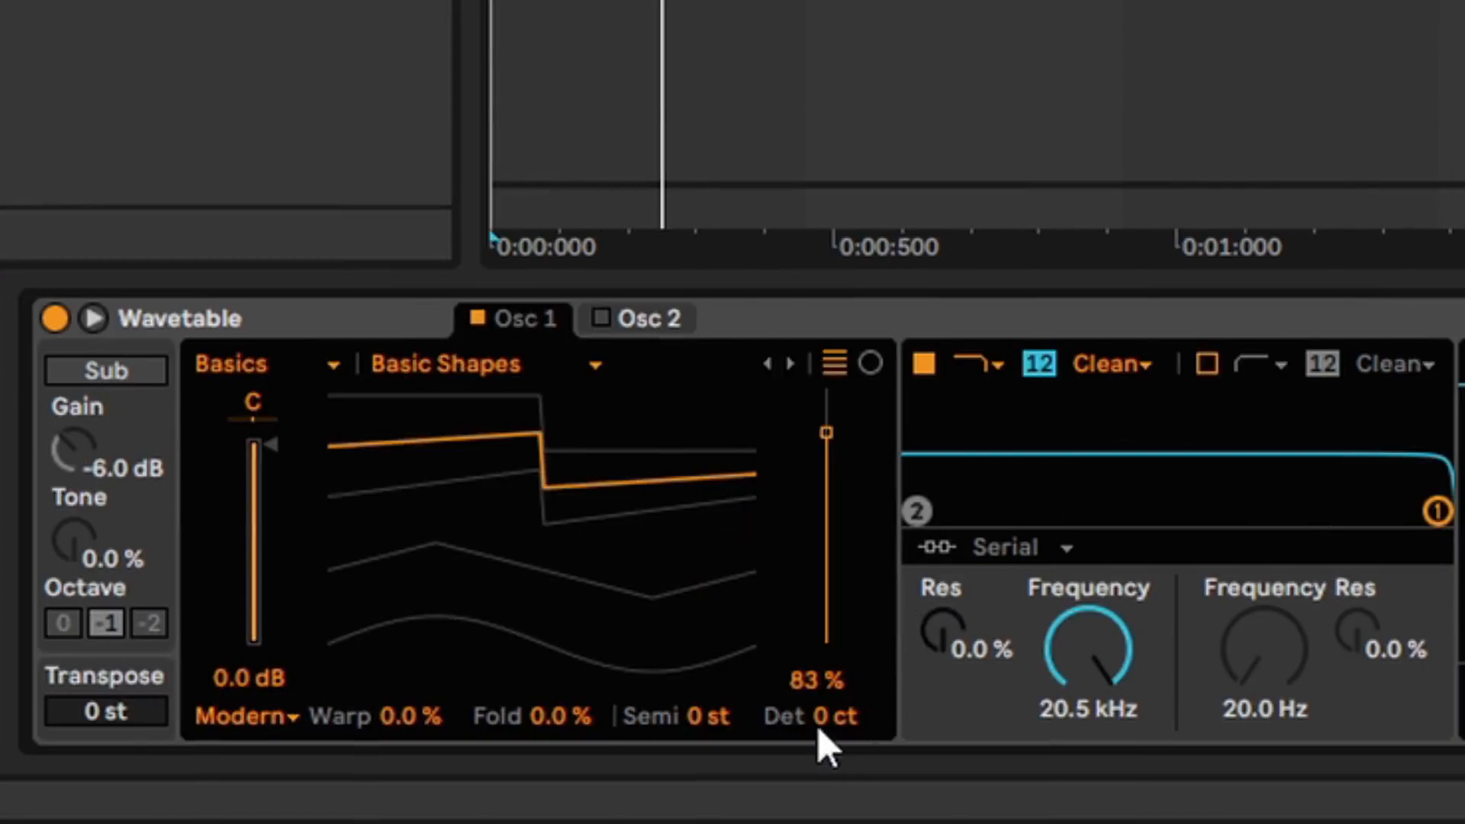
Step: Detune Osc 1 to -50 ct and switch its oscillator effect mode to Fm
{"action": "mouse_move", "coordinate": [818, 728]}
{"action": "left_mouse_down"}
{"action": "mouse_move", "coordinate": [818, 756]}
{"action": "mouse_move", "coordinate": [839, 733]}
{"action": "mouse_move", "coordinate": [820, 725]}
{"action": "mouse_move", "coordinate": [828, 752]}
{"action": "left_mouse_up"}
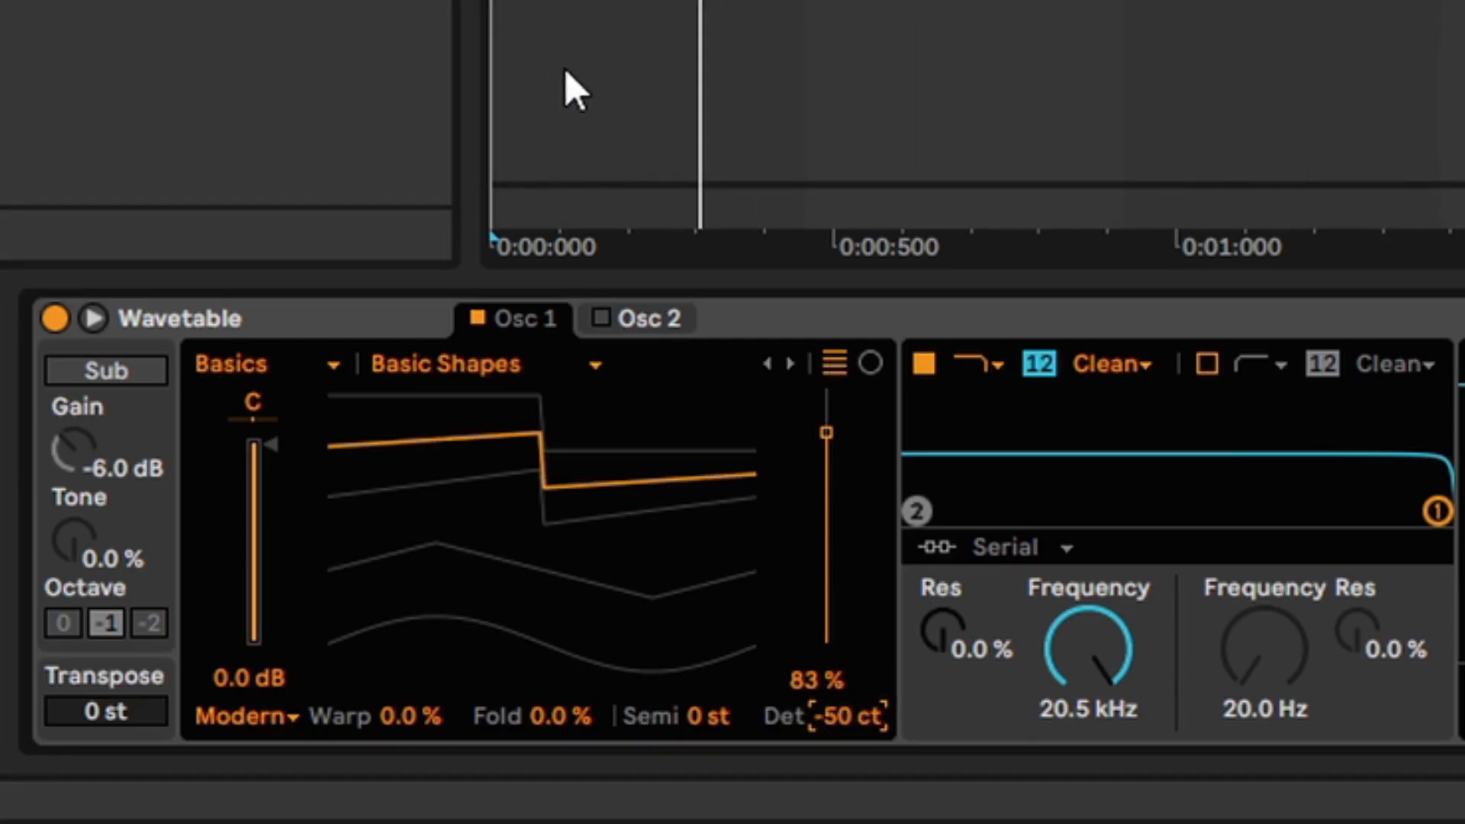
{"action": "left_click", "coordinate": [275, 716]}
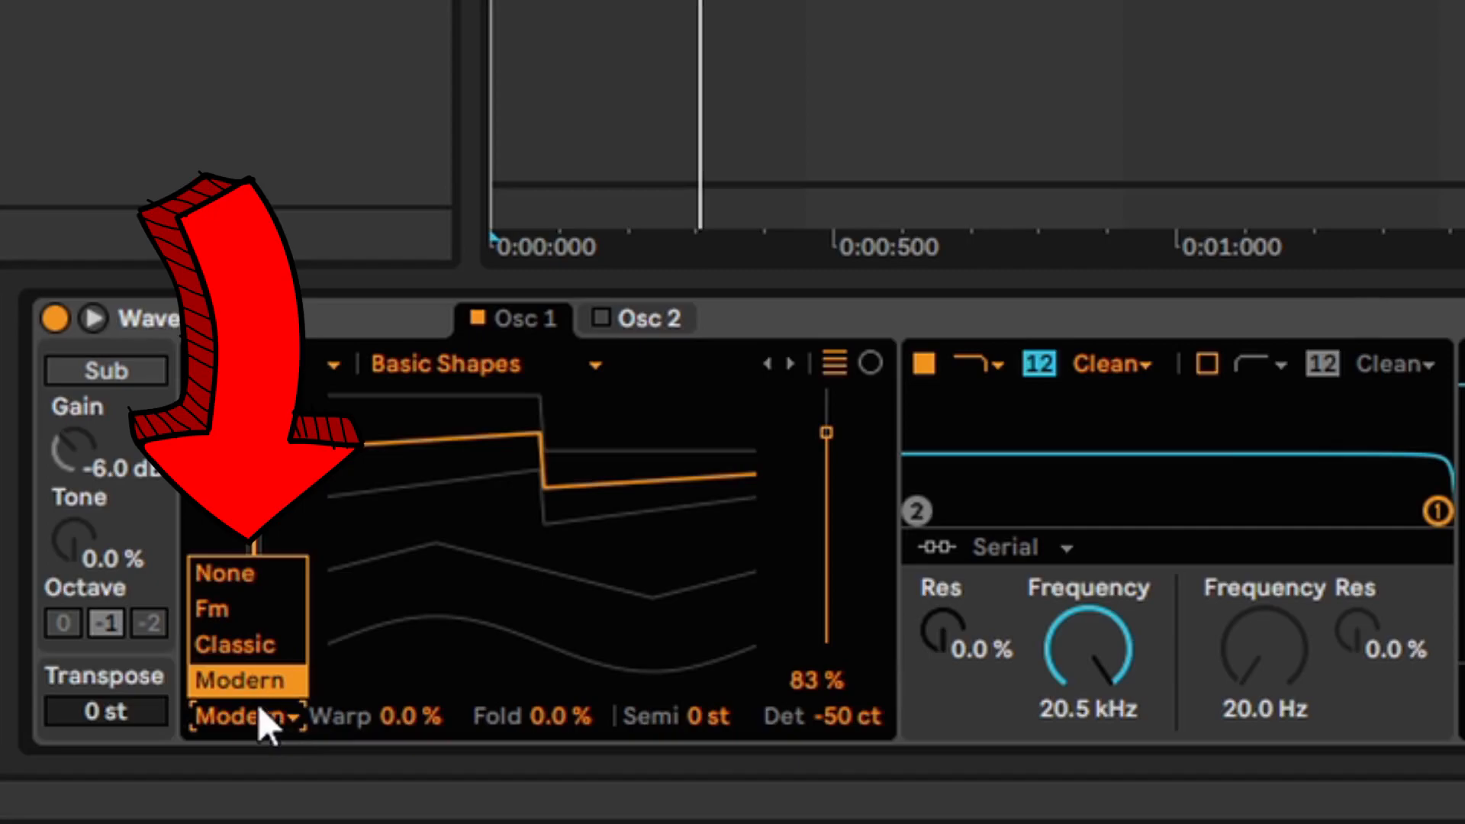
{"action": "left_click", "coordinate": [225, 614]}
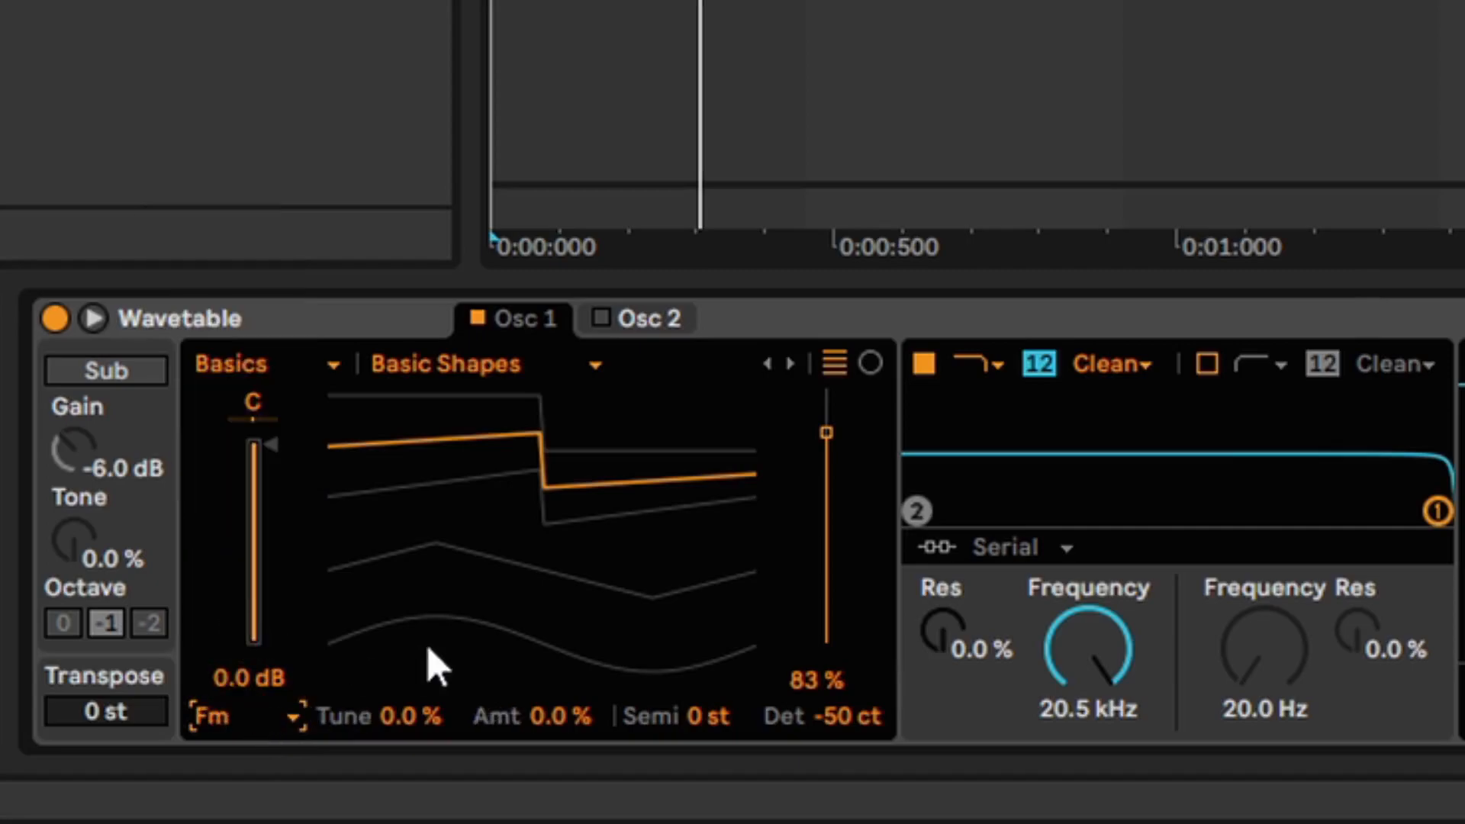
Step: Try Osc 1's Fm effect with the tune at 4.7 % and the amount at 70 %
{"action": "left_click", "coordinate": [292, 718]}
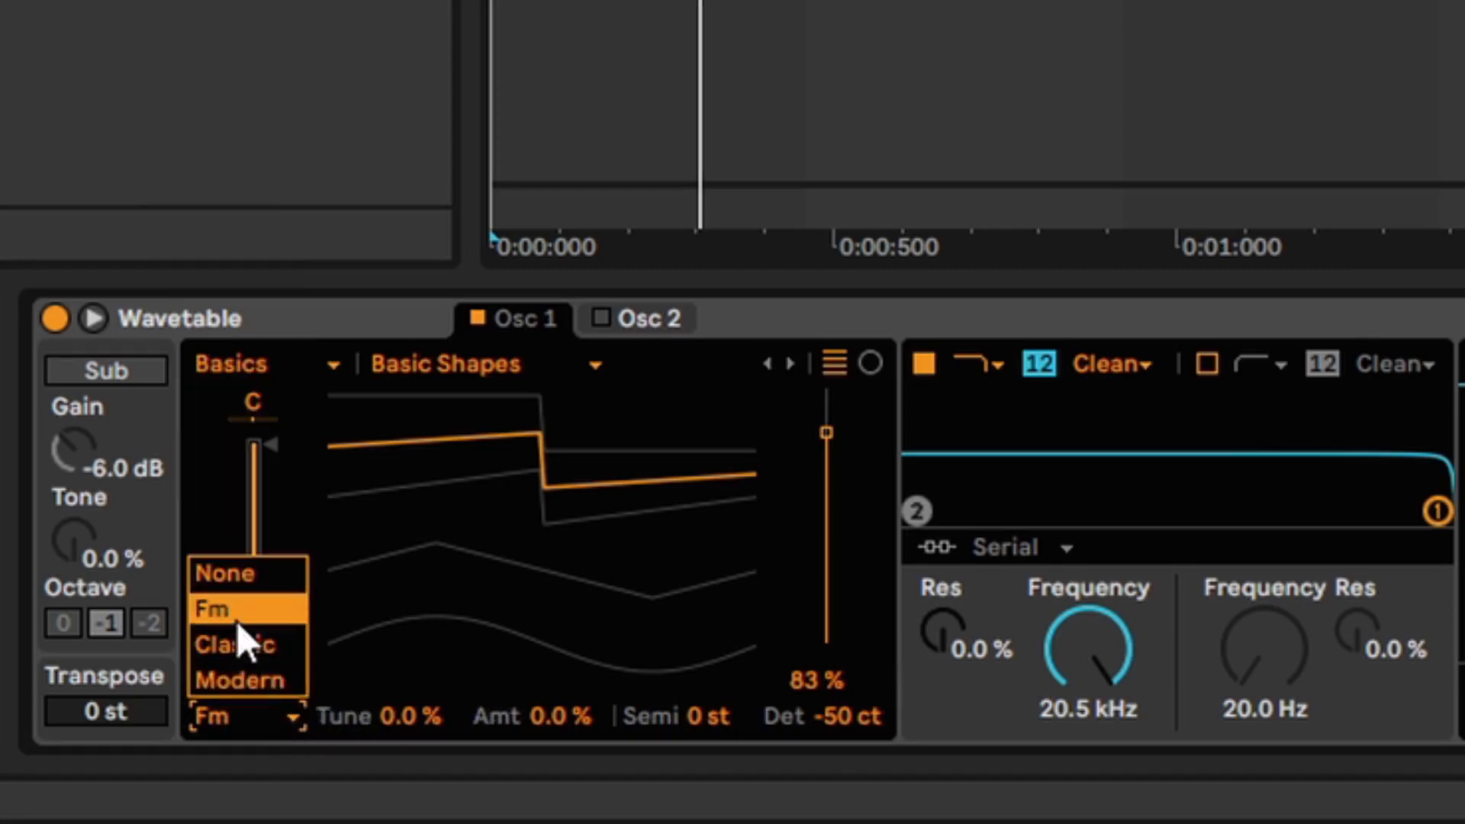
{"action": "left_click", "coordinate": [262, 614]}
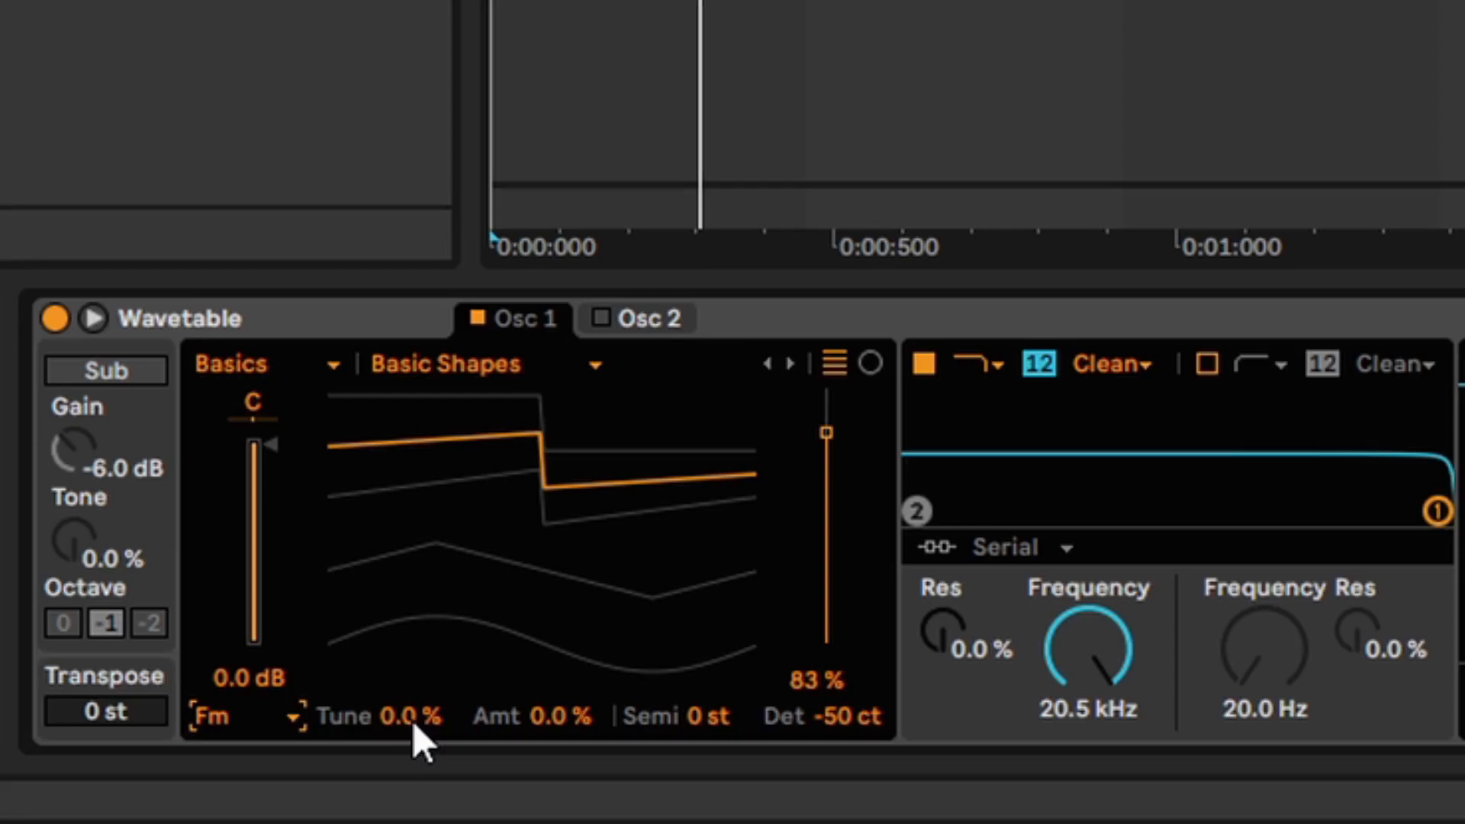
{"action": "left_click_drag", "start_coordinate": [397, 731], "coordinate": [397, 695]}
{"action": "left_click_drag", "start_coordinate": [551, 711], "coordinate": [551, 696]}
{"action": "mouse_move", "coordinate": [402, 712]}
{"action": "left_mouse_down"}
{"action": "mouse_move", "coordinate": [402, 665]}
{"action": "mouse_move", "coordinate": [401, 735]}
{"action": "mouse_move", "coordinate": [405, 723]}
{"action": "left_mouse_up"}
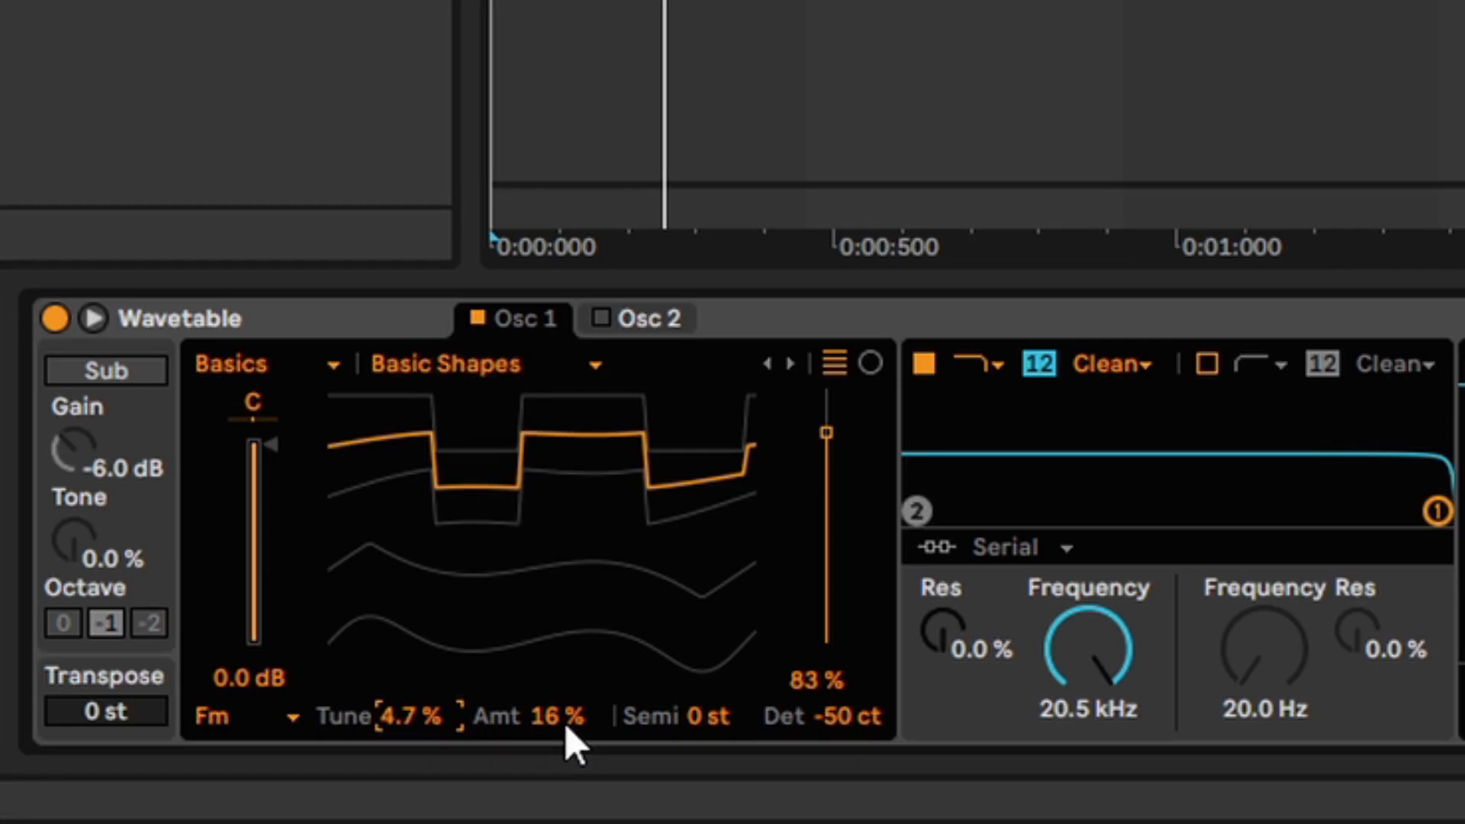
{"action": "mouse_move", "coordinate": [542, 727]}
{"action": "left_mouse_down"}
{"action": "mouse_move", "coordinate": [542, 550]}
{"action": "mouse_move", "coordinate": [548, 718]}
{"action": "left_mouse_up"}
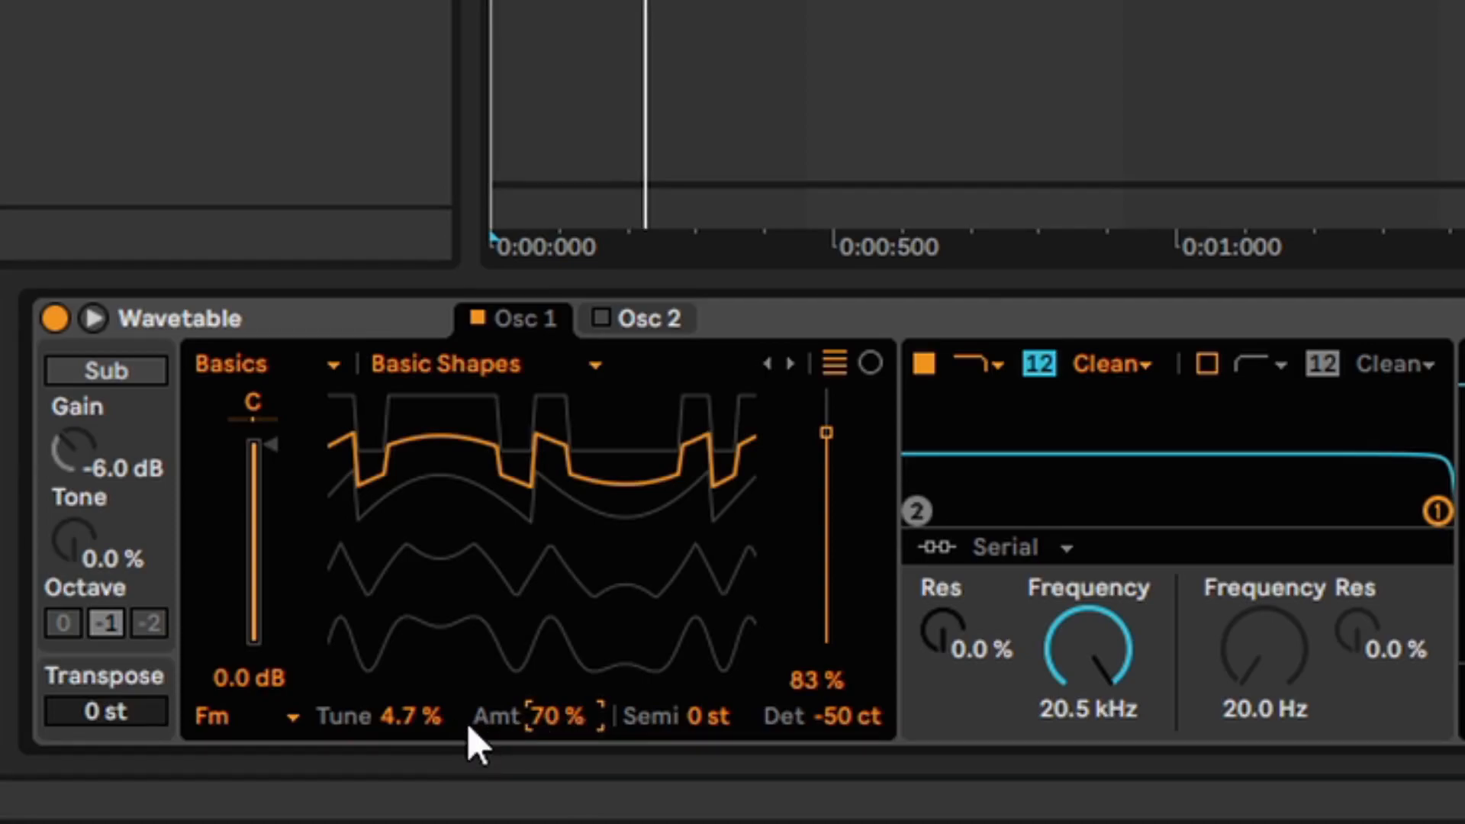
Step: Reset Osc 1's FM tune to 0.0 % and lower the FM amount to 12 %
{"action": "mouse_move", "coordinate": [407, 721]}
{"action": "left_mouse_down"}
{"action": "mouse_move", "coordinate": [407, 786]}
{"action": "mouse_move", "coordinate": [407, 722]}
{"action": "left_mouse_up"}
{"action": "double_click", "coordinate": [407, 716]}
{"action": "left_click_drag", "start_coordinate": [556, 719], "coordinate": [556, 769]}
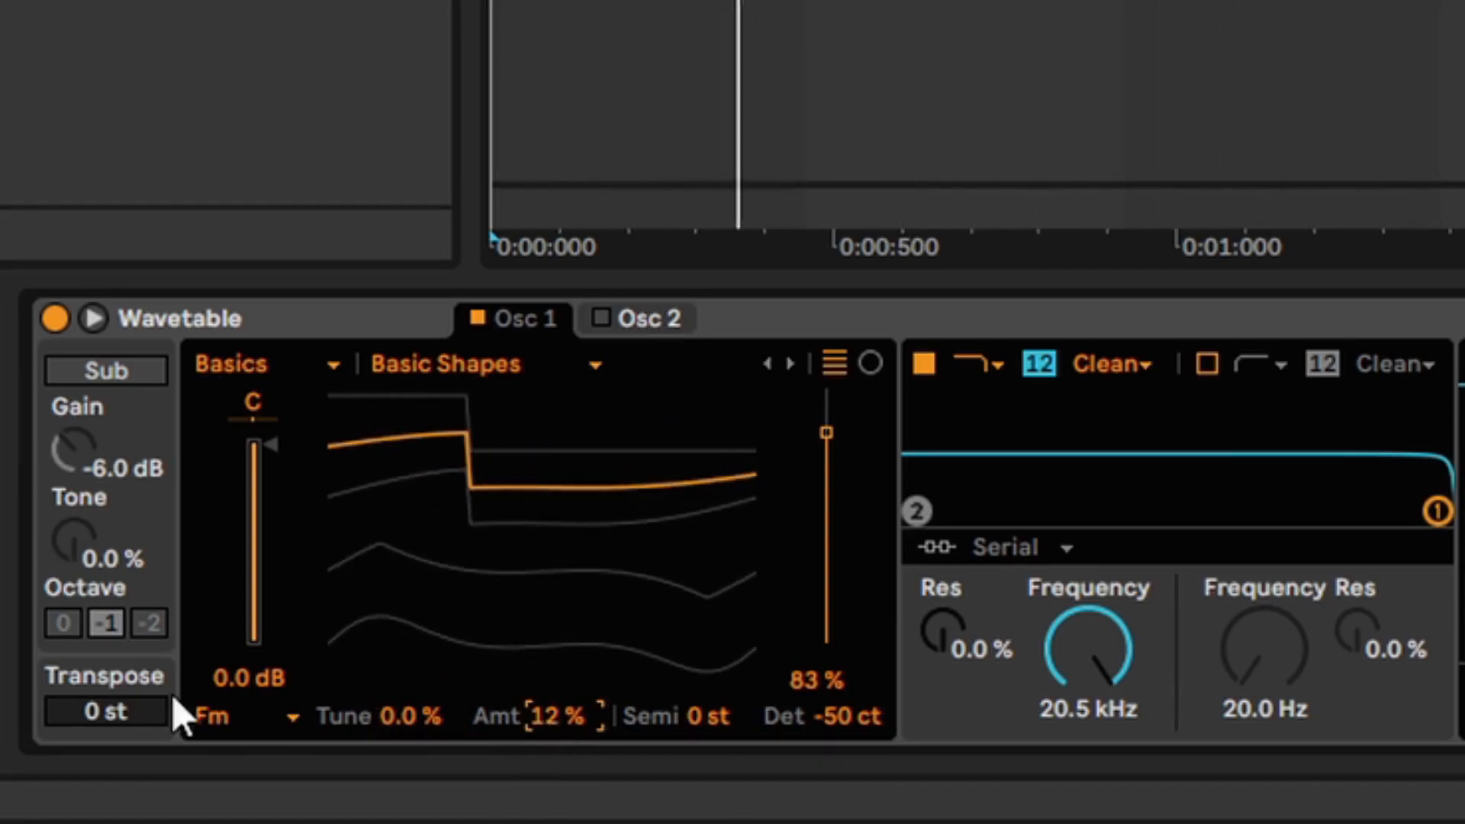
Step: Compare Osc 1 without an oscillator effect by choosing None, and switch it back to Fm
{"action": "left_click", "coordinate": [231, 725]}
{"action": "left_click", "coordinate": [252, 582]}
{"action": "left_click", "coordinate": [249, 721]}
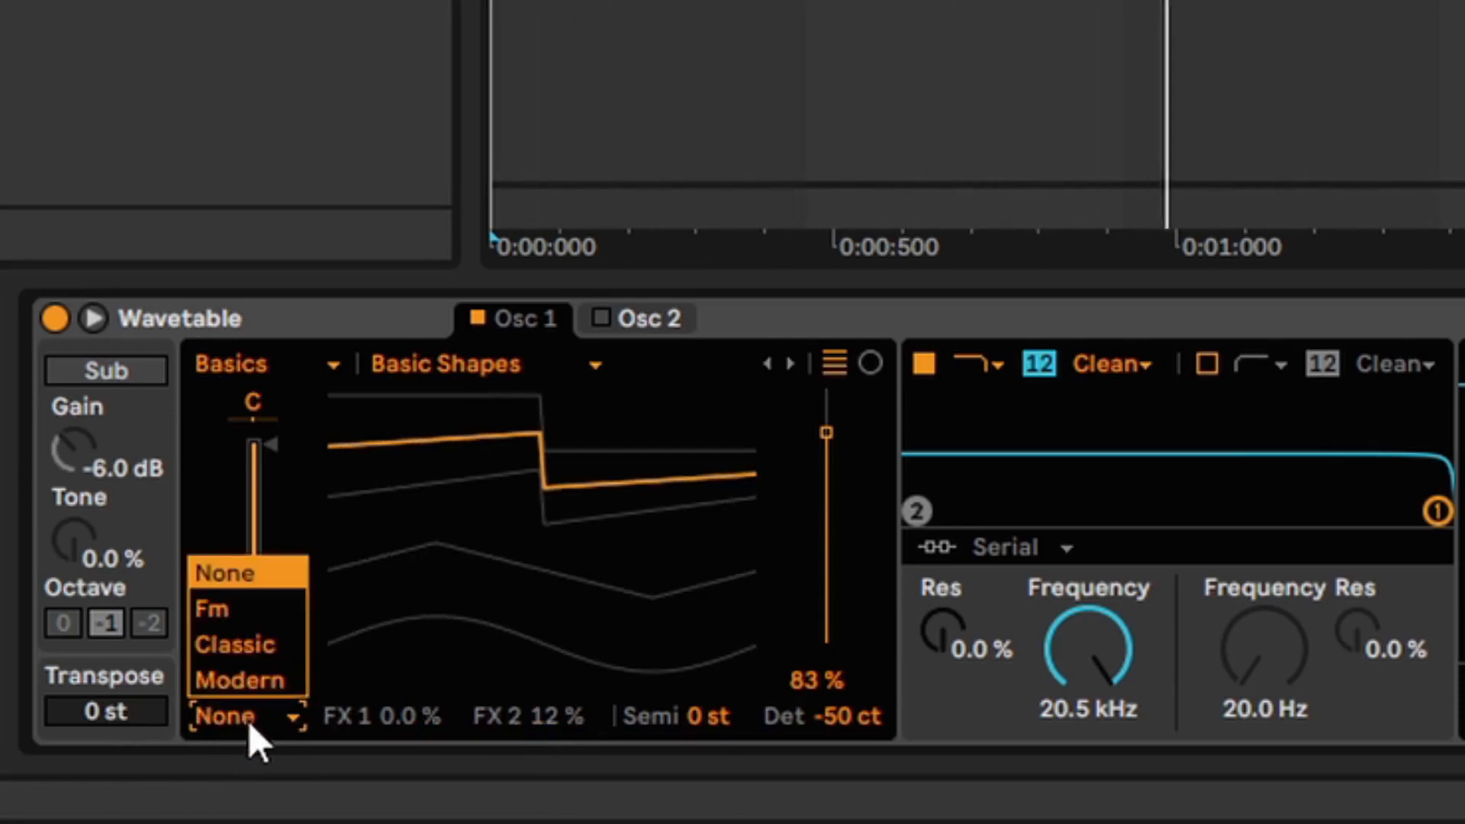
{"action": "left_click", "coordinate": [240, 609]}
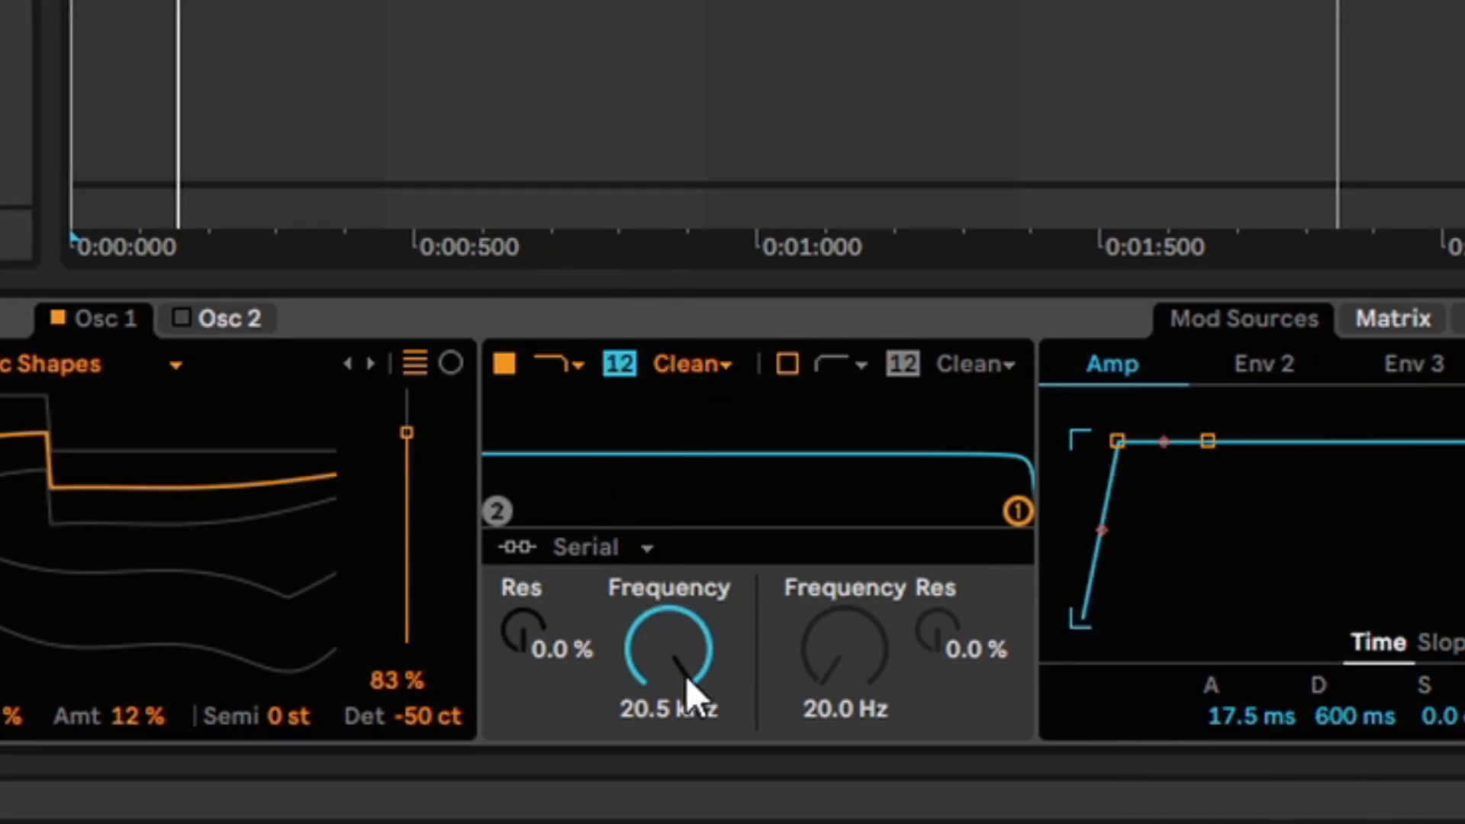
Step: Try out filter 1's frequency, leave it at 20.5 kHz, and show its automation on the track
{"action": "mouse_move", "coordinate": [669, 653]}
{"action": "left_mouse_down"}
{"action": "mouse_move", "coordinate": [669, 725]}
{"action": "mouse_move", "coordinate": [673, 661]}
{"action": "left_mouse_up"}
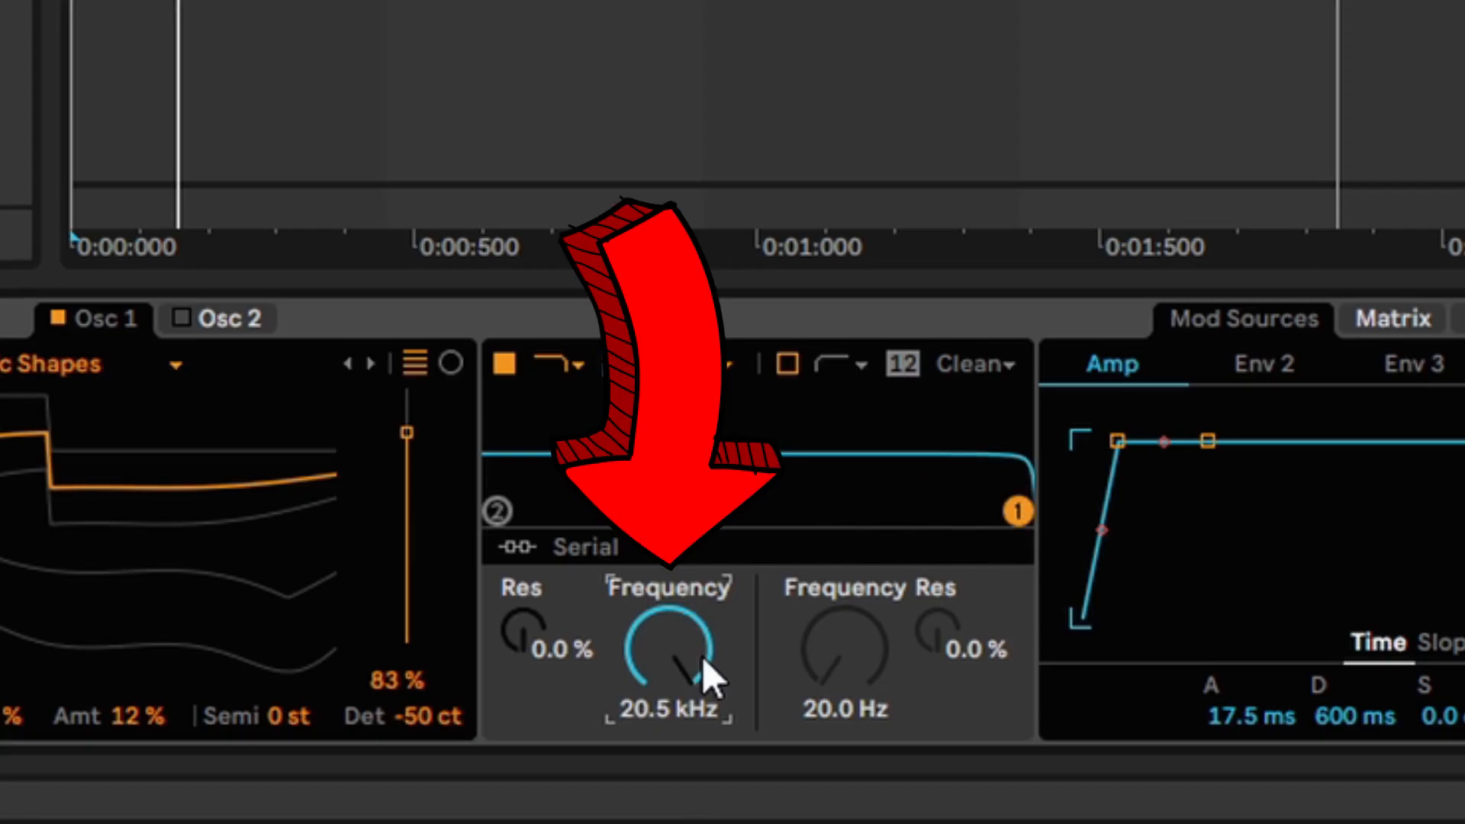
{"action": "mouse_move", "coordinate": [702, 657]}
{"action": "left_mouse_down"}
{"action": "mouse_move", "coordinate": [702, 765]}
{"action": "mouse_move", "coordinate": [702, 645]}
{"action": "left_mouse_up"}
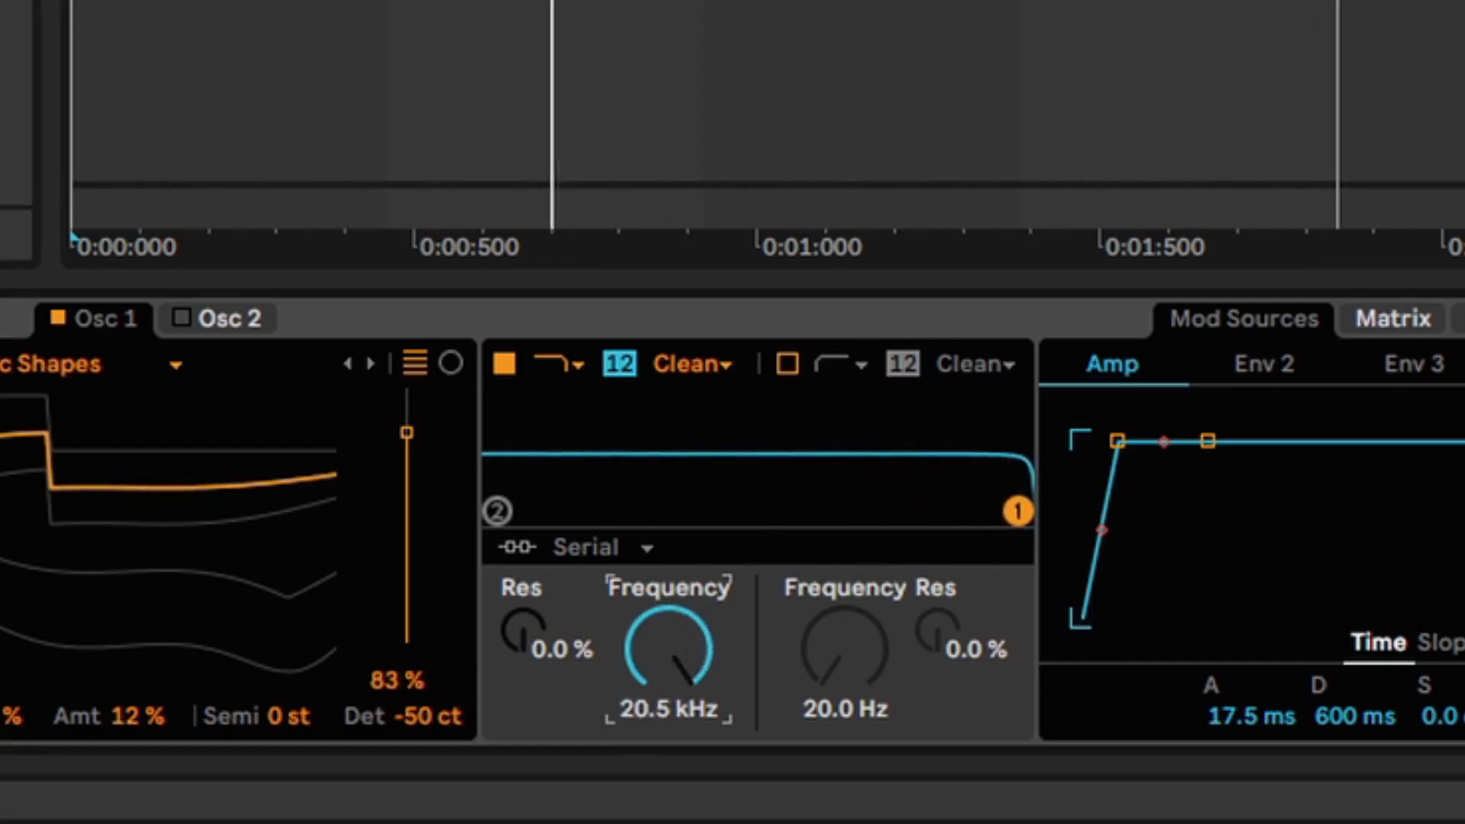
{"action": "right_click", "coordinate": [641, 641]}
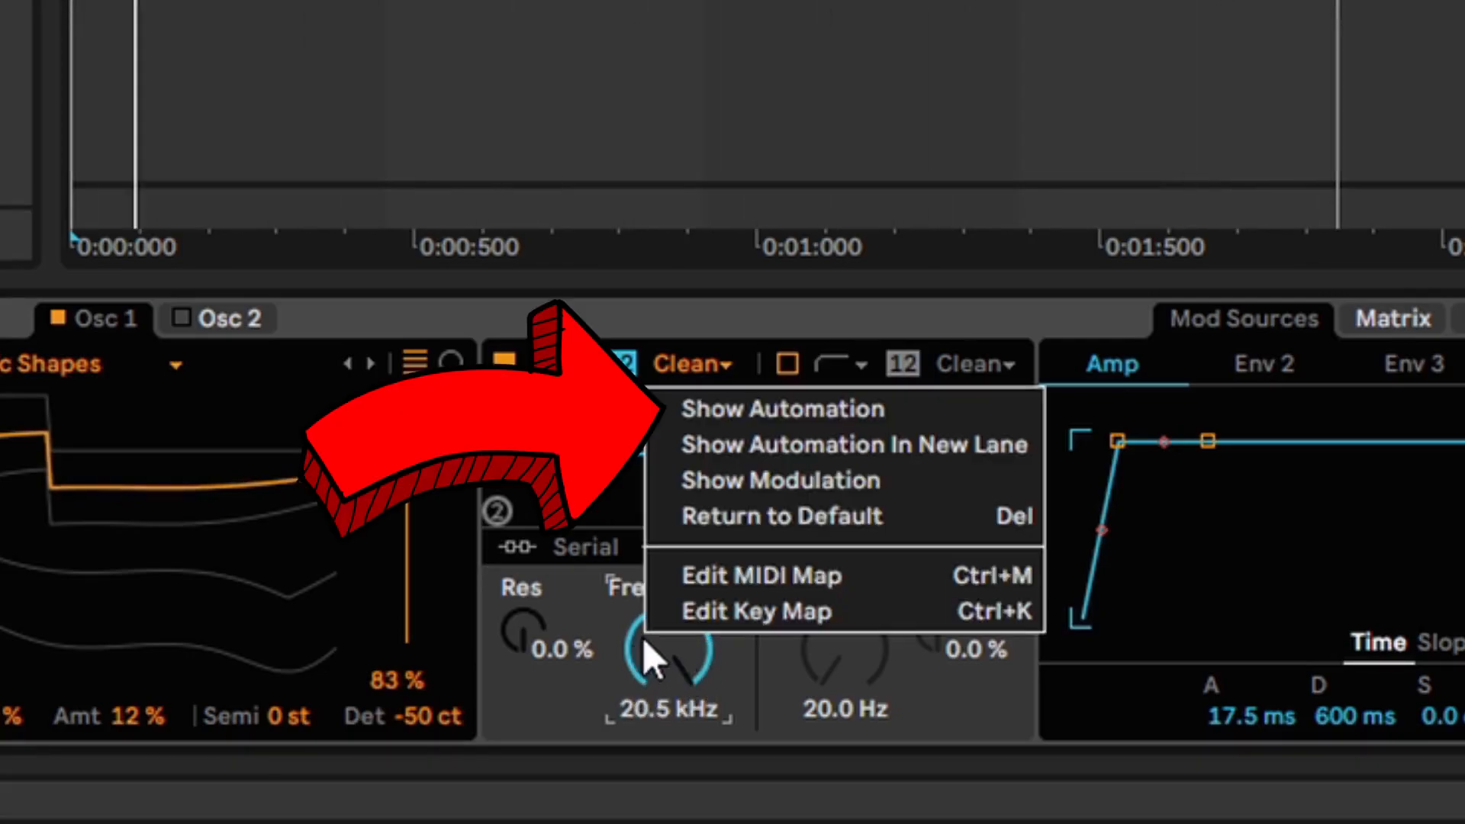
{"action": "left_click", "coordinate": [690, 412]}
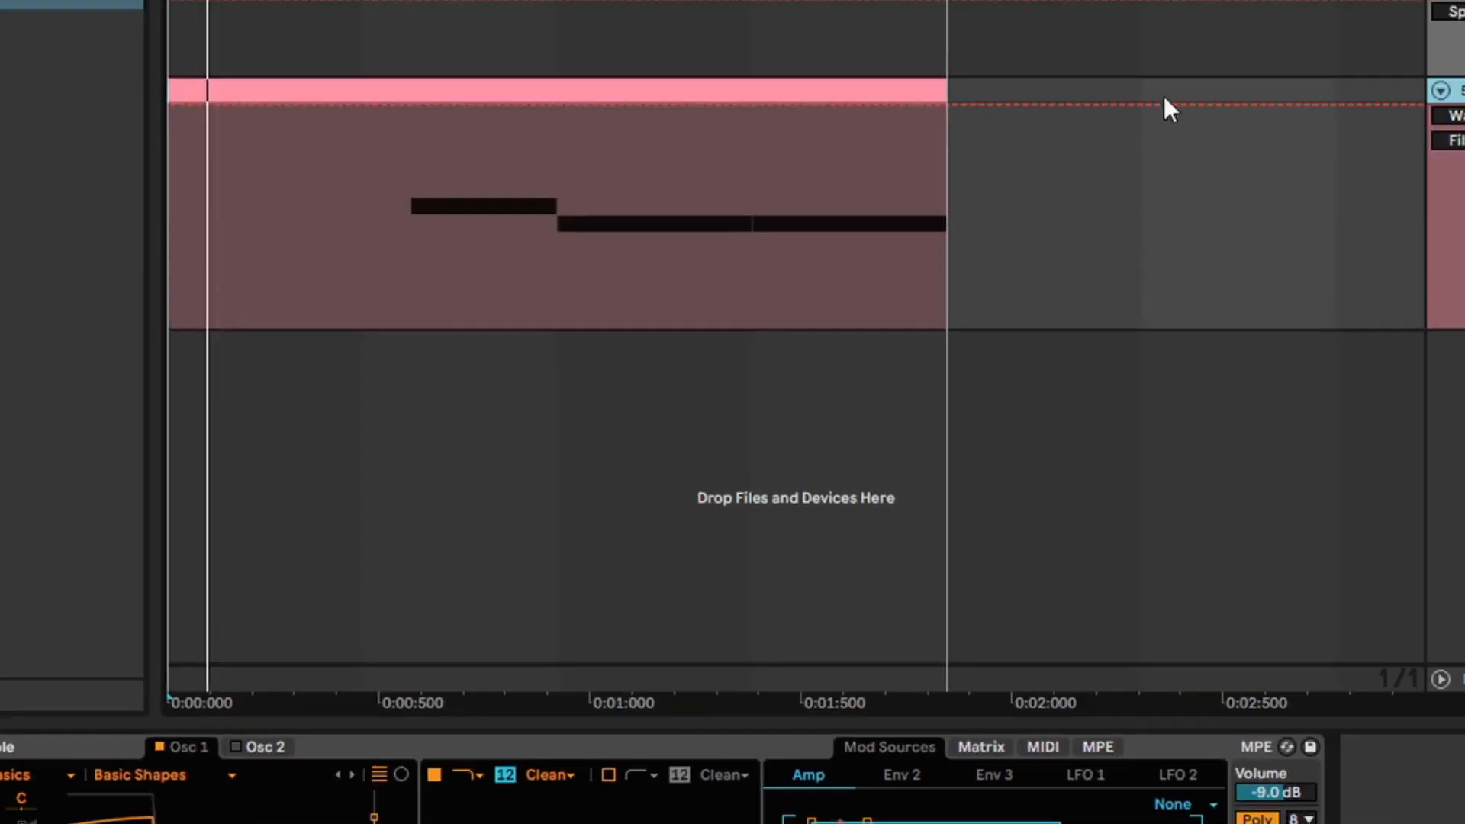
Step: Set the arrangement's fixed grid to 1/16 for the filter automation
{"action": "right_click", "coordinate": [604, 256]}
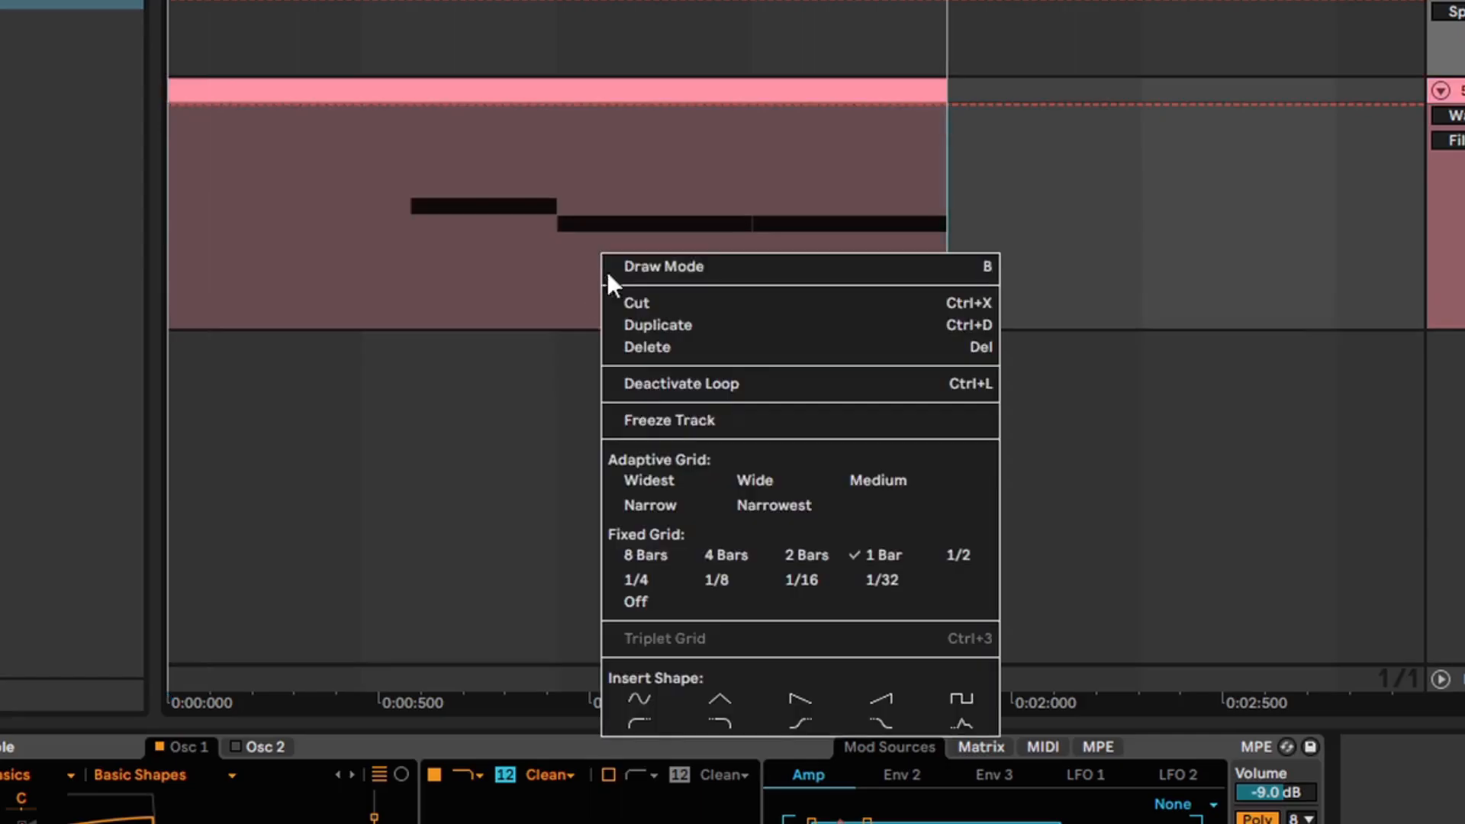
{"action": "left_click", "coordinate": [719, 580]}
{"action": "right_click", "coordinate": [490, 261]}
{"action": "left_click", "coordinate": [716, 618]}
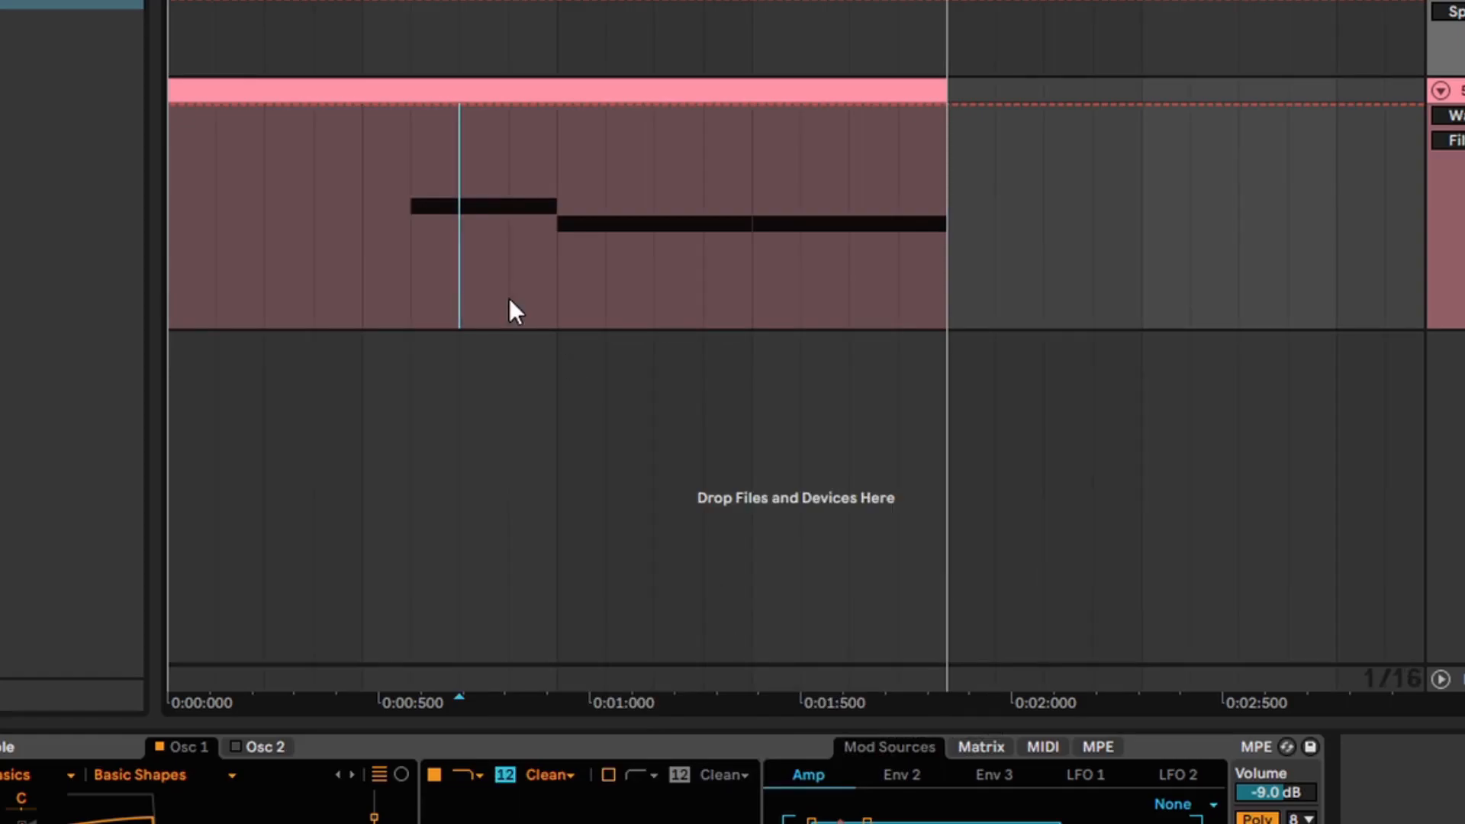
Step: Draw stepped dips in filter 1's frequency automation across the notes and remove breakpoints to turn the middle dips into ramps
{"action": "key", "text": "b"}
{"action": "mouse_move", "coordinate": [480, 200]}
{"action": "left_mouse_down"}
{"action": "mouse_move", "coordinate": [494, 290]}
{"action": "mouse_move", "coordinate": [605, 203]}
{"action": "mouse_move", "coordinate": [671, 186]}
{"action": "mouse_move", "coordinate": [731, 229]}
{"action": "mouse_move", "coordinate": [807, 232]}
{"action": "mouse_move", "coordinate": [884, 285]}
{"action": "left_mouse_up"}
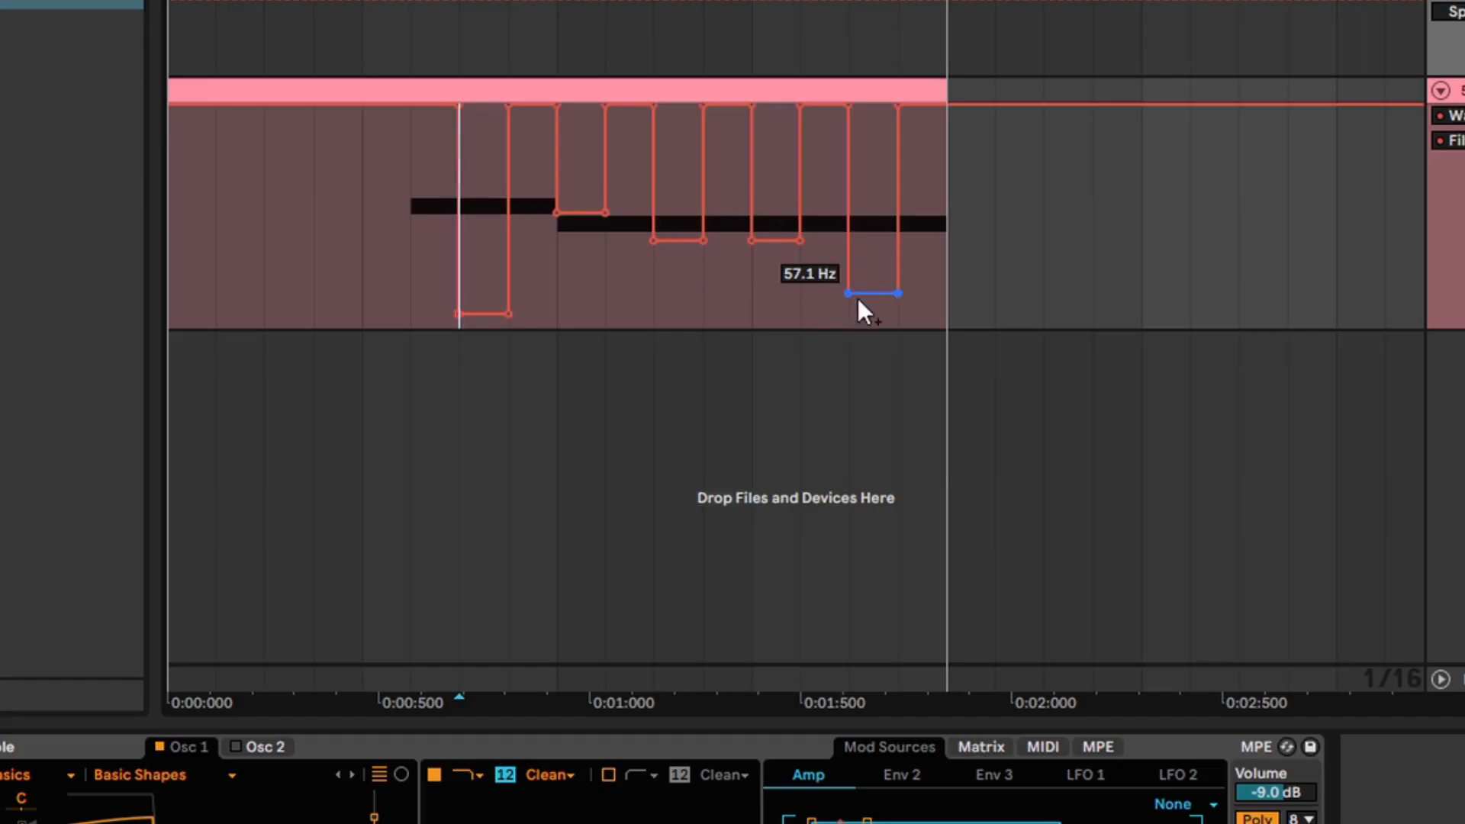
{"action": "left_click", "coordinate": [750, 242]}
{"action": "left_click", "coordinate": [653, 239]}
{"action": "left_click", "coordinate": [610, 216]}
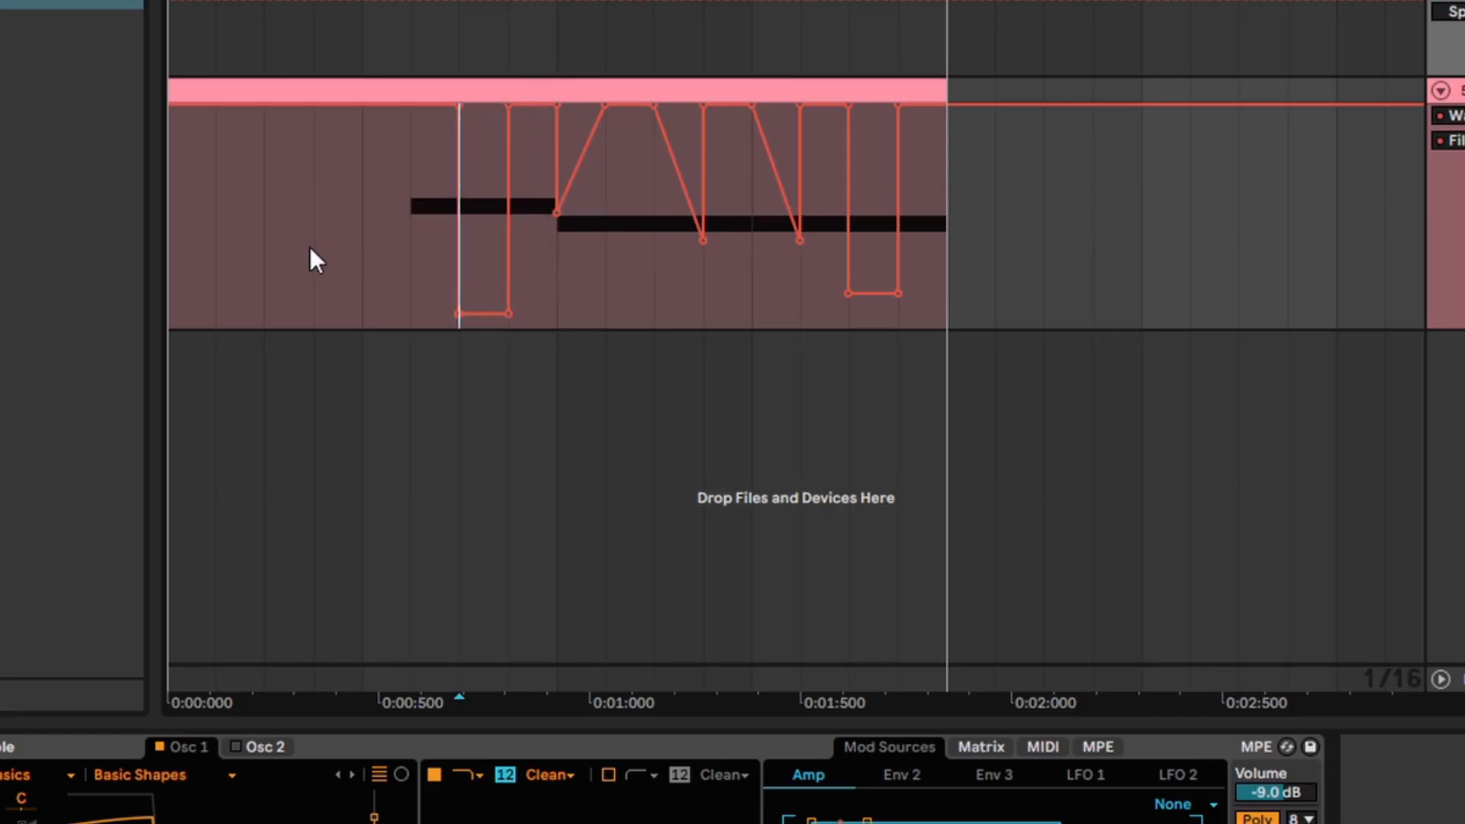
Step: Reshape the frequency automation with a lowered opening section, ramps and fewer breakpoints, and play the clip to hear it
{"action": "left_click", "coordinate": [264, 235]}
{"action": "mouse_move", "coordinate": [264, 235]}
{"action": "left_mouse_down"}
{"action": "mouse_move", "coordinate": [264, 248]}
{"action": "mouse_move", "coordinate": [264, 219]}
{"action": "left_mouse_up"}
{"action": "key", "text": "space"}
{"action": "left_click_drag", "start_coordinate": [647, 148], "coordinate": [633, 275]}
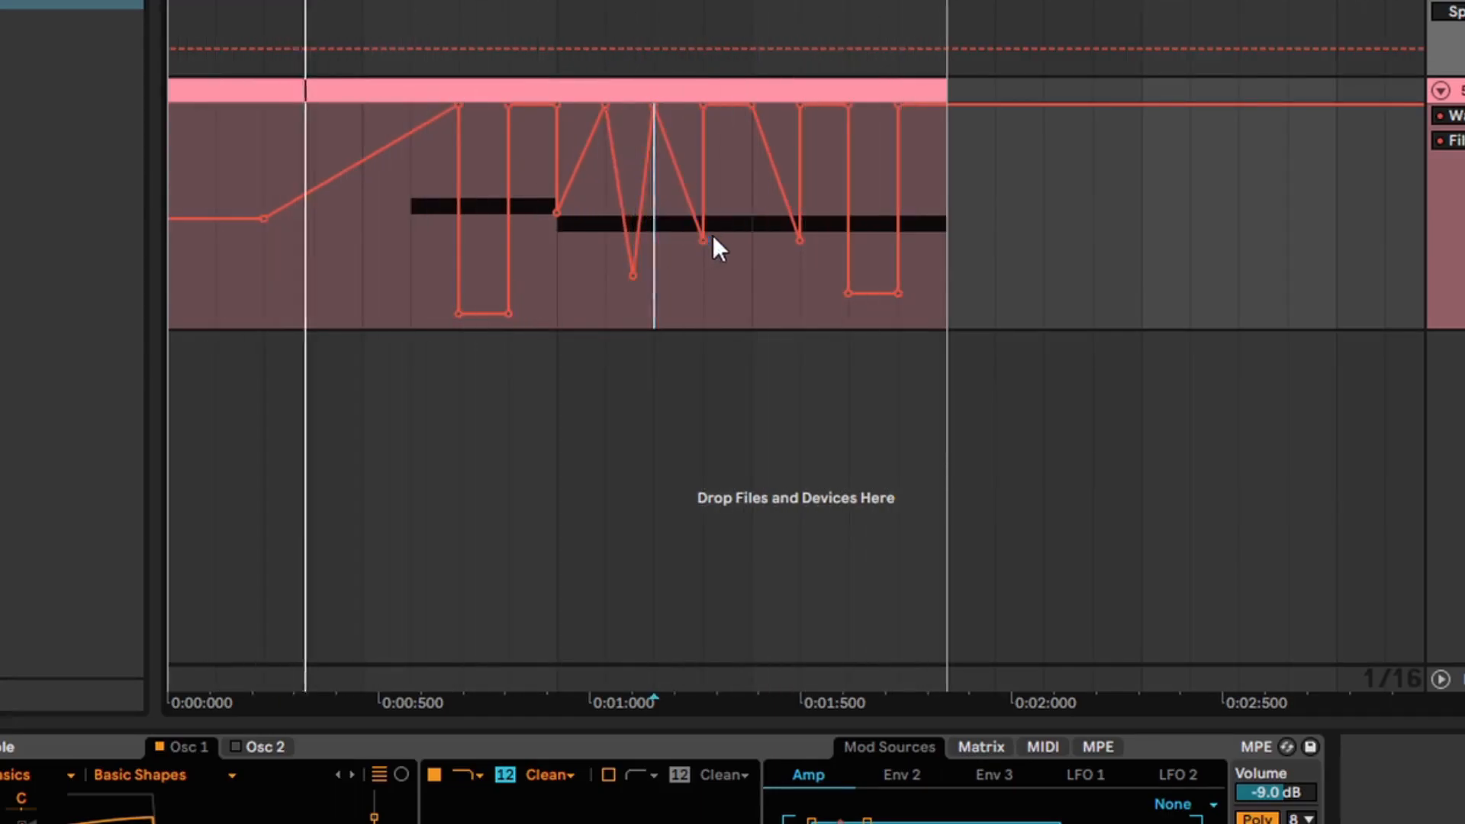
{"action": "left_click", "coordinate": [704, 241]}
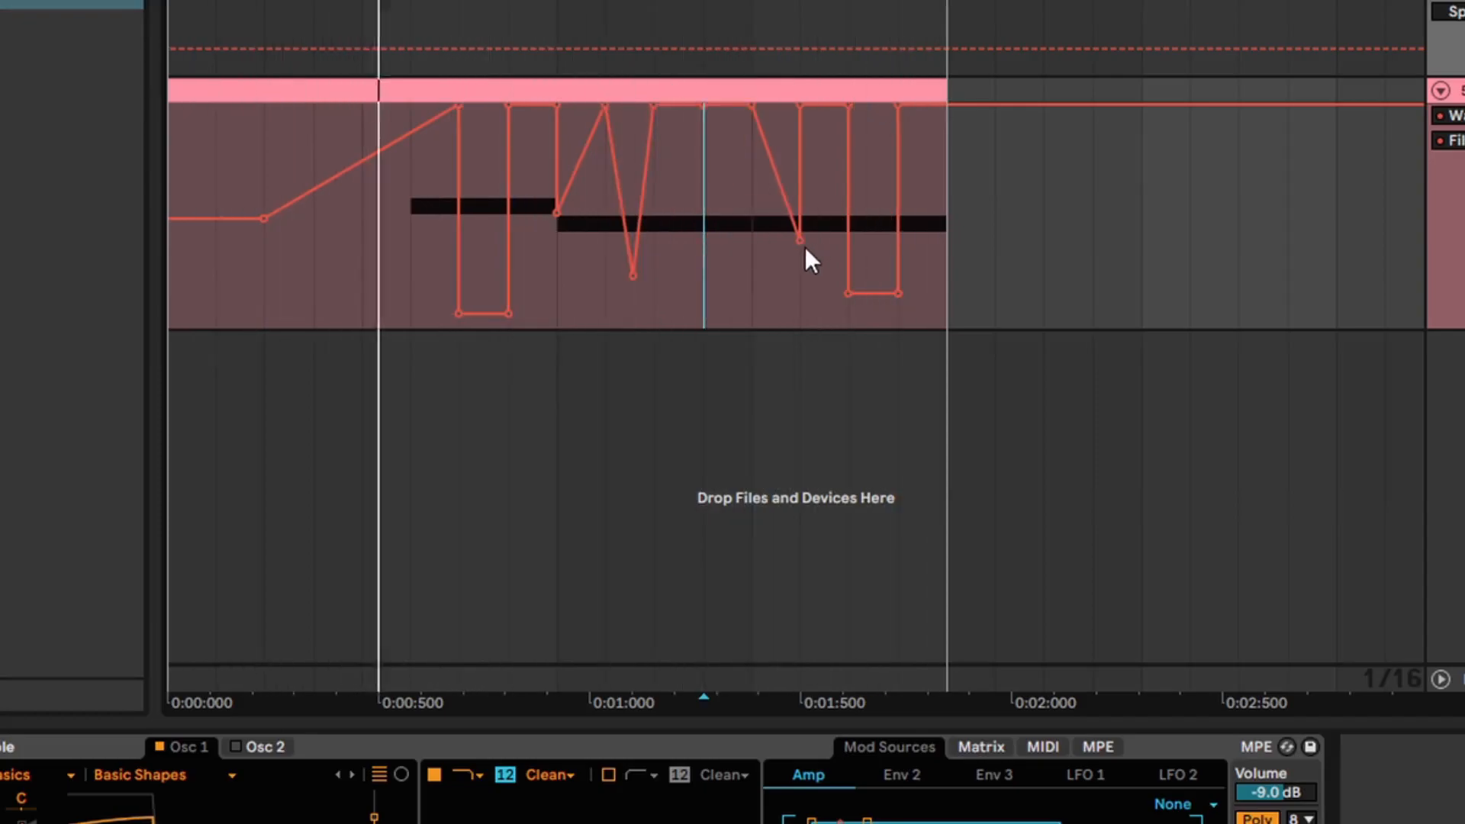
{"action": "left_click", "coordinate": [849, 292]}
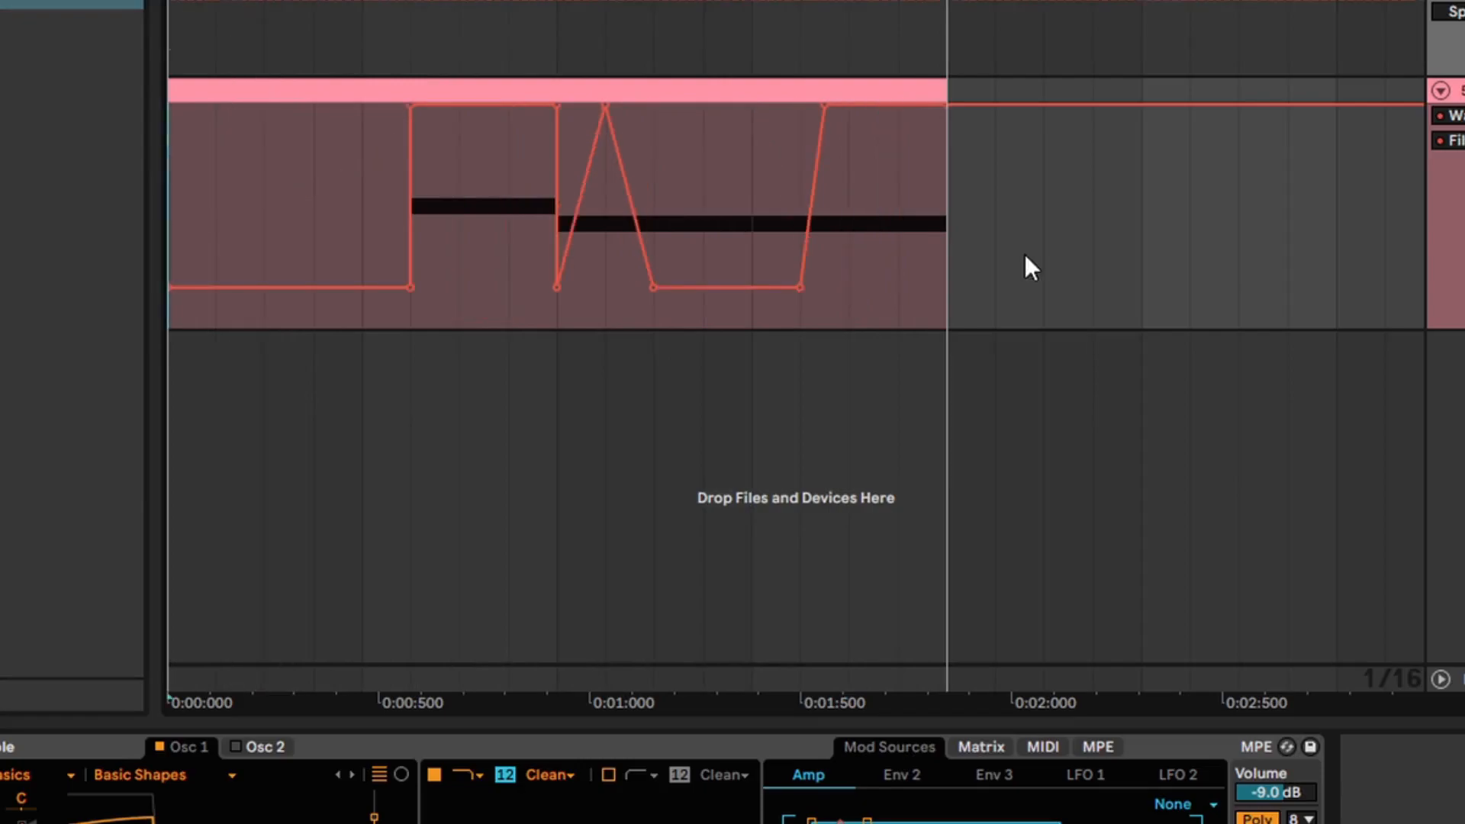
{"action": "key", "text": "space"}
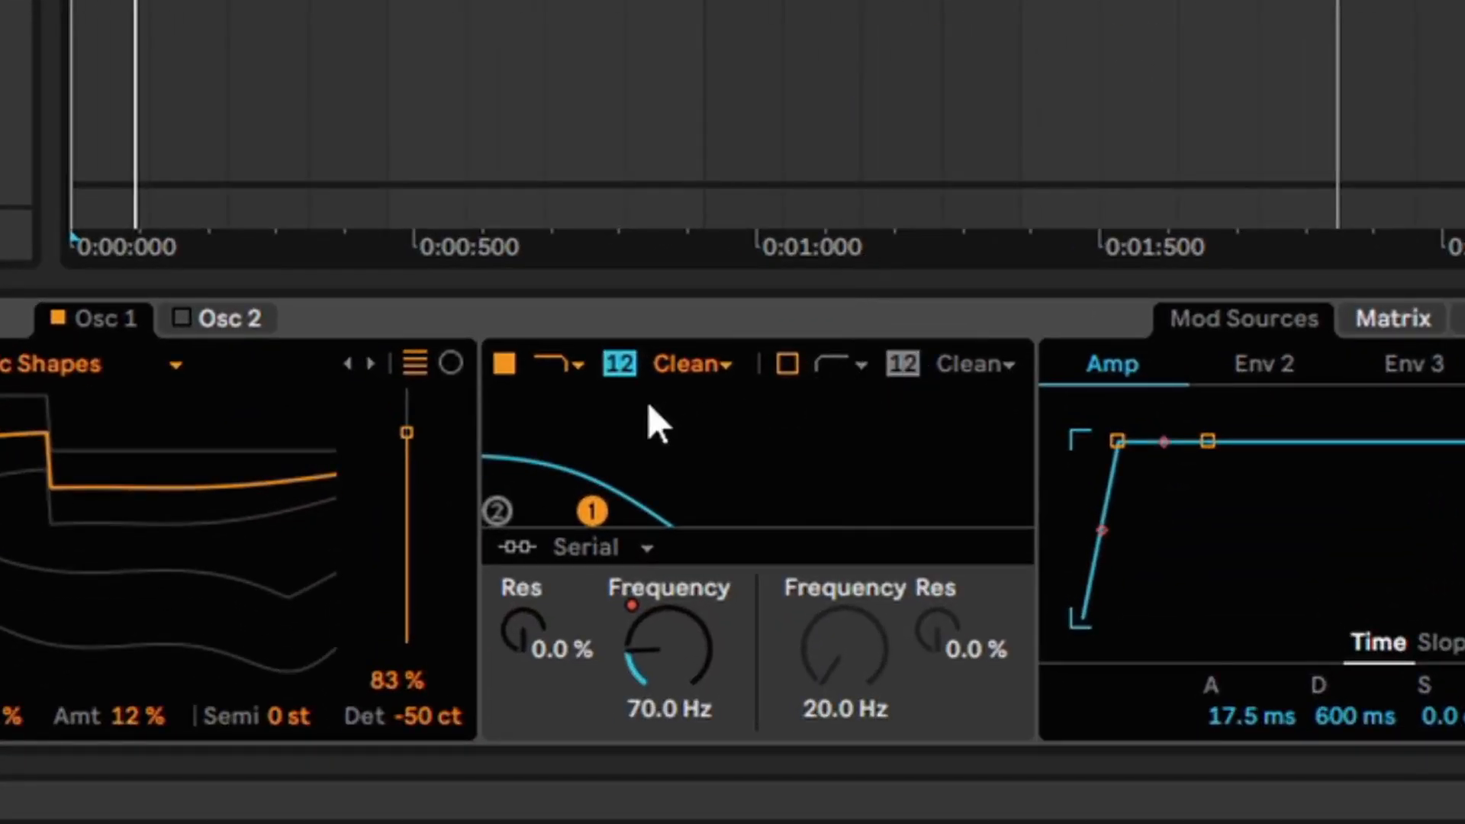
Step: Try the 24 dB slope on filter 1, return it to 12 dB, and set its resonance to 3.0 %
{"action": "left_click", "coordinate": [629, 377]}
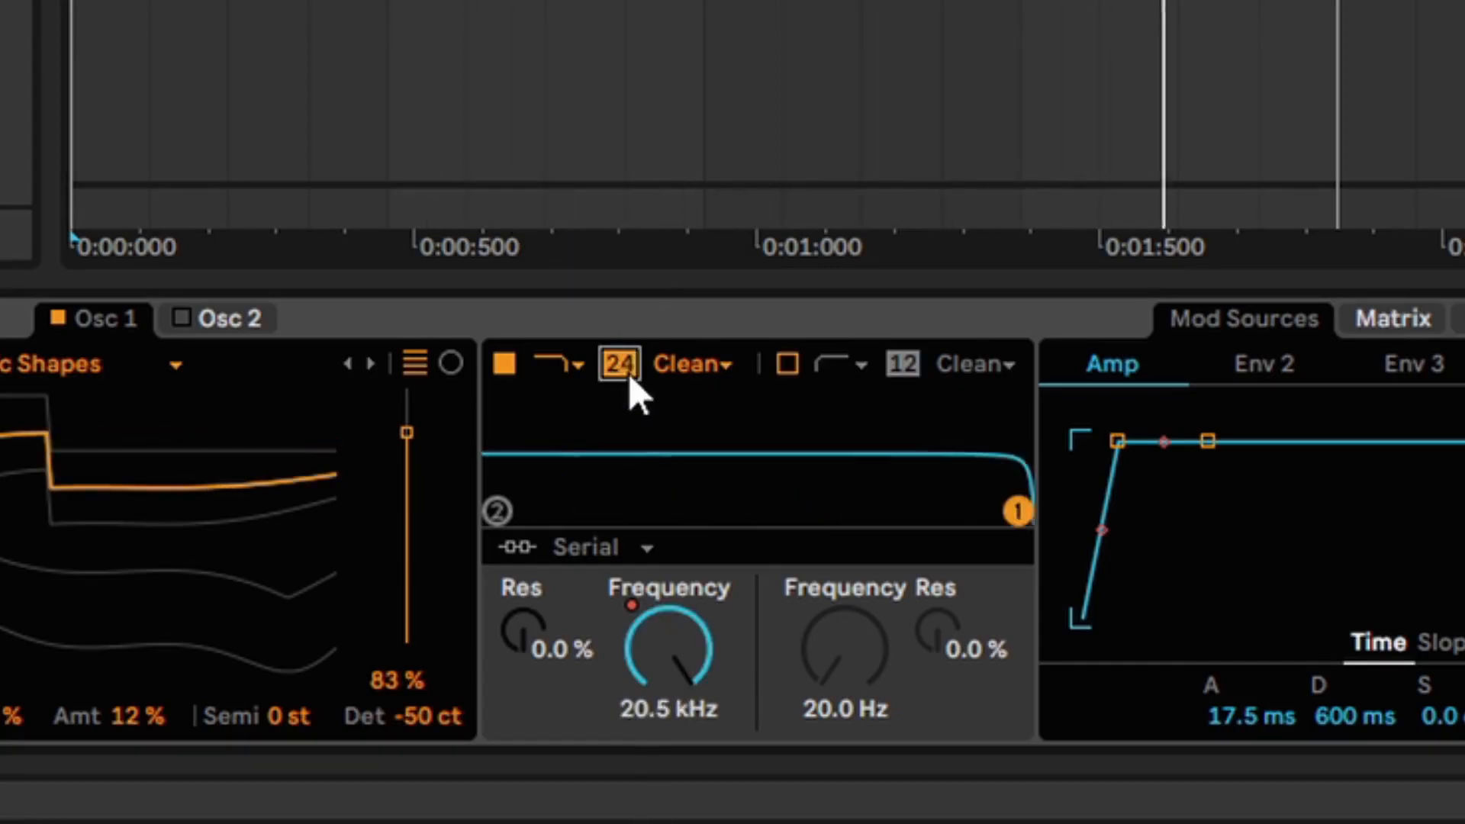
{"action": "left_click", "coordinate": [630, 375]}
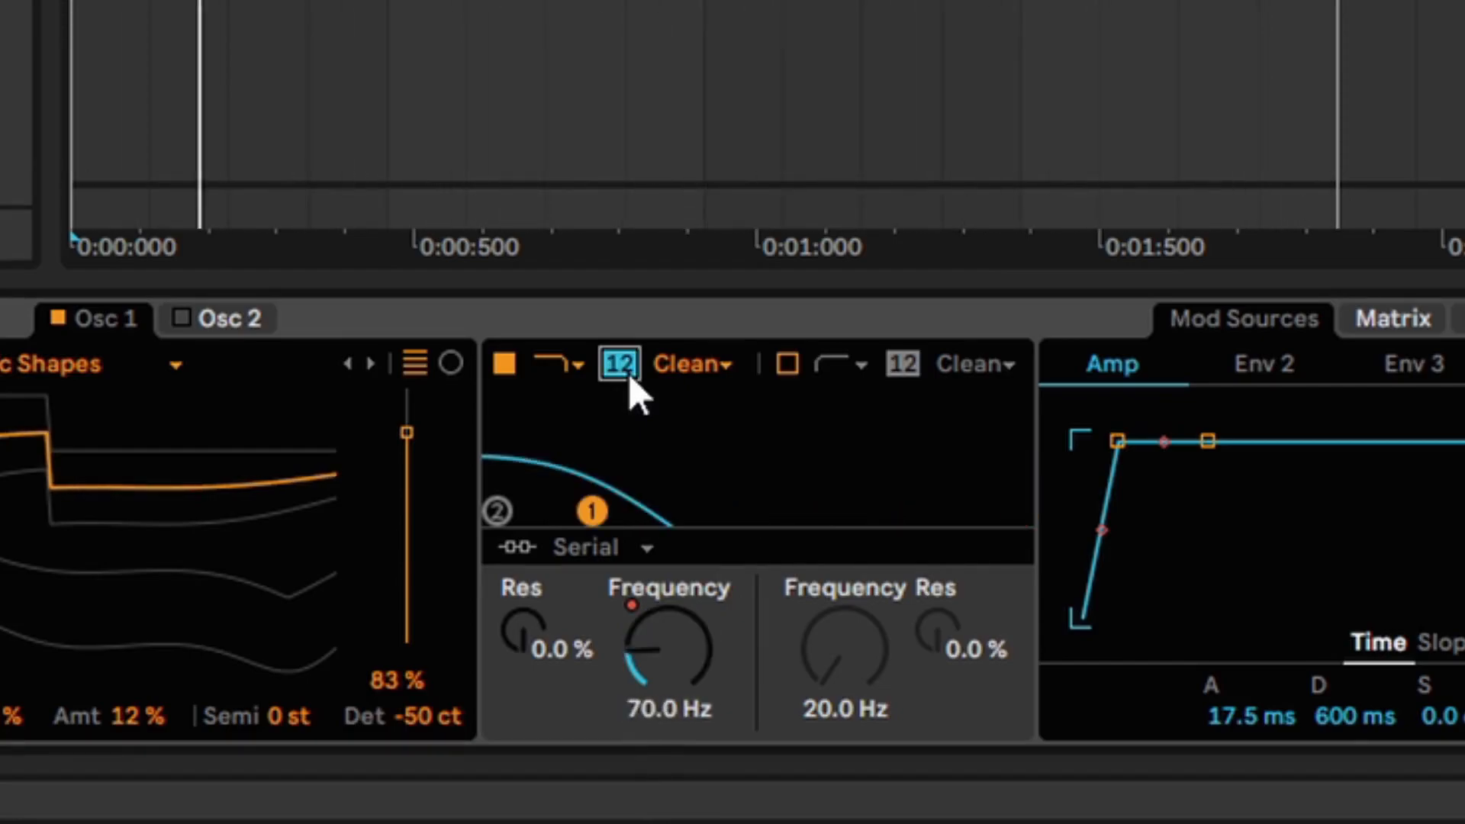
{"action": "left_click_drag", "start_coordinate": [532, 664], "coordinate": [533, 631]}
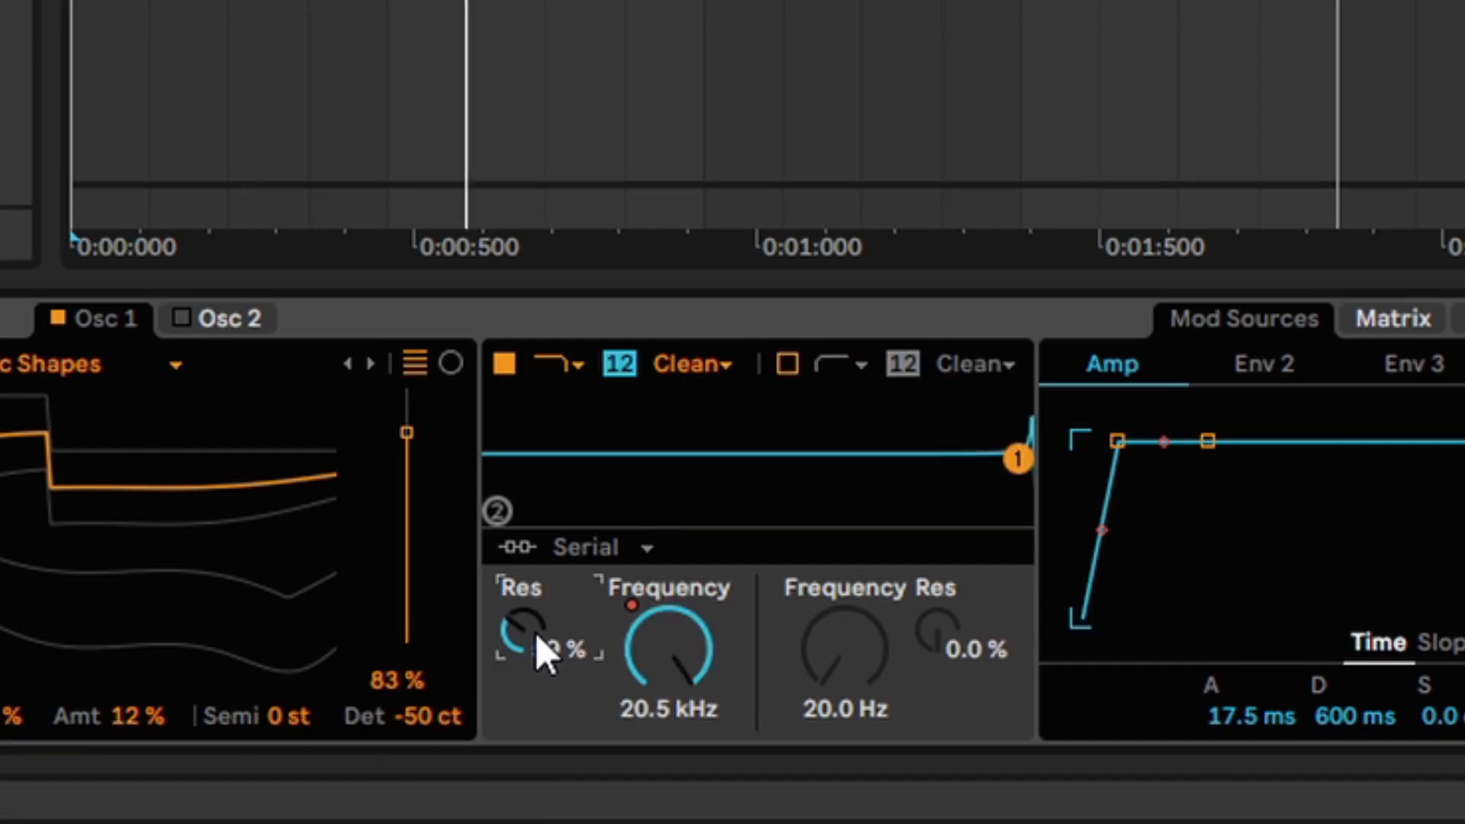
{"action": "left_click_drag", "start_coordinate": [524, 635], "coordinate": [525, 702]}
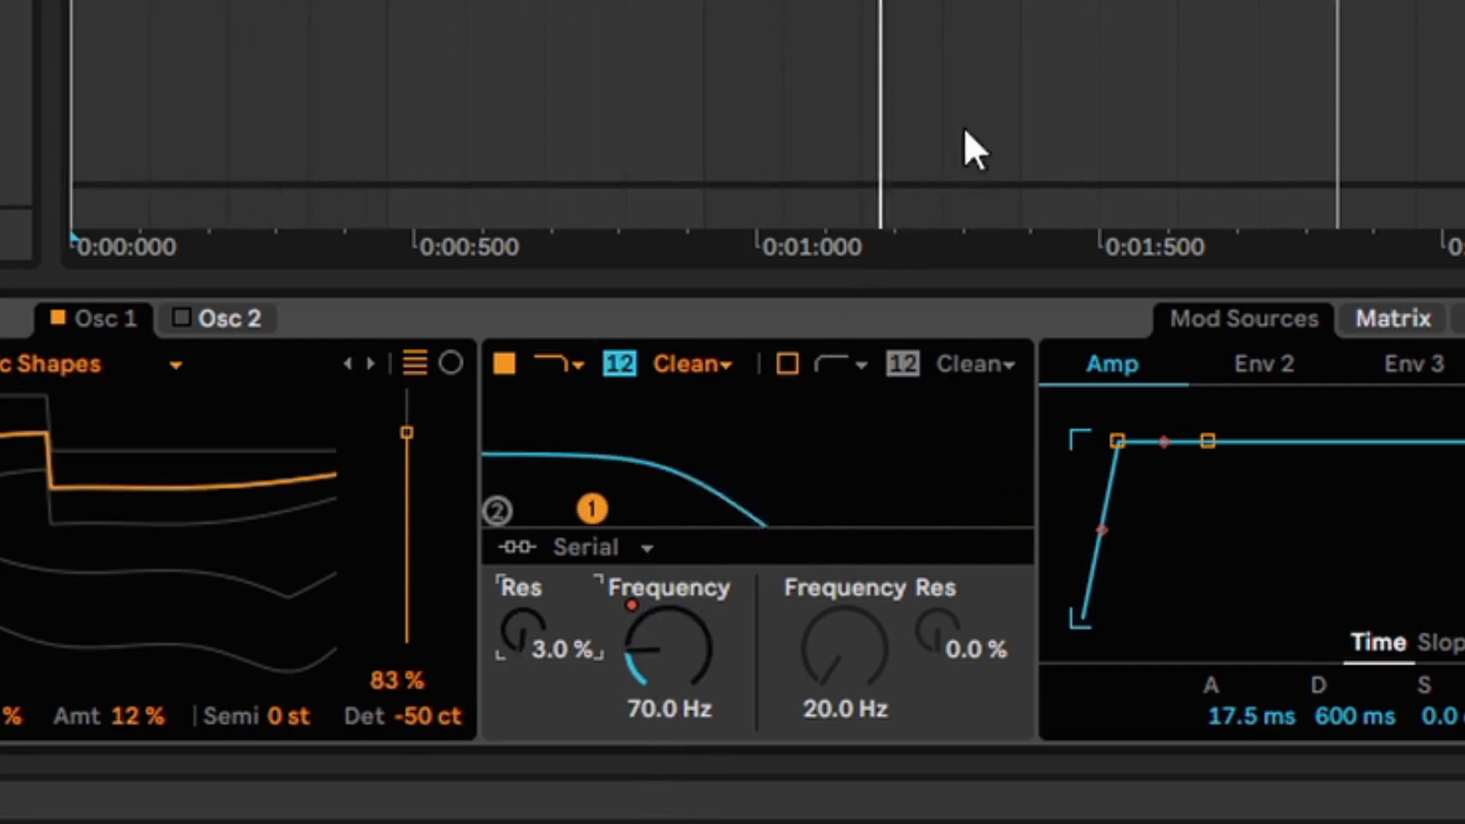
Step: Enable filter 2 as a notch filter with a 280 Hz frequency and 13 % resonance
{"action": "left_click", "coordinate": [787, 365]}
{"action": "left_click", "coordinate": [831, 370]}
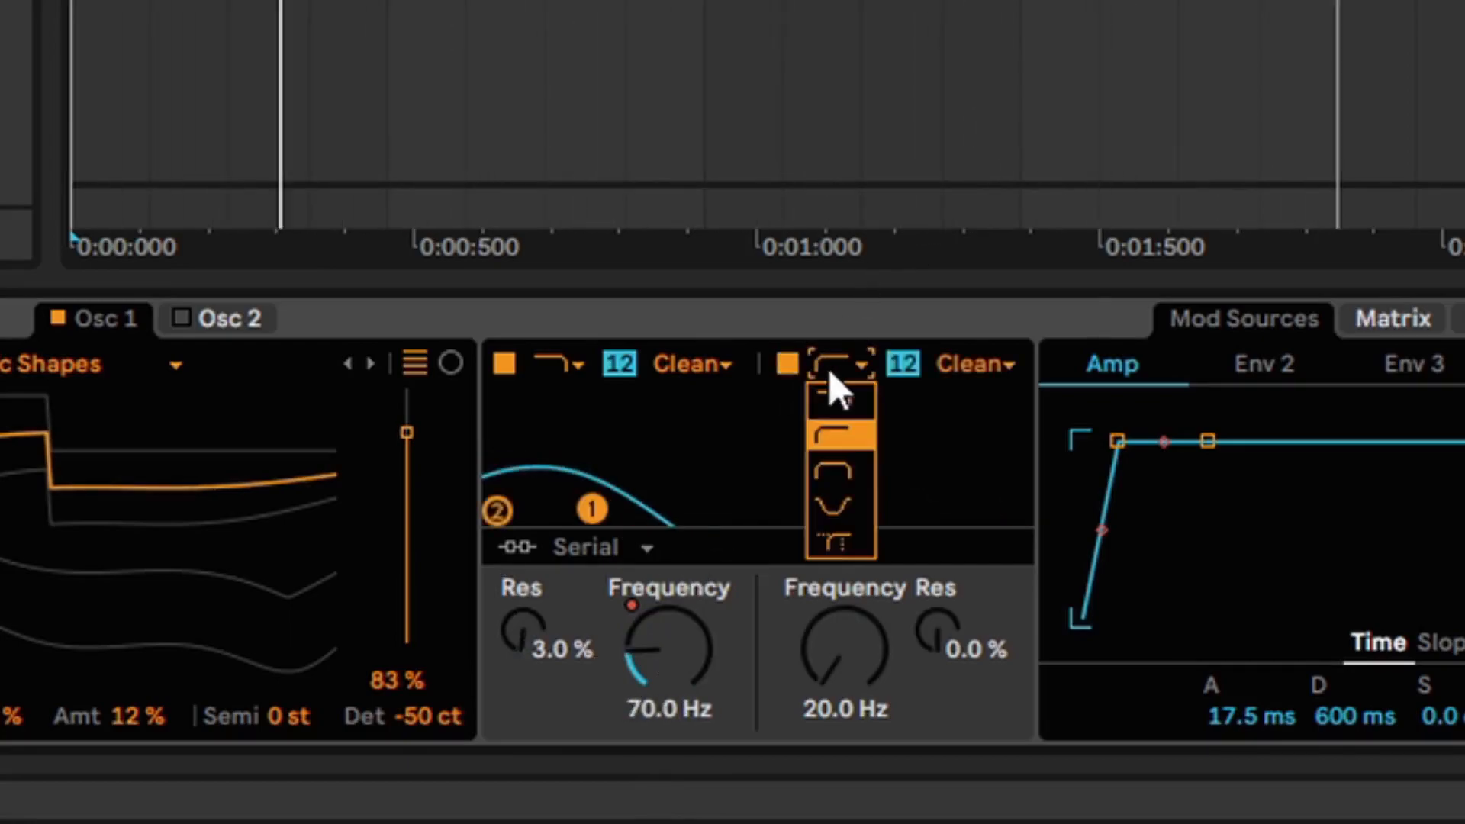
{"action": "left_click", "coordinate": [843, 490]}
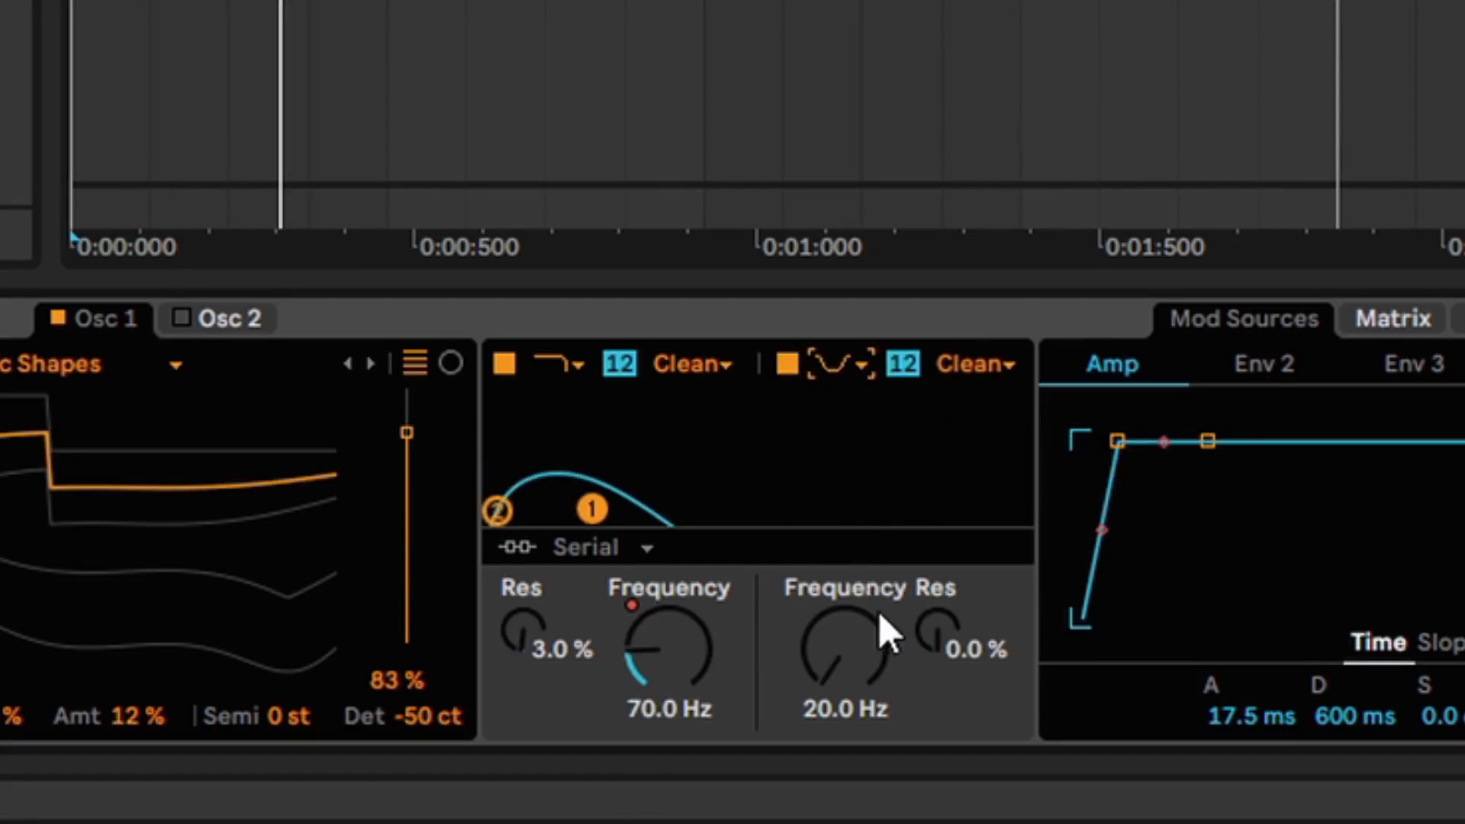
{"action": "left_click_drag", "start_coordinate": [855, 668], "coordinate": [854, 611]}
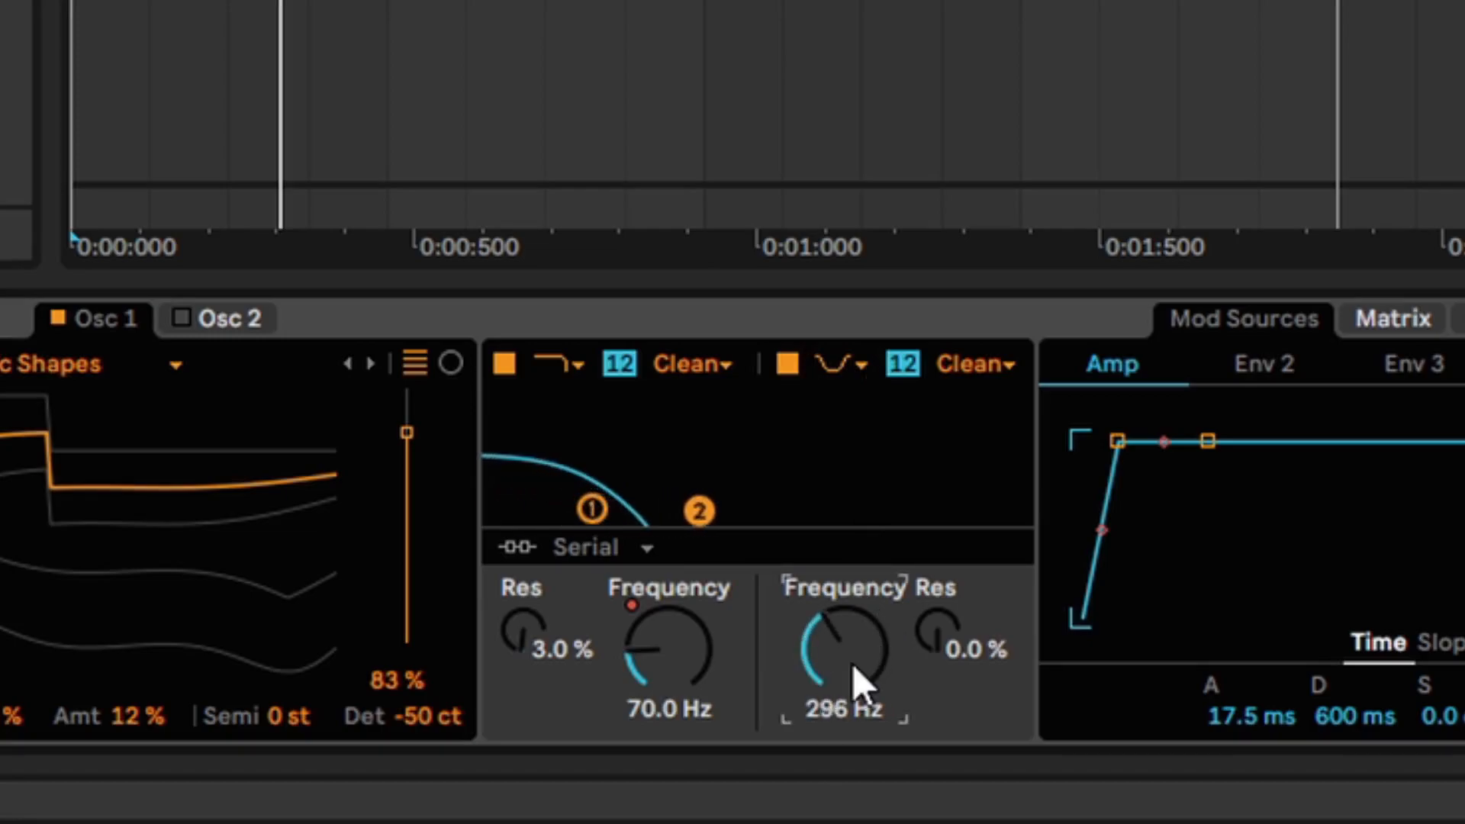
{"action": "mouse_move", "coordinate": [854, 664]}
{"action": "left_mouse_down"}
{"action": "mouse_move", "coordinate": [854, 638]}
{"action": "mouse_move", "coordinate": [864, 672]}
{"action": "mouse_move", "coordinate": [831, 655]}
{"action": "mouse_move", "coordinate": [848, 628]}
{"action": "mouse_move", "coordinate": [849, 651]}
{"action": "left_mouse_up"}
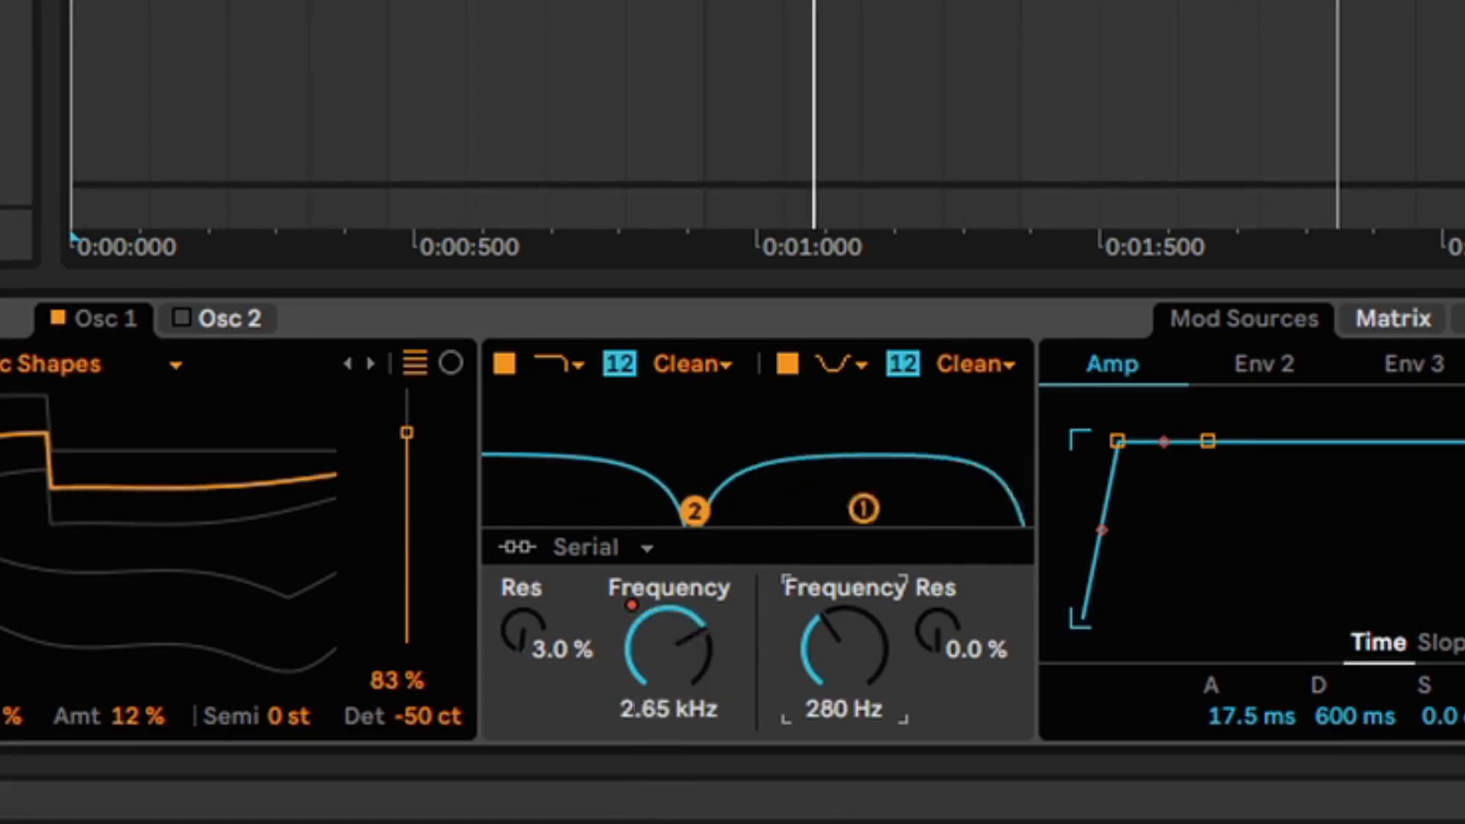
{"action": "left_click_drag", "start_coordinate": [948, 654], "coordinate": [948, 641]}
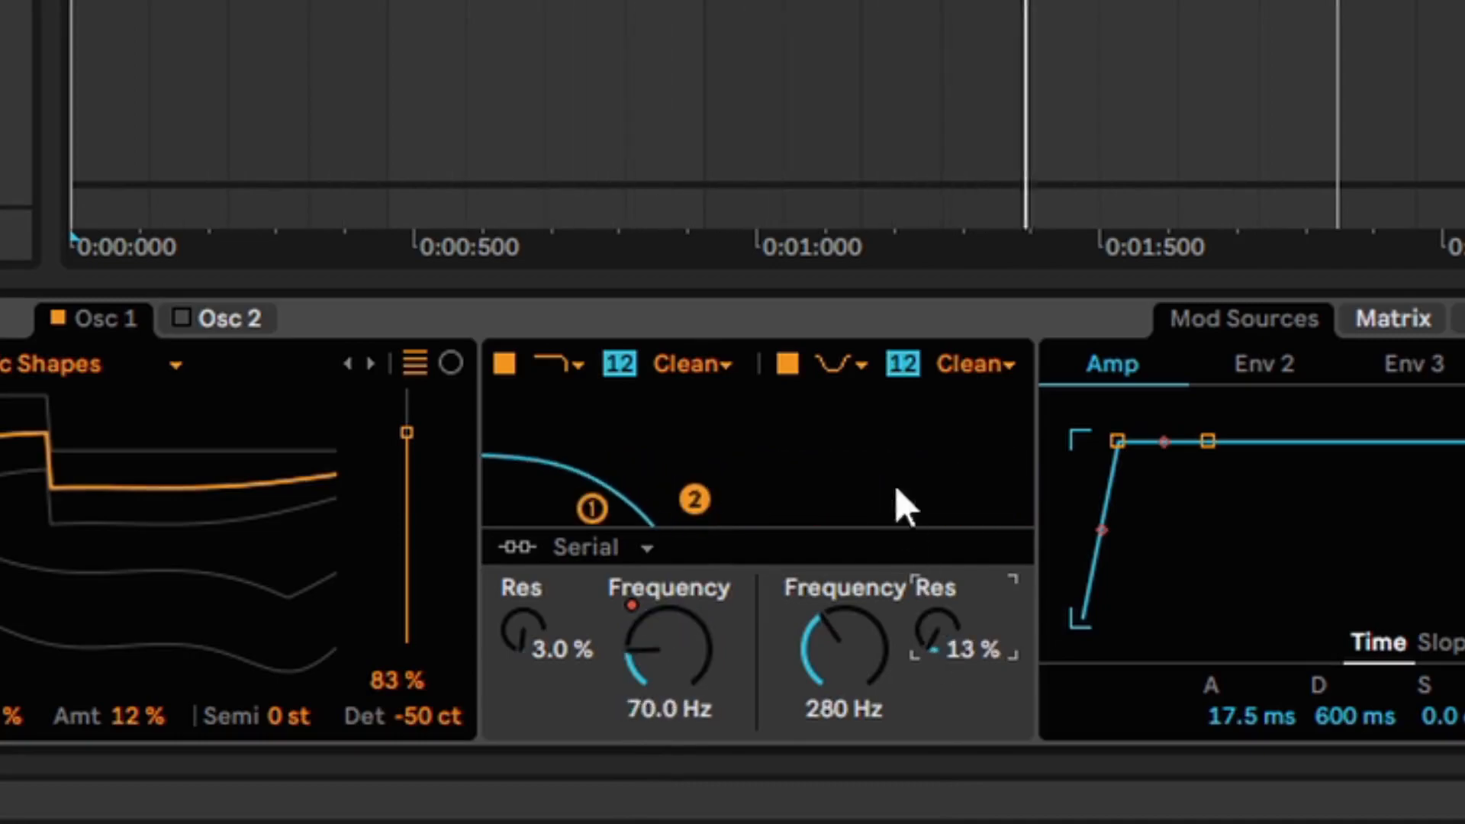
Step: Compare filter 2 with the 24 dB slope and with the filter off, restoring 12 dB and the filter each time
{"action": "left_click", "coordinate": [903, 364]}
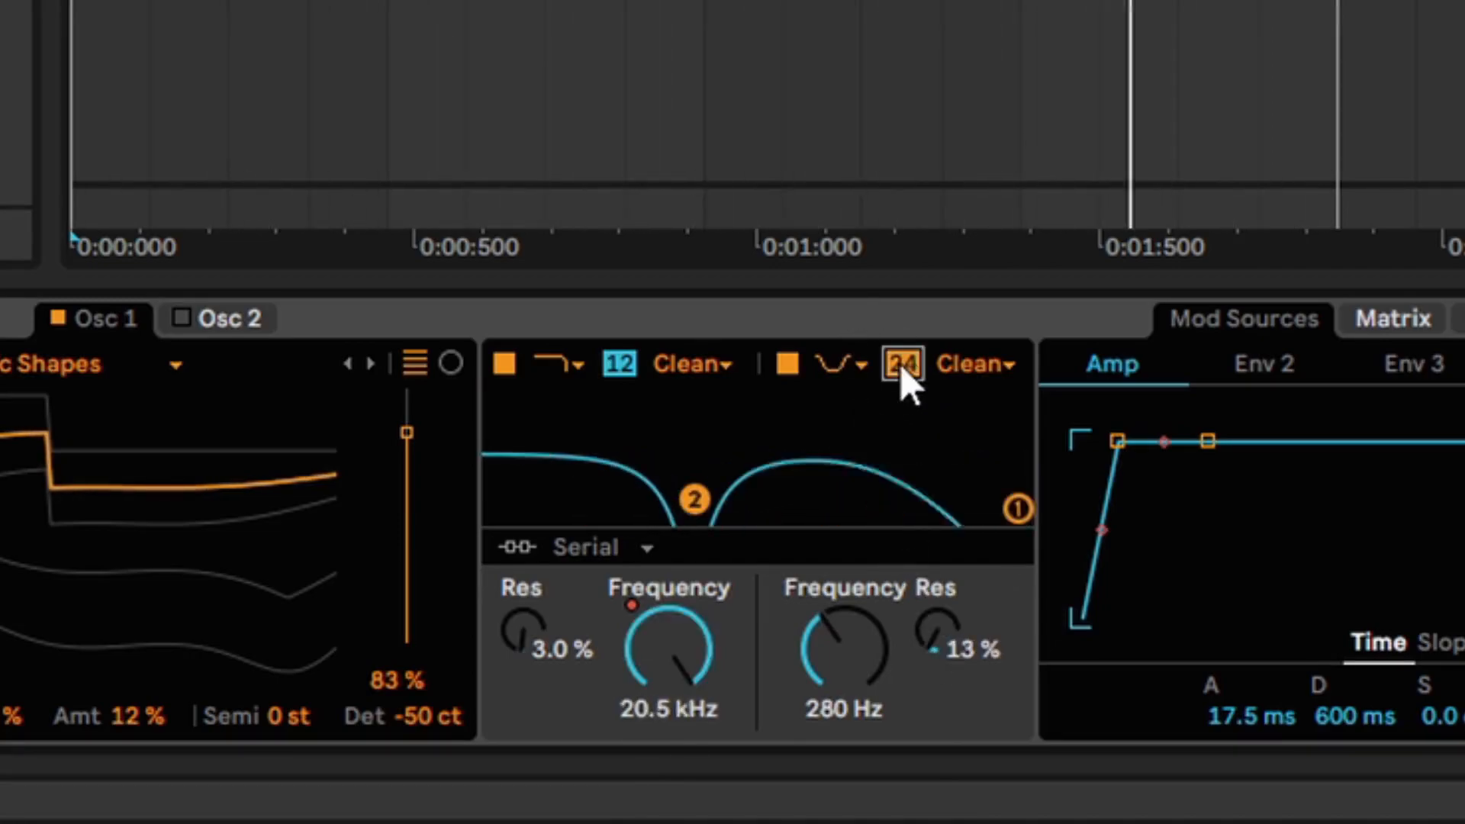
{"action": "left_click", "coordinate": [903, 365]}
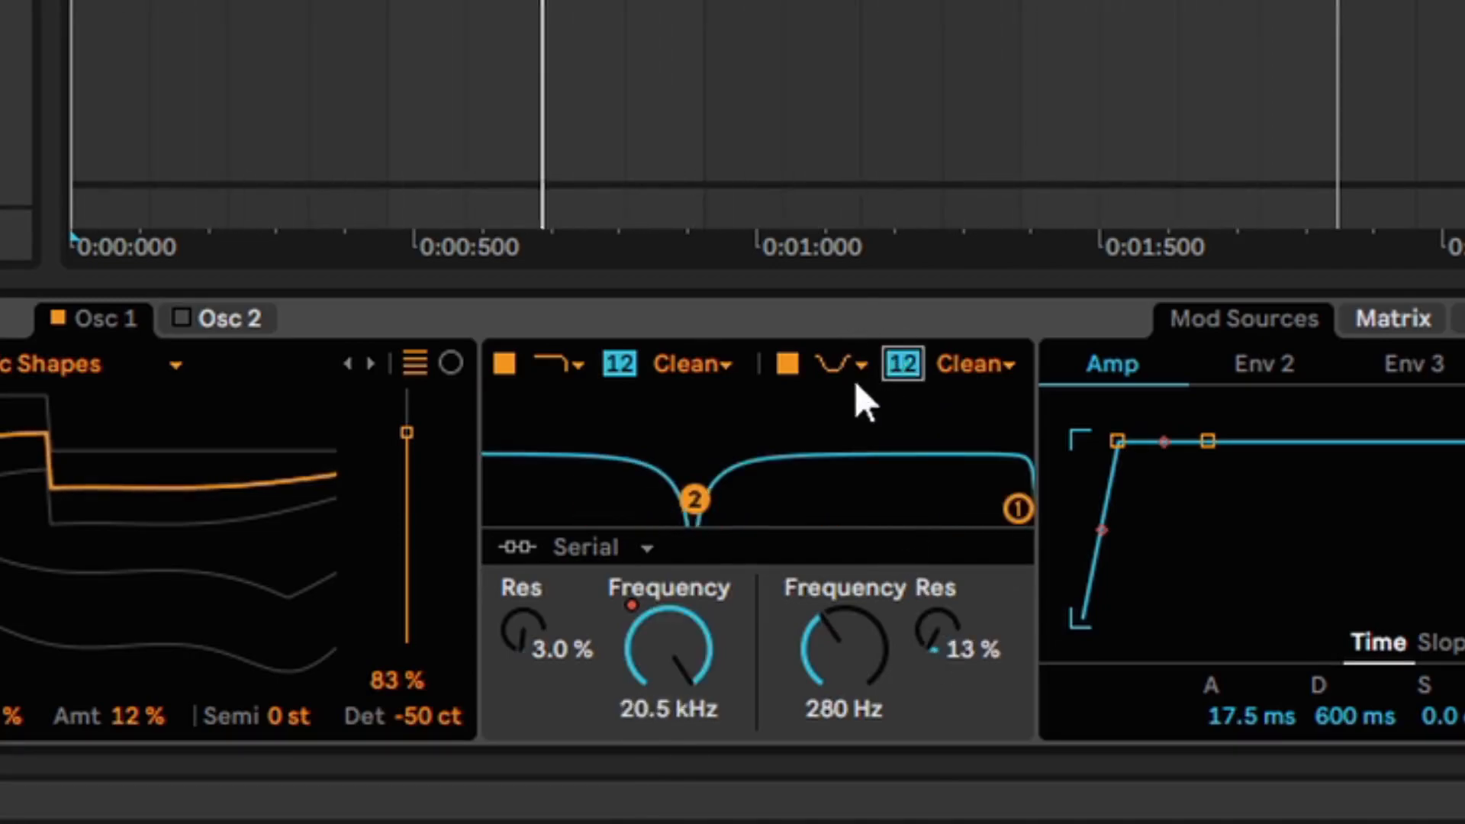
{"action": "left_click", "coordinate": [787, 368]}
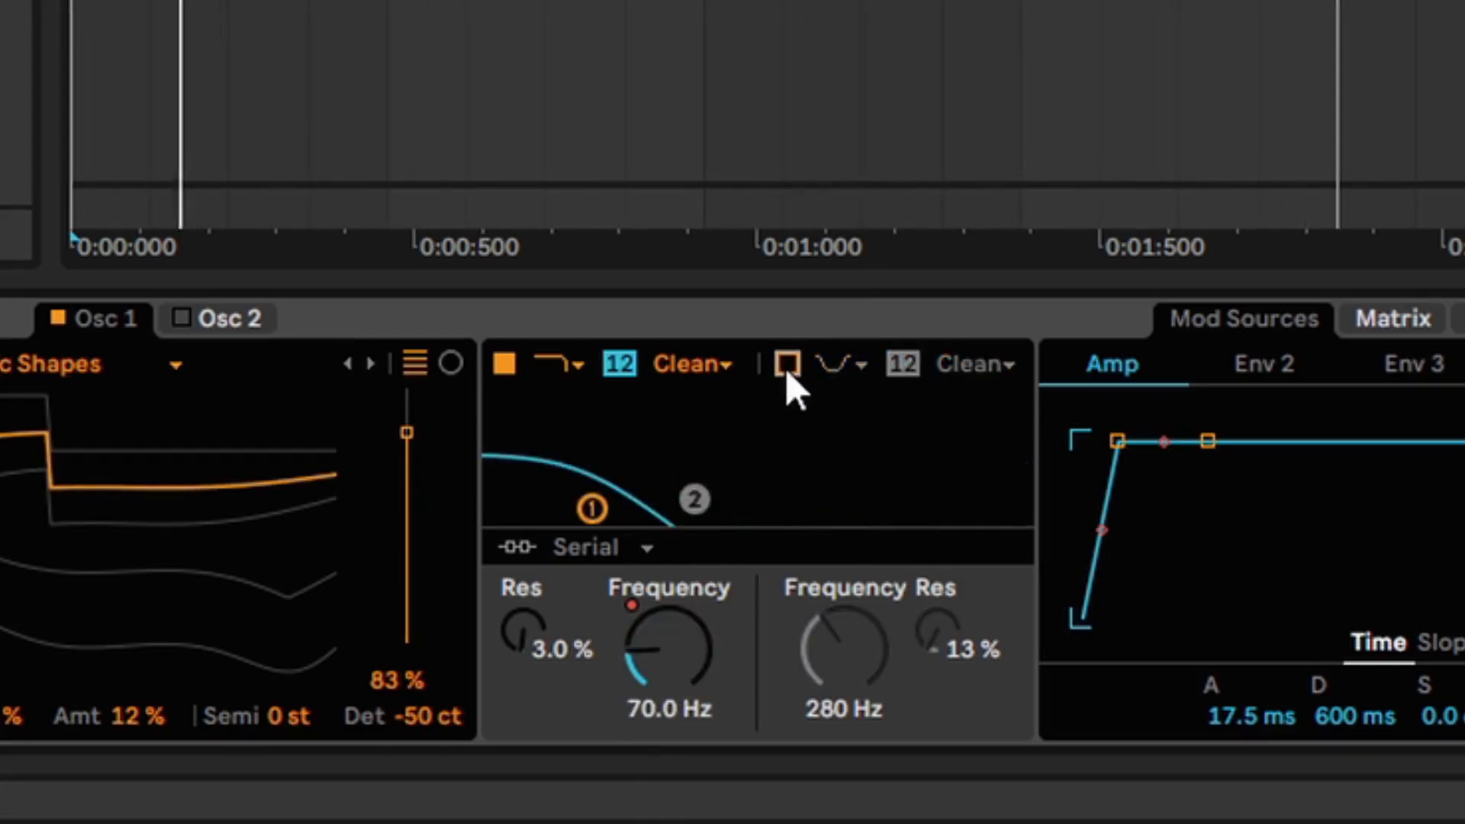
{"action": "left_click", "coordinate": [788, 368]}
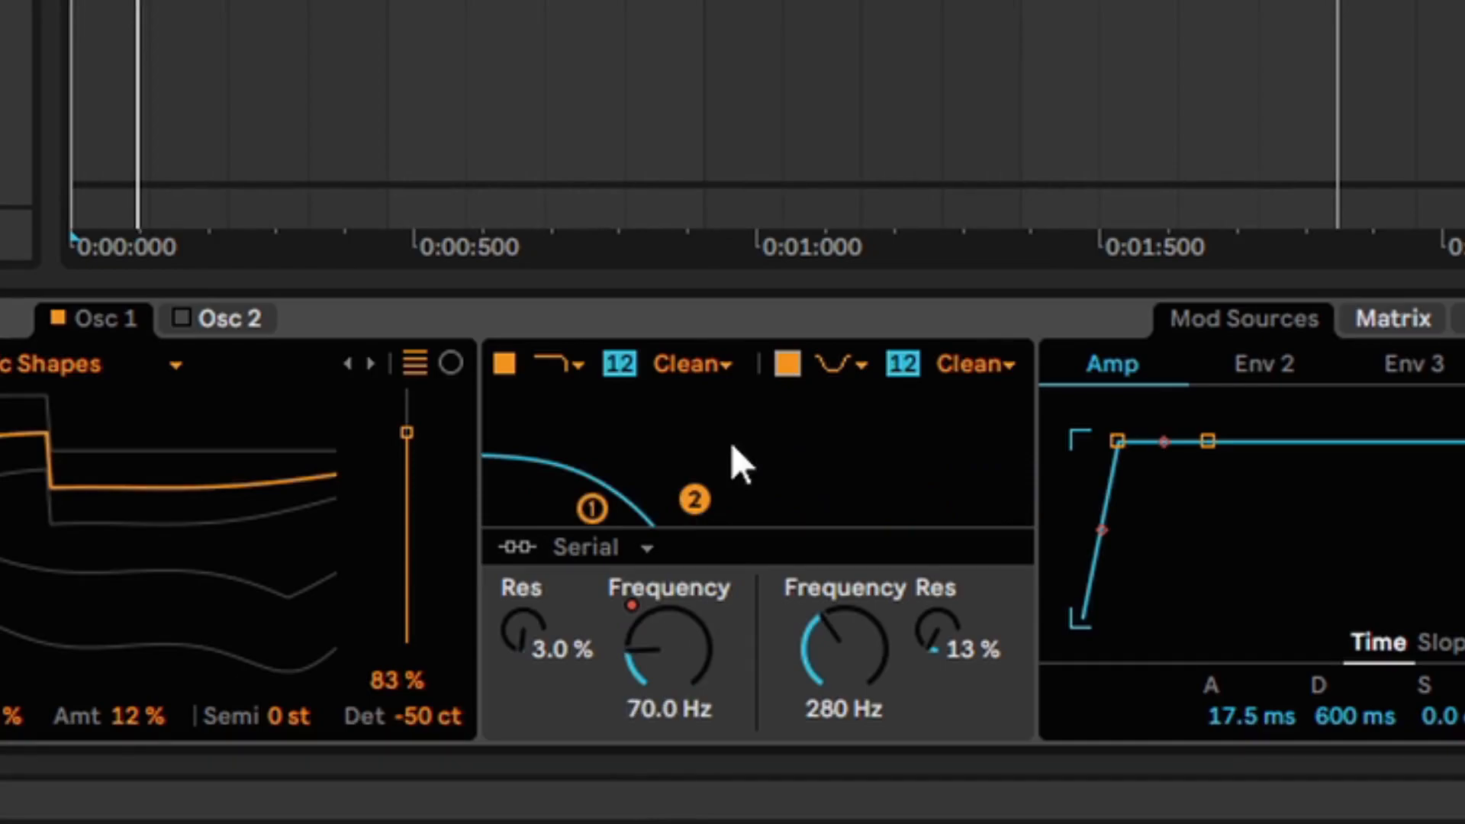
Step: Switch filter 1's circuit type from Clean to OSR and raise its drive to 8.06 dB
{"action": "left_click", "coordinate": [679, 365]}
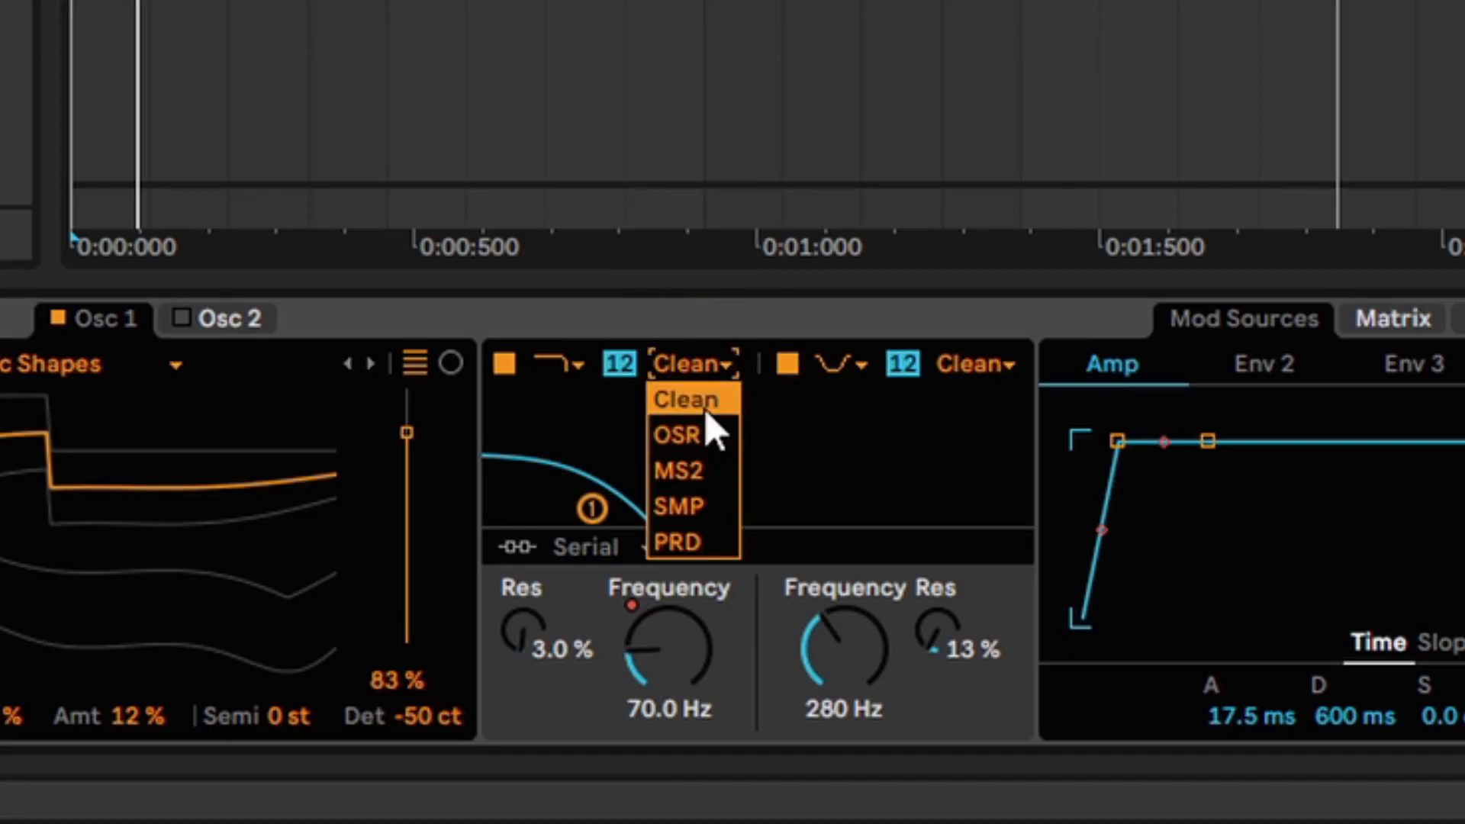
{"action": "left_click", "coordinate": [714, 450]}
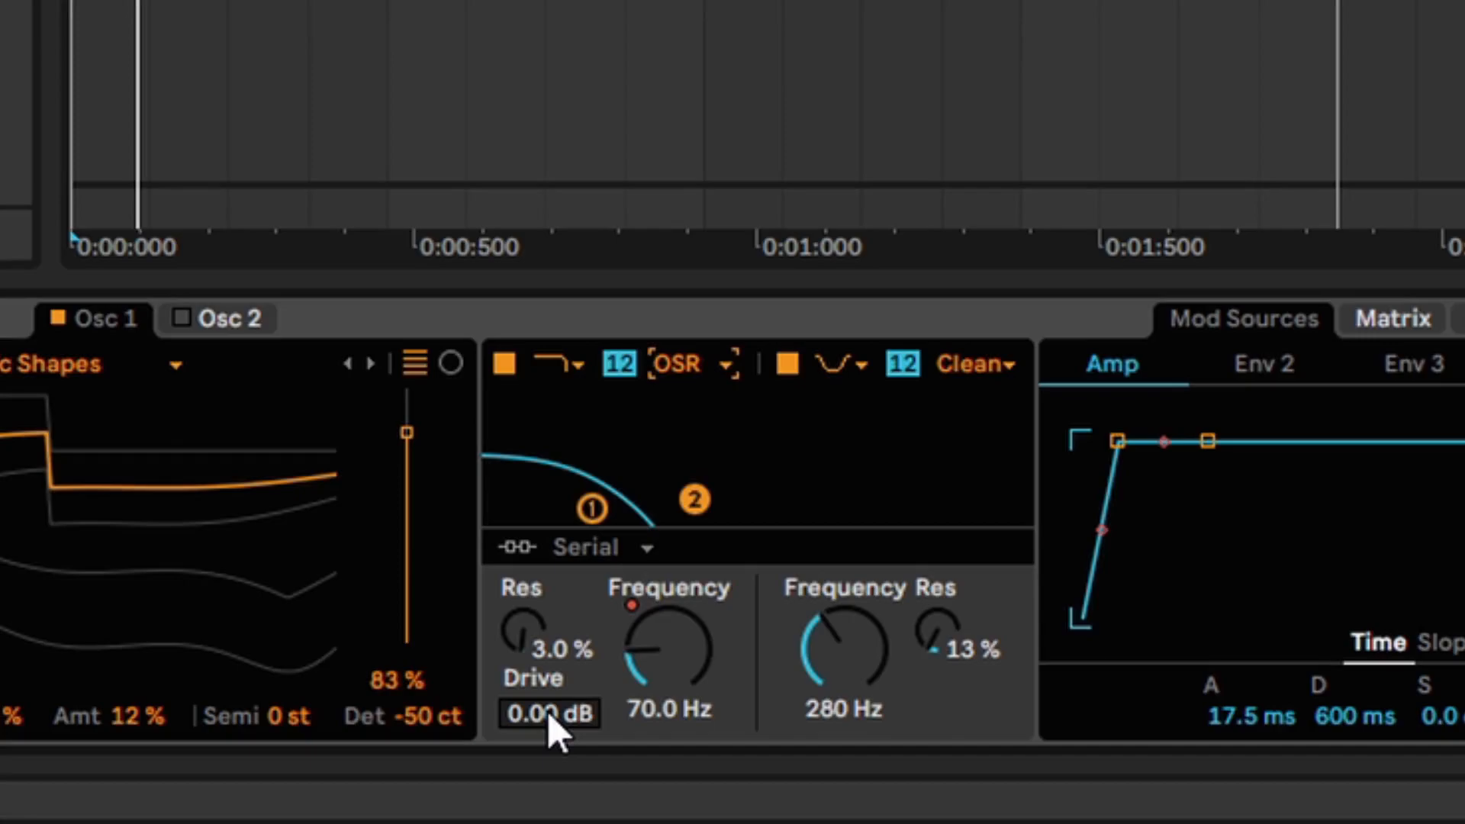
{"action": "left_click_drag", "start_coordinate": [539, 721], "coordinate": [539, 614]}
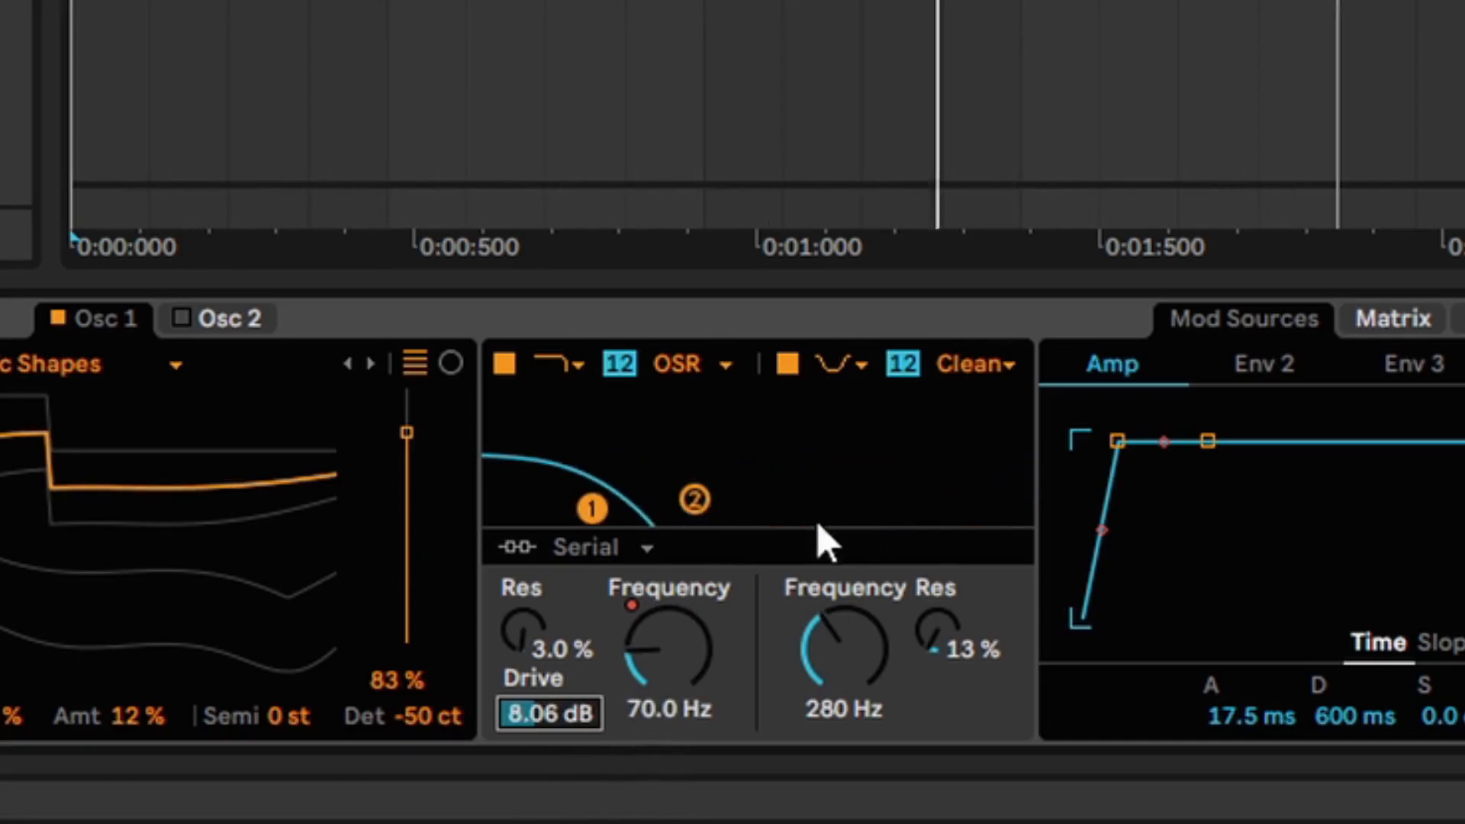
Step: Switch filter 2's circuit type from Clean to OSR and set its drive to 4.50 dB
{"action": "left_click", "coordinate": [845, 374]}
{"action": "left_click", "coordinate": [971, 370]}
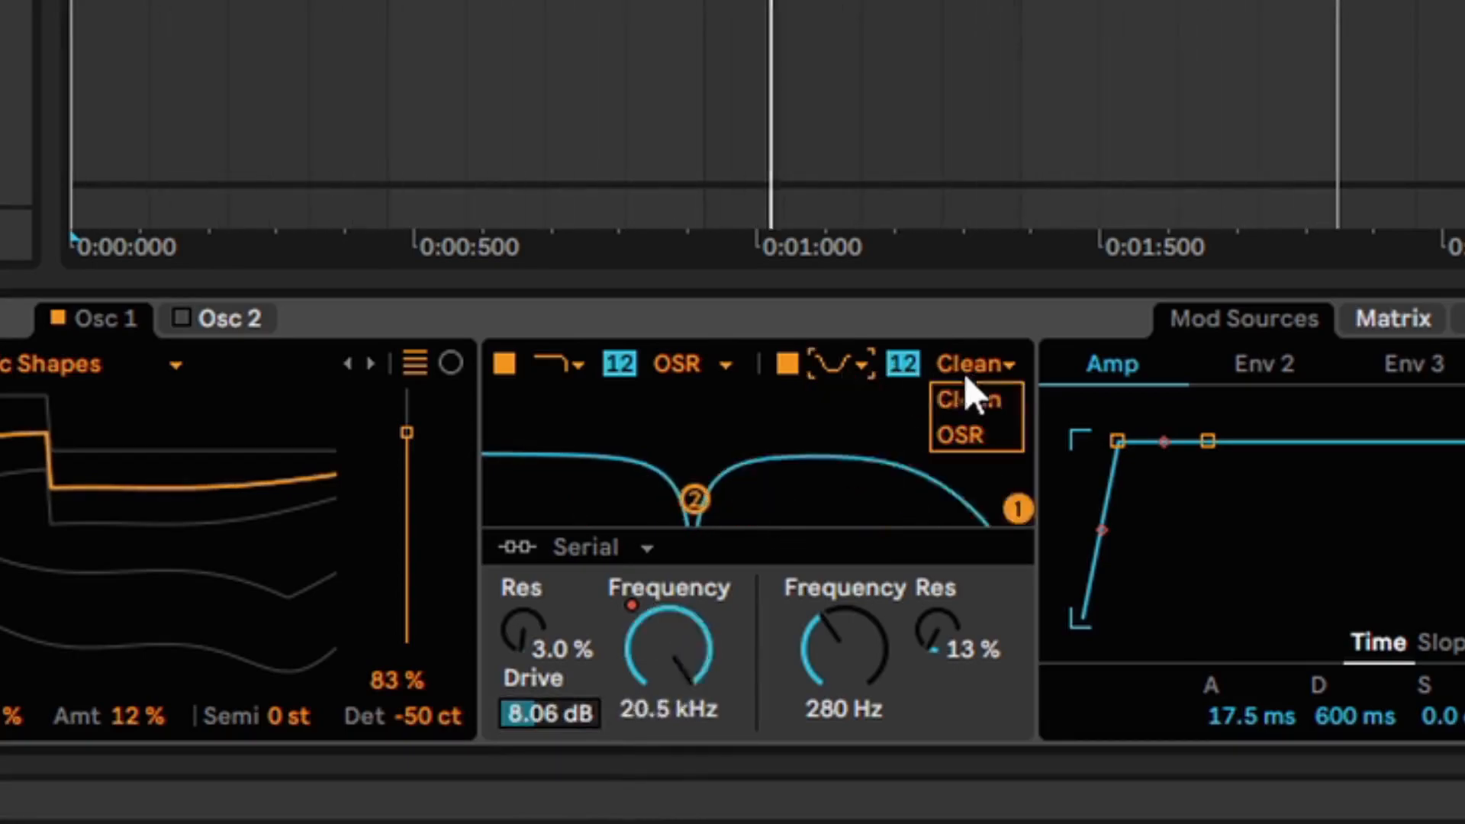
{"action": "left_click", "coordinate": [974, 433]}
{"action": "mouse_move", "coordinate": [951, 720]}
{"action": "left_mouse_down"}
{"action": "mouse_move", "coordinate": [950, 657]}
{"action": "mouse_move", "coordinate": [955, 733]}
{"action": "left_mouse_up"}
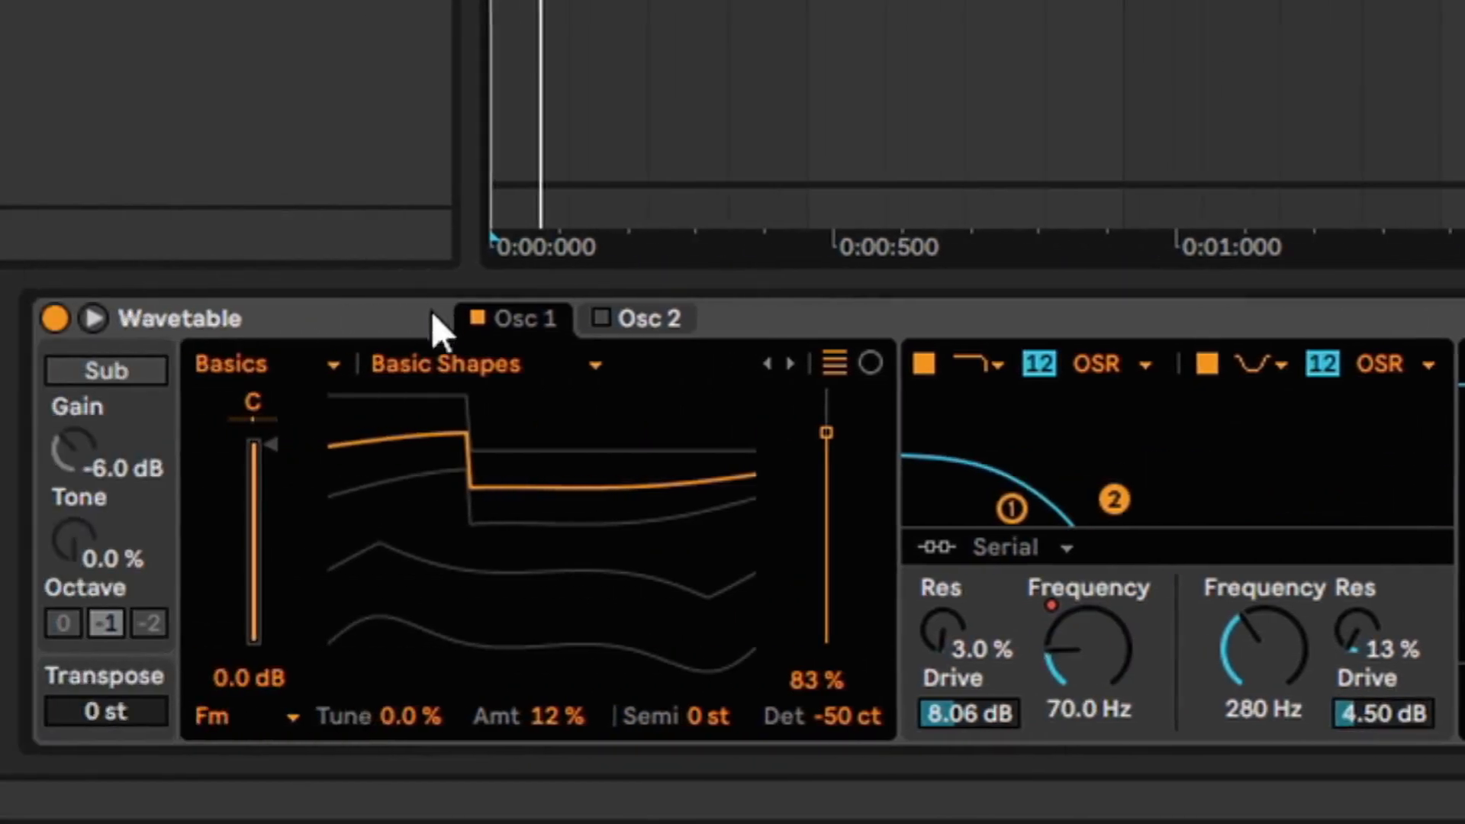
Step: Turn off oscillator 1 and enable oscillator 2 with its settings displayed
{"action": "left_click", "coordinate": [477, 318]}
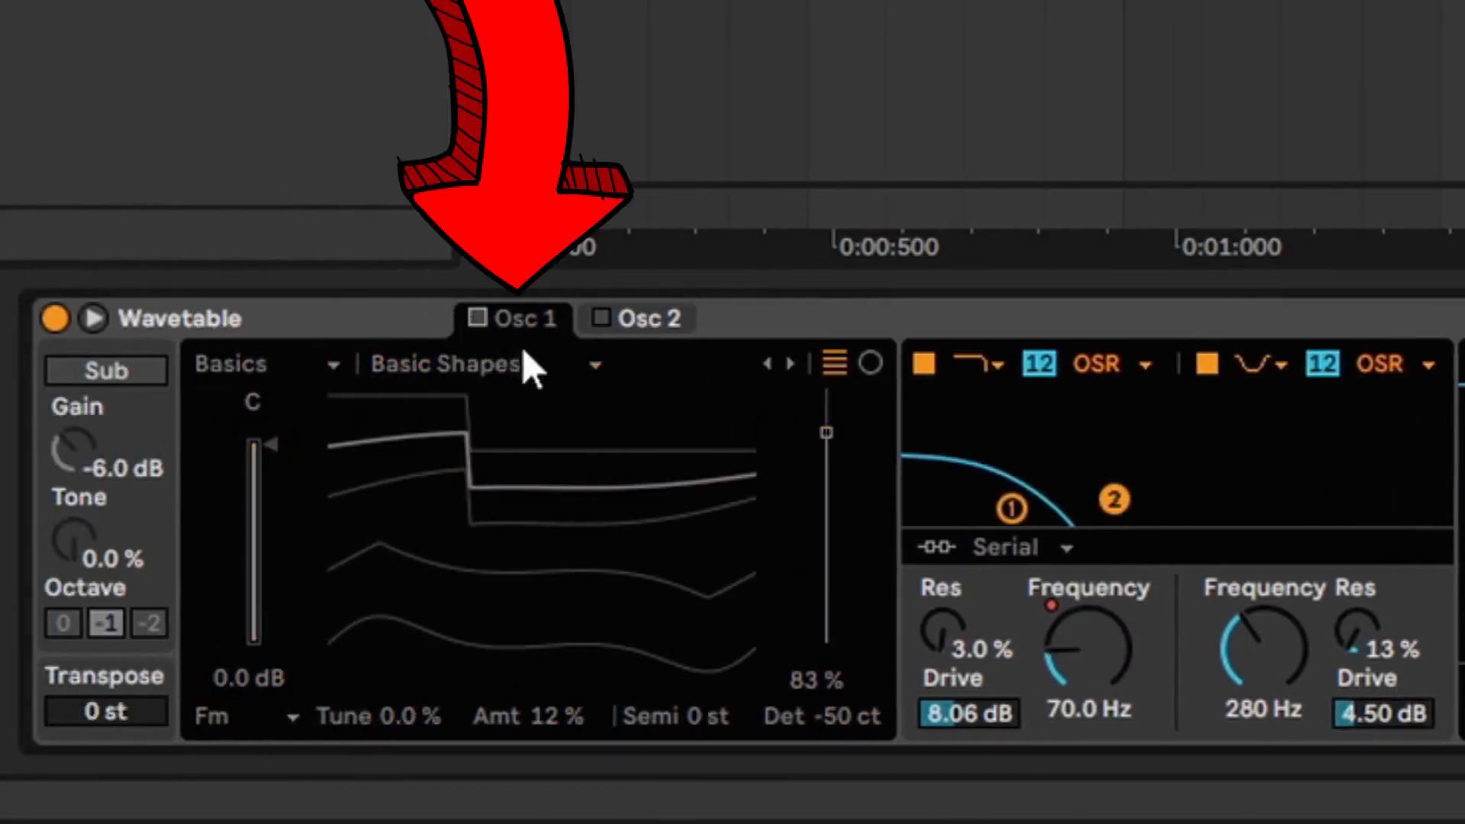
{"action": "left_click", "coordinate": [627, 319]}
{"action": "left_click", "coordinate": [602, 318]}
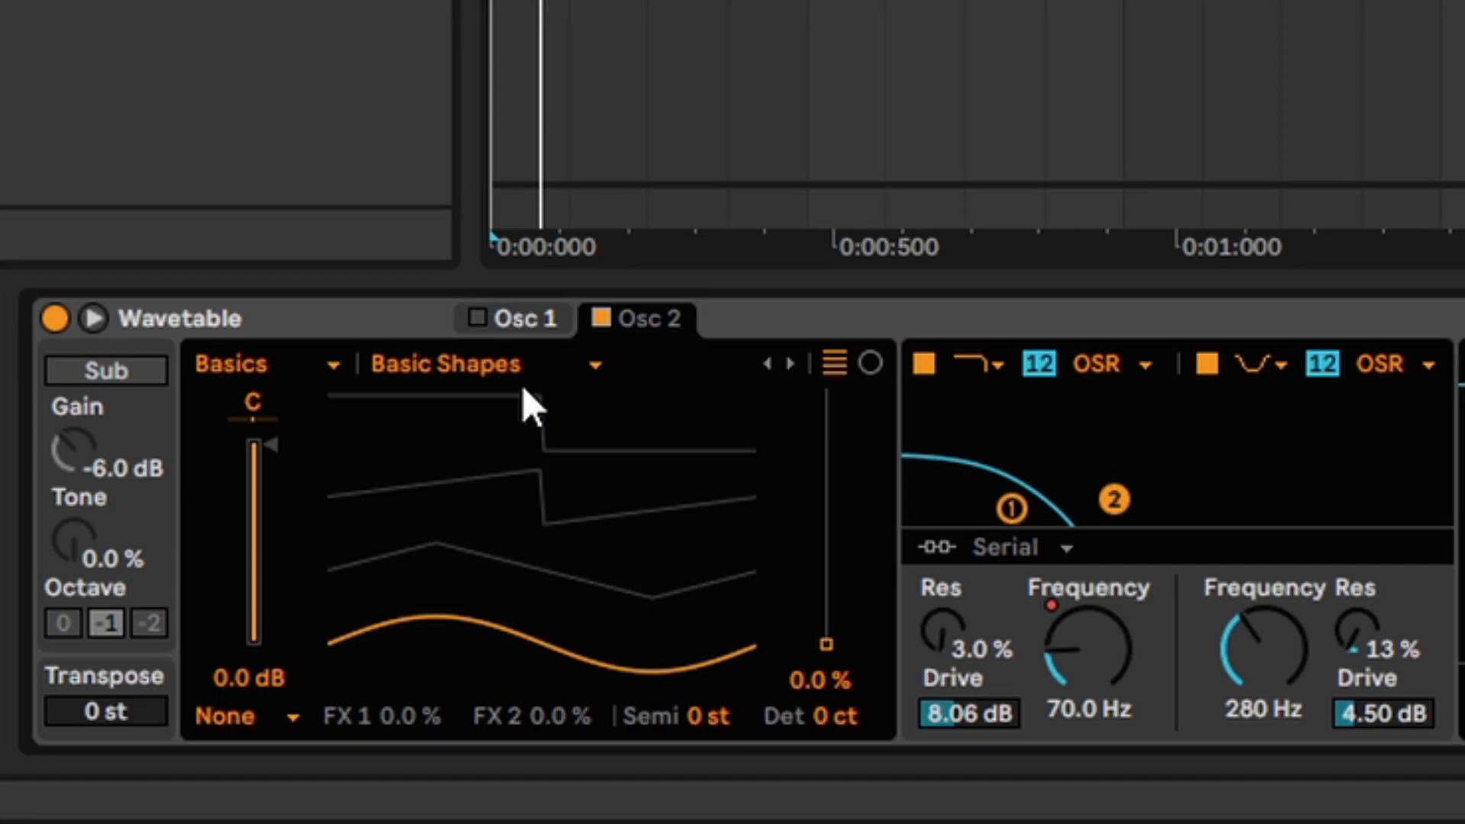
Step: Load the Applause wavetable from the Noise category into oscillator 2
{"action": "left_click", "coordinate": [229, 363]}
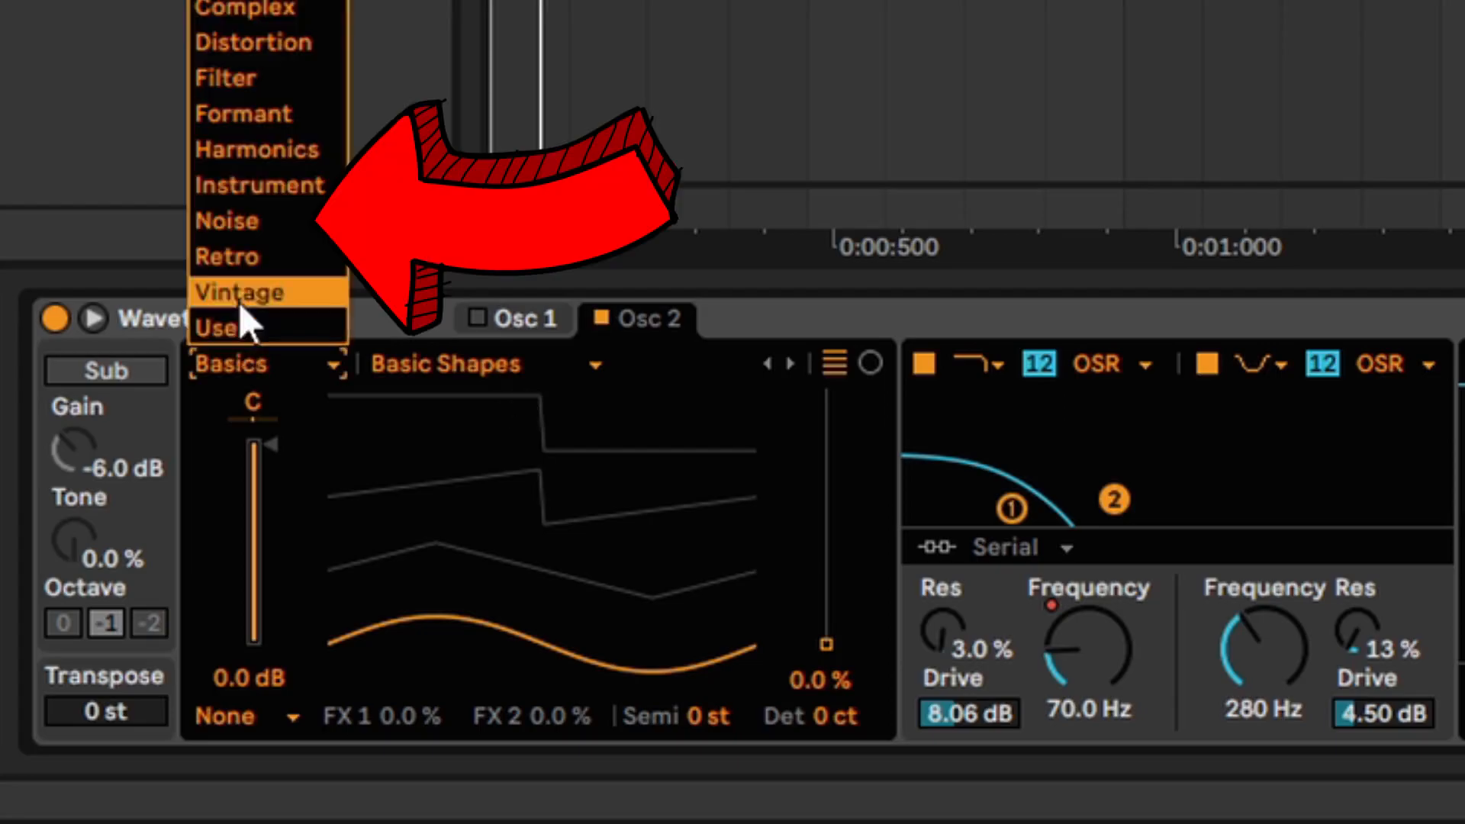
{"action": "left_click", "coordinate": [241, 219]}
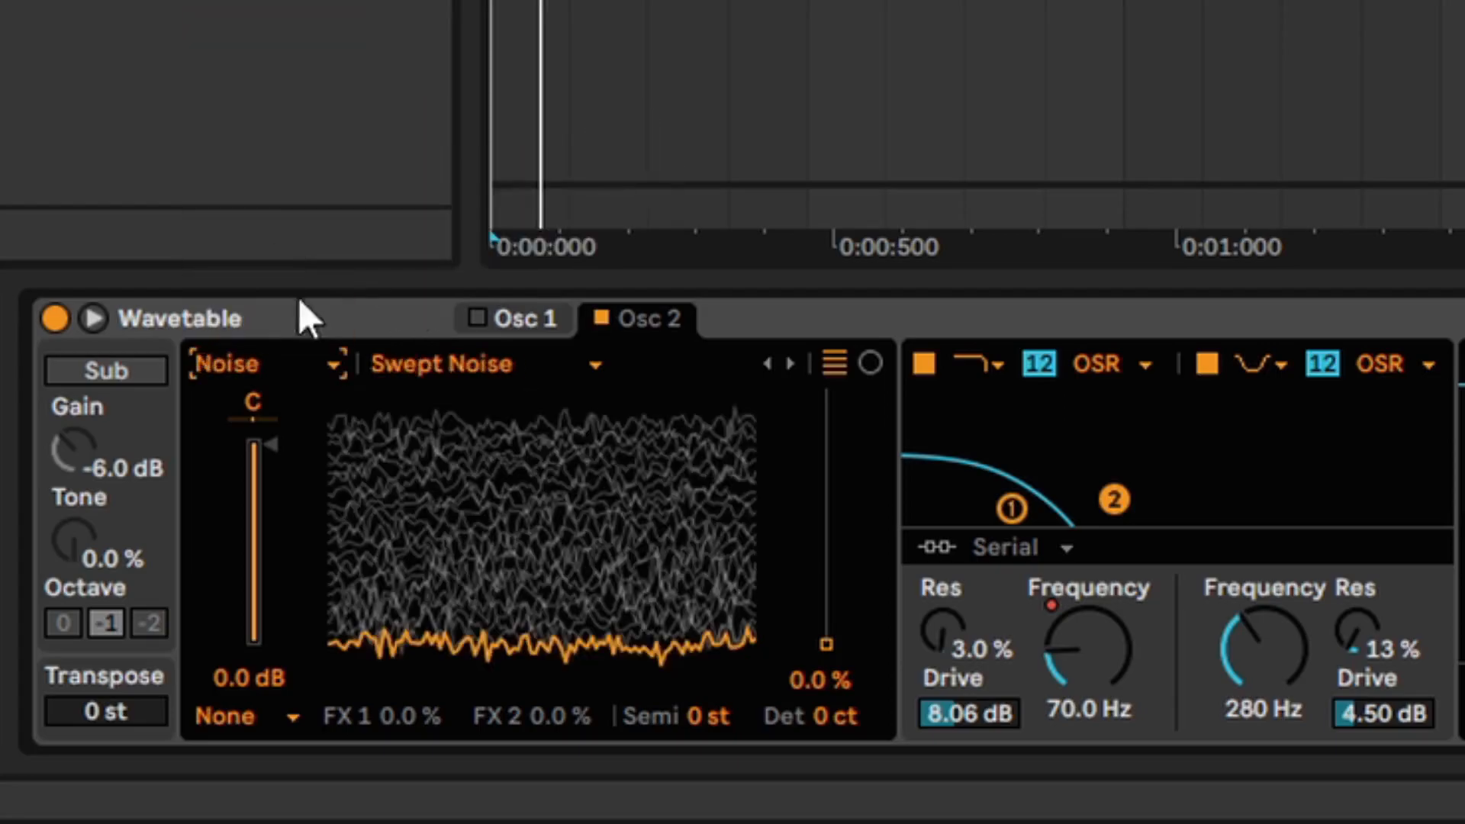
{"action": "left_click", "coordinate": [405, 360]}
{"action": "left_click", "coordinate": [489, 1]}
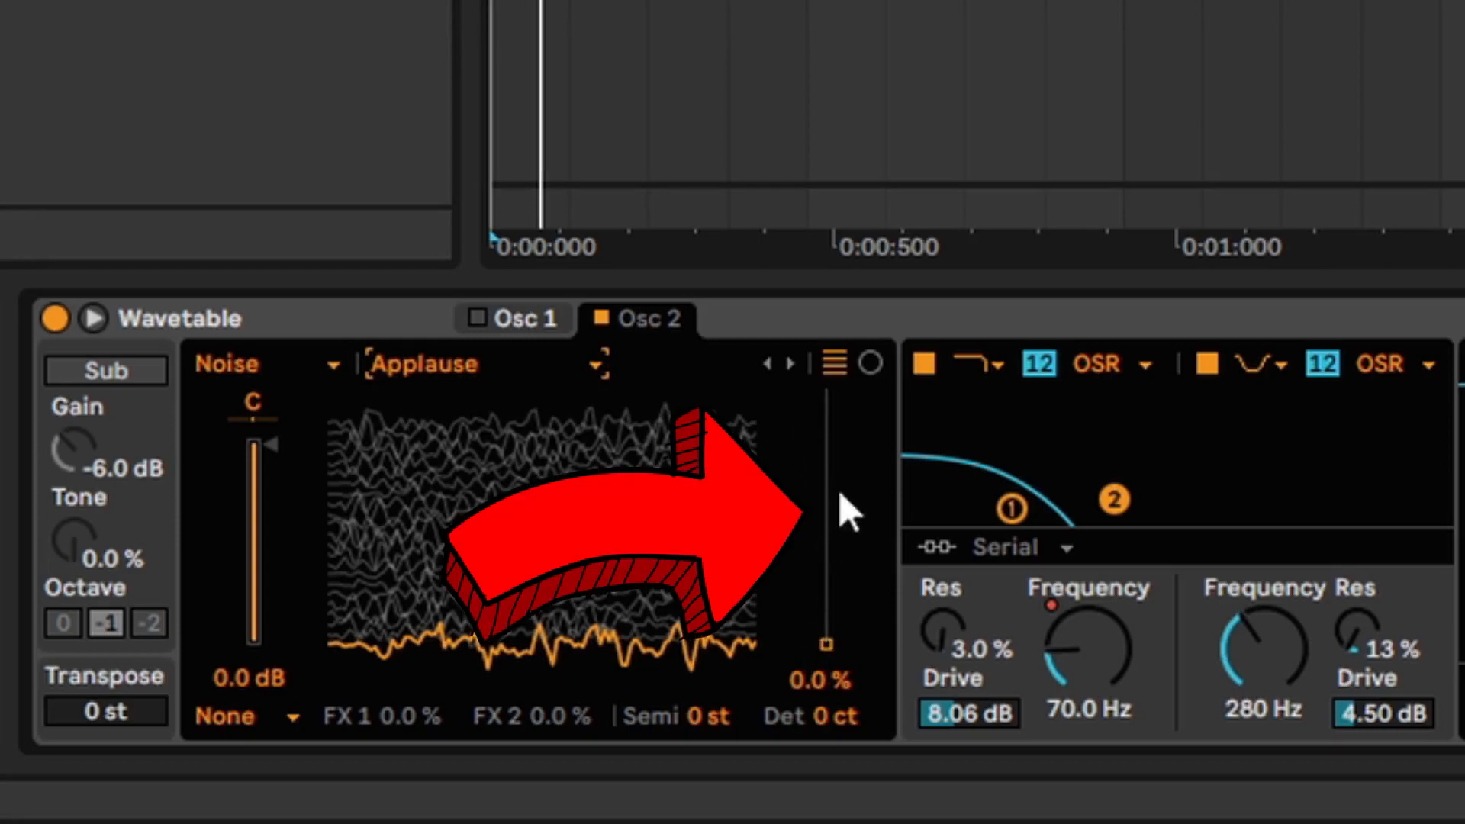
Step: Set oscillator 2's wavetable position to 84 %, its transposition to -12 st and its detune to -50 ct
{"action": "left_click_drag", "start_coordinate": [829, 648], "coordinate": [827, 429]}
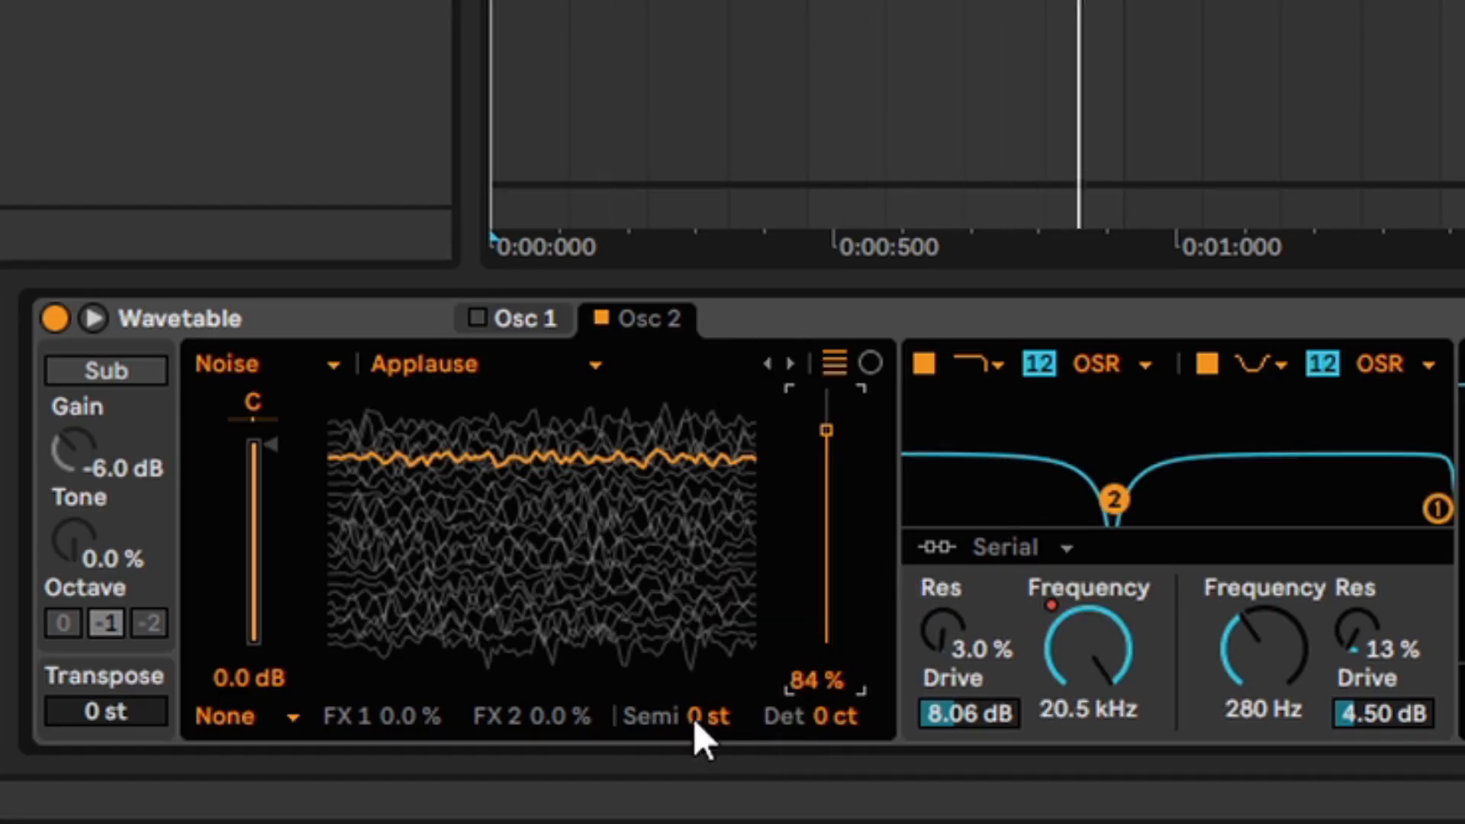
{"action": "mouse_move", "coordinate": [694, 719]}
{"action": "left_mouse_down"}
{"action": "mouse_move", "coordinate": [693, 756]}
{"action": "mouse_move", "coordinate": [722, 751]}
{"action": "mouse_move", "coordinate": [721, 718]}
{"action": "left_mouse_up"}
{"action": "left_click_drag", "start_coordinate": [834, 717], "coordinate": [833, 756]}
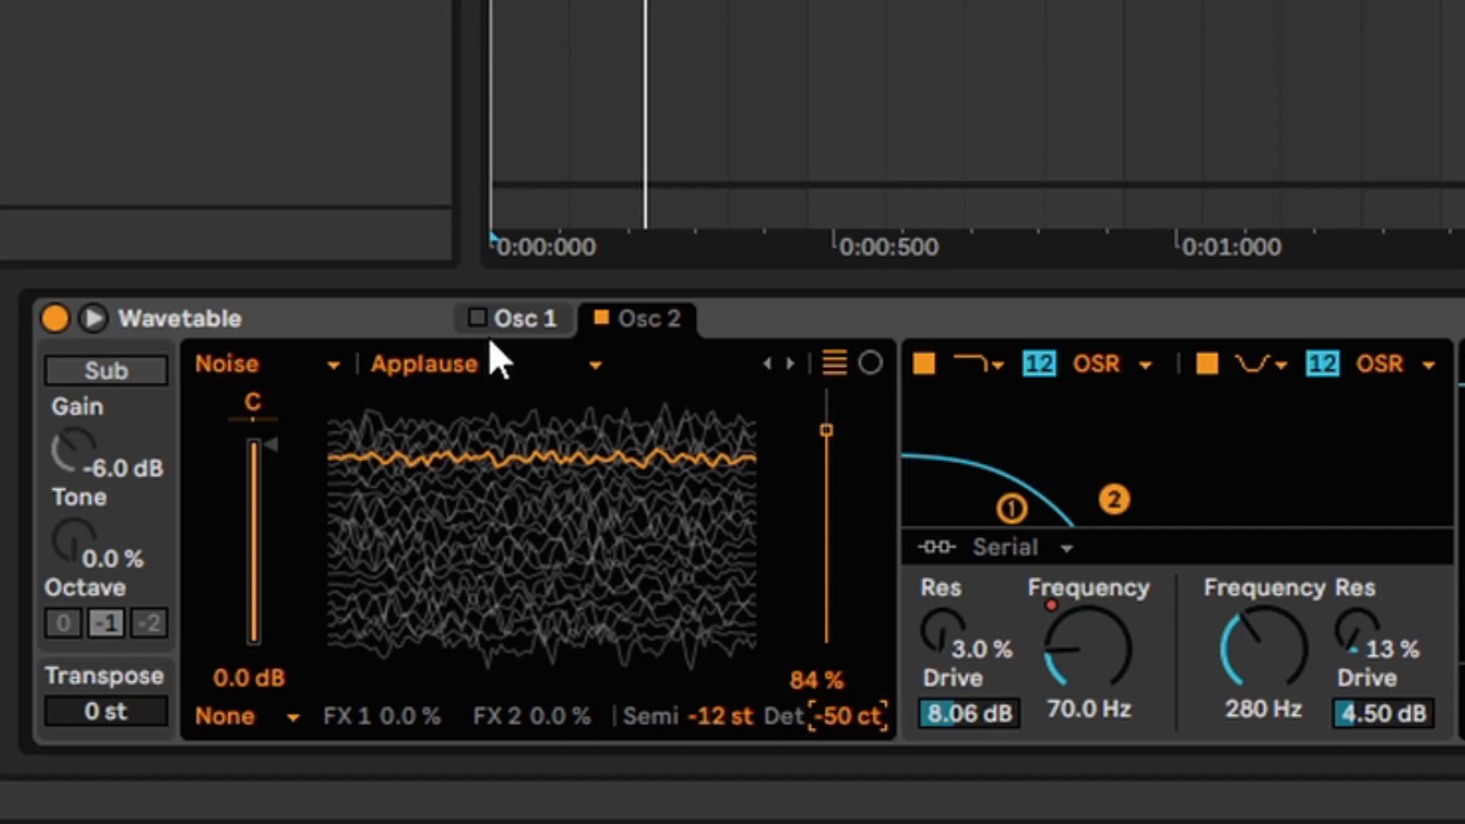
Step: Turn oscillator 1 back on and set oscillator 2's gain to -0.5 dB
{"action": "left_click", "coordinate": [477, 317]}
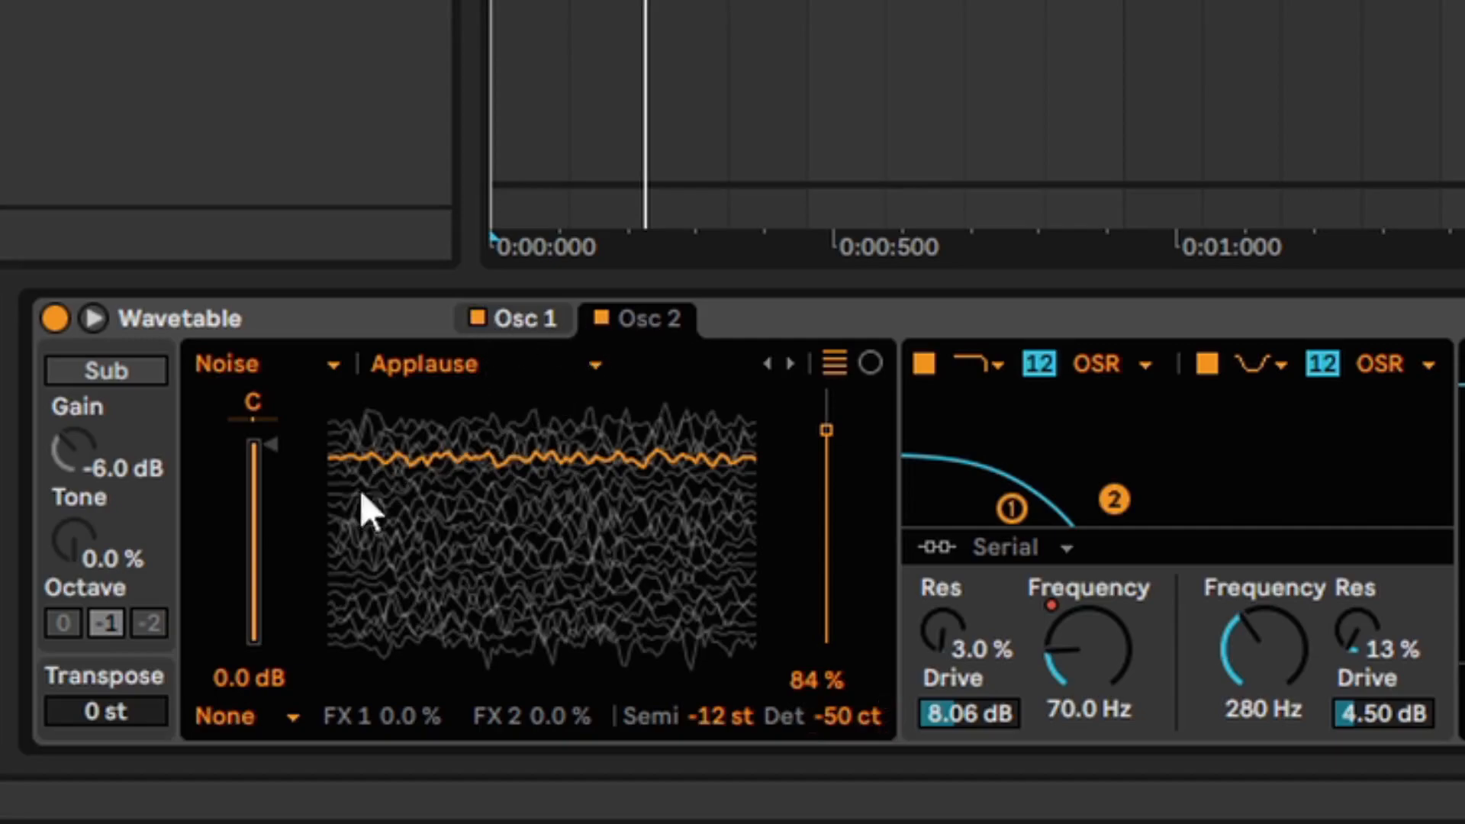
{"action": "left_click", "coordinate": [246, 682]}
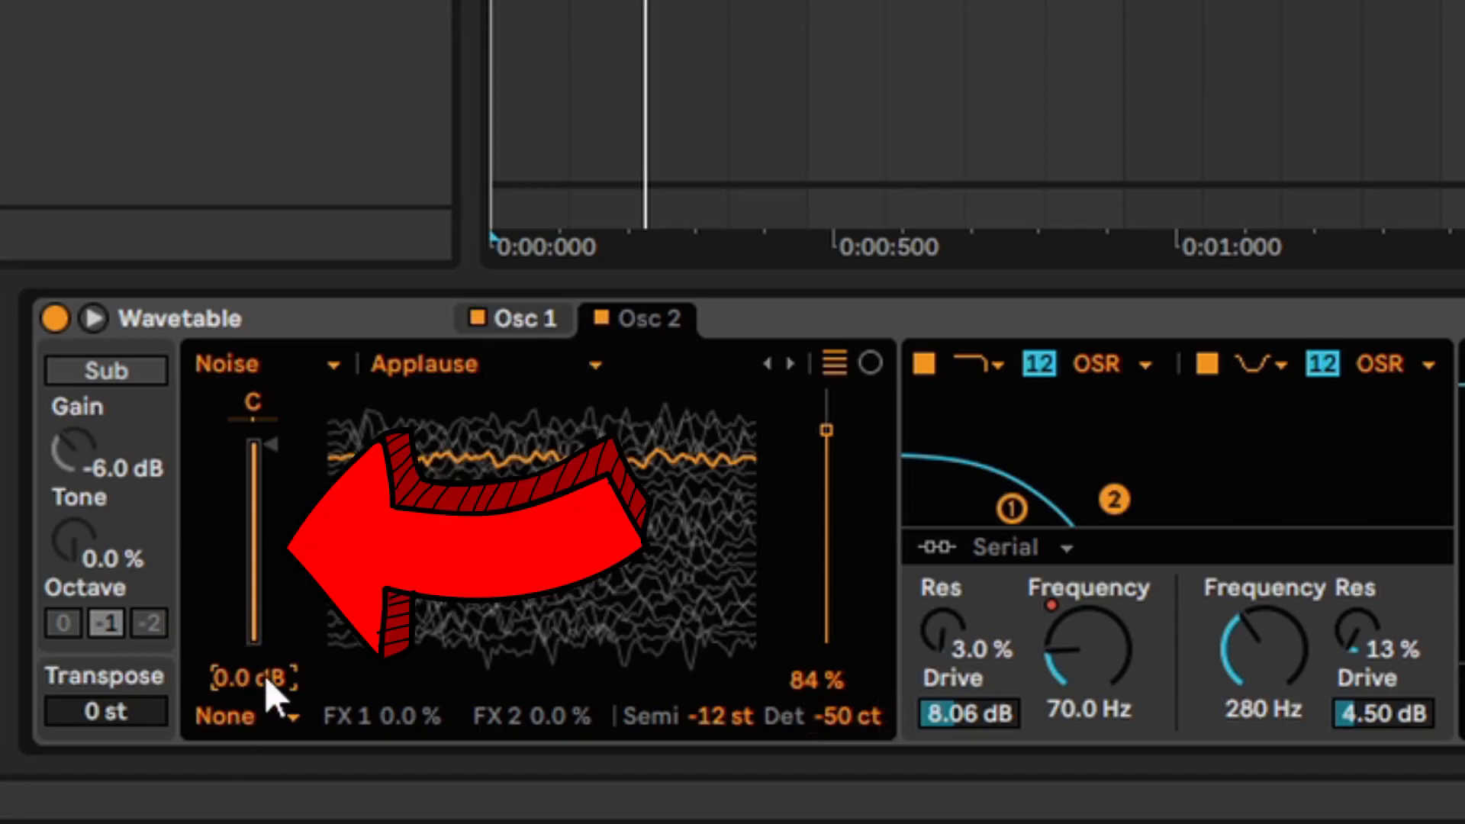
{"action": "type", "text": "-0.5"}
{"action": "key", "text": "Return"}
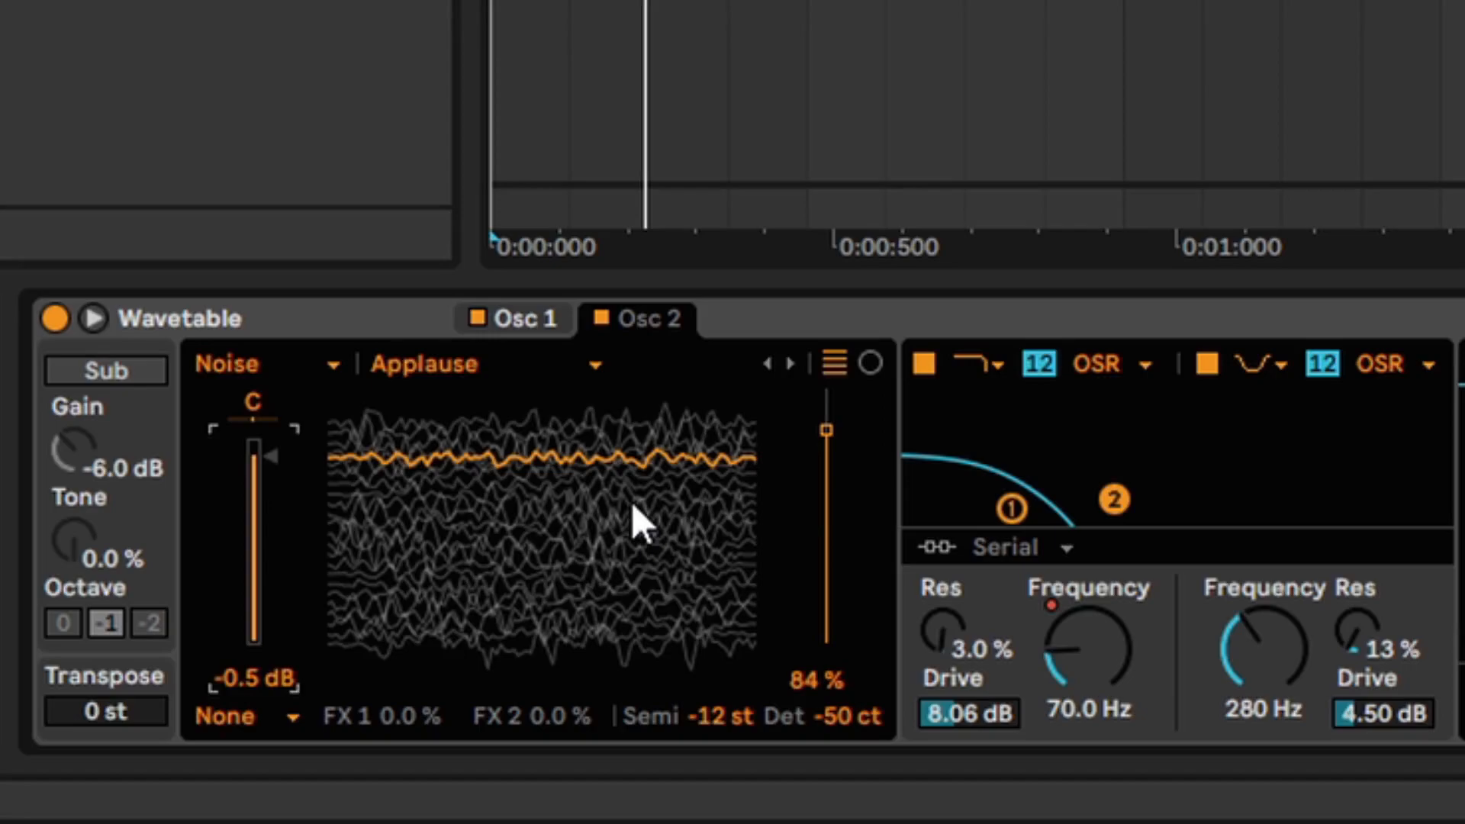
Step: Compare the sound with oscillator 2 switched off and back on
{"action": "left_click", "coordinate": [603, 320]}
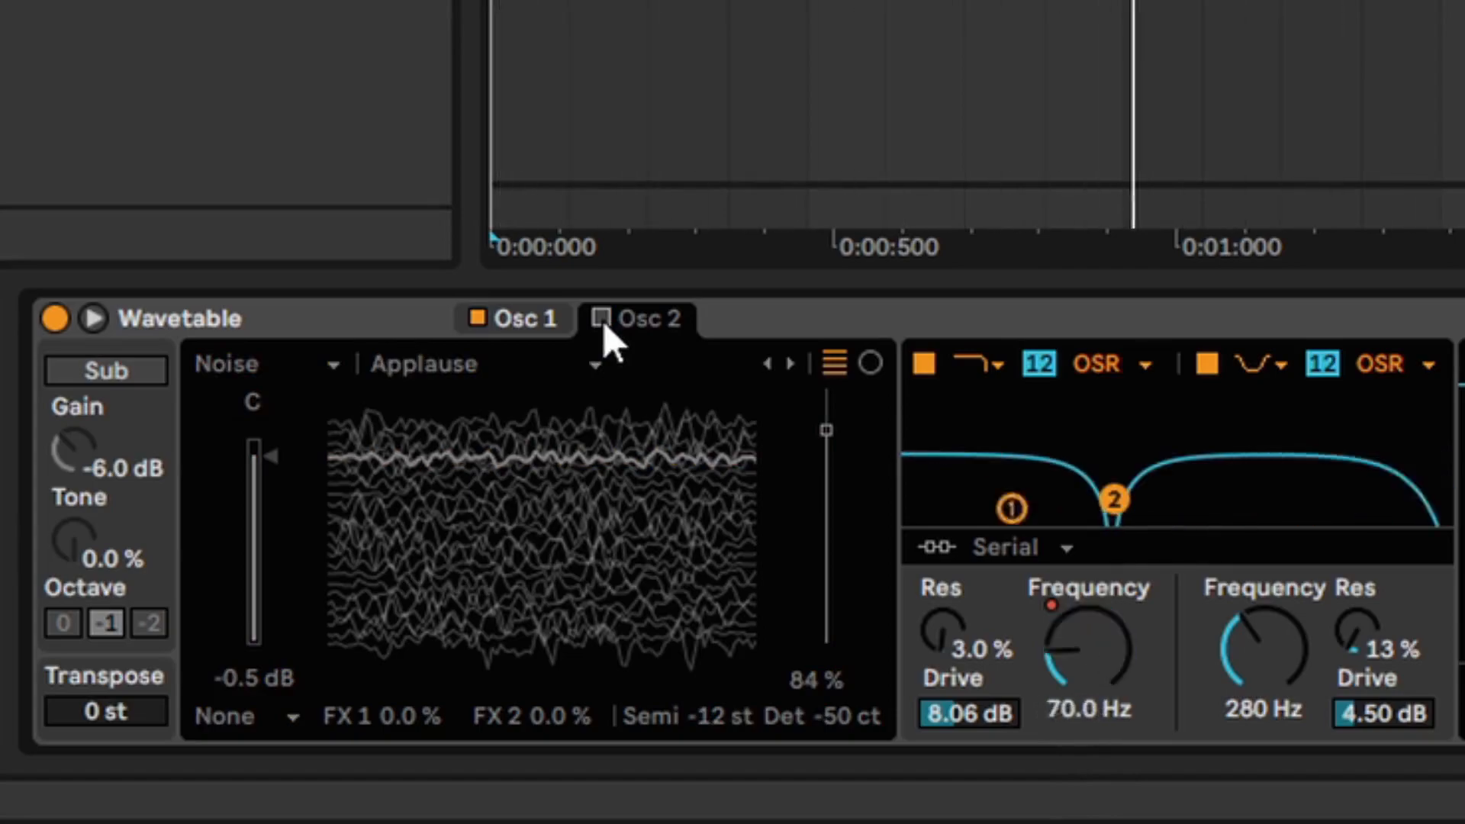
{"action": "left_click", "coordinate": [603, 321]}
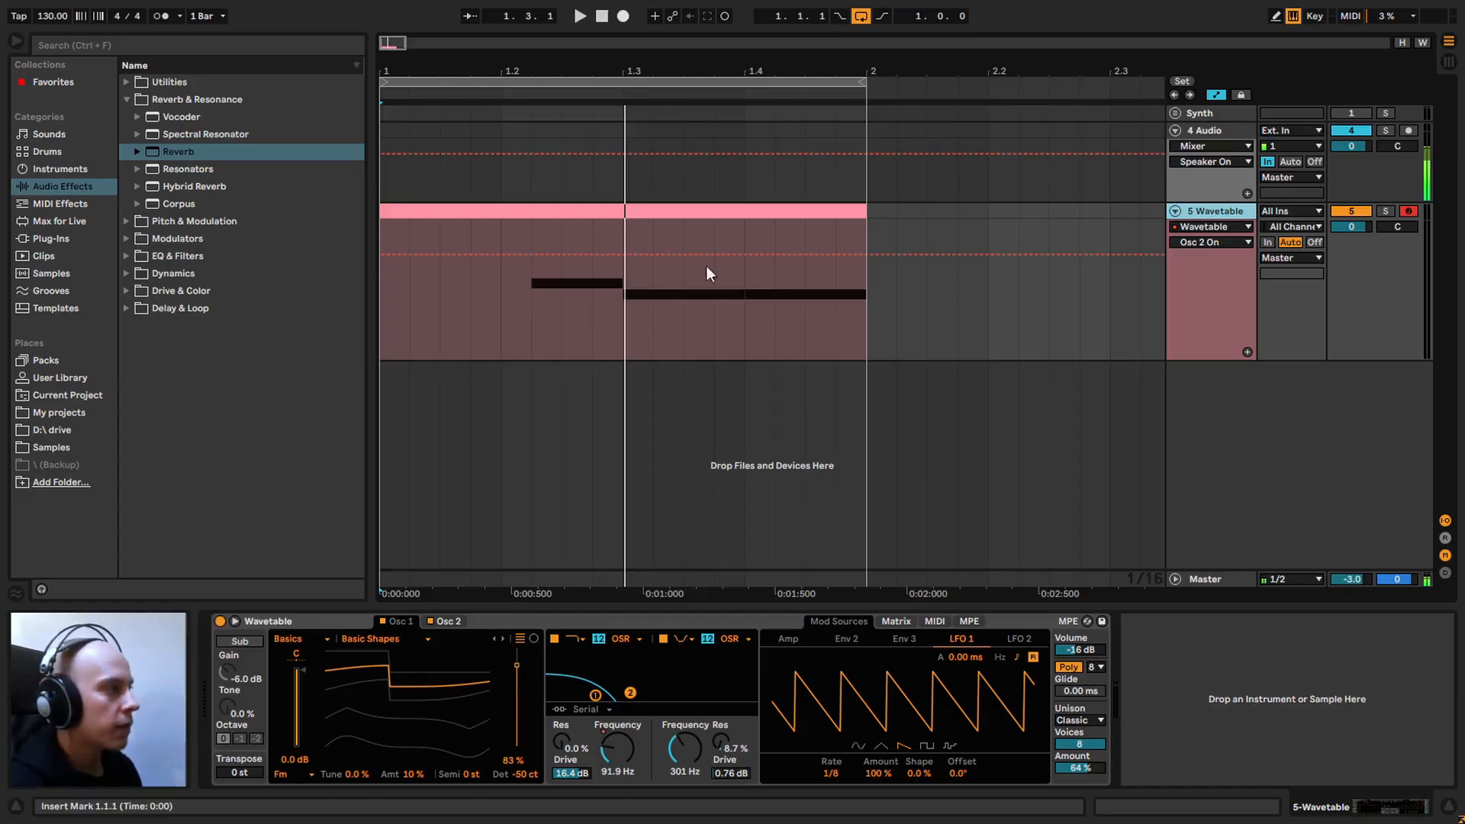
Step: Open the Wavetable track's MIDI clip in the note editor and select all its notes
{"action": "left_click", "coordinate": [664, 213]}
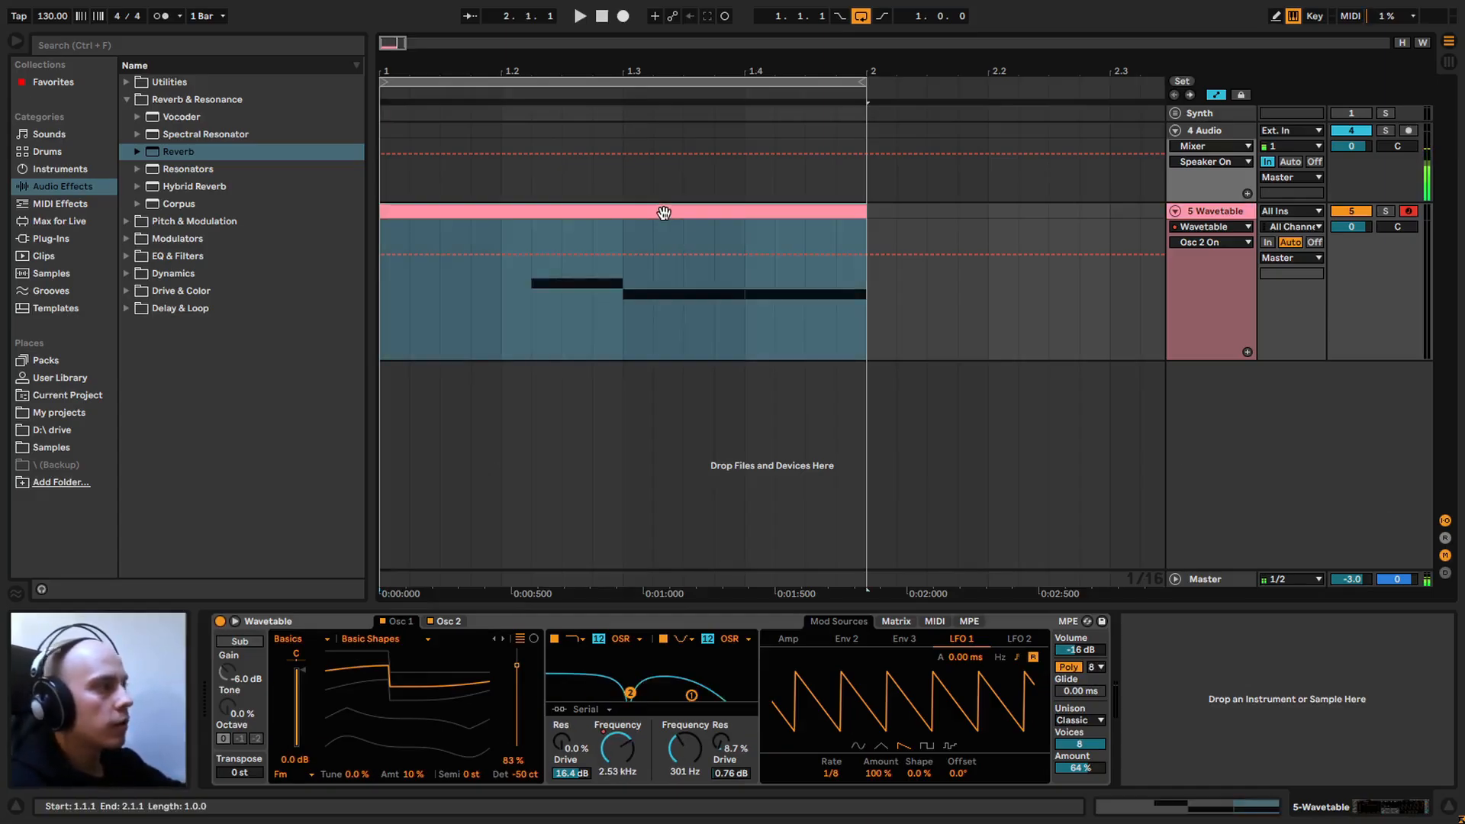
{"action": "double_click", "coordinate": [664, 213]}
{"action": "left_click_drag", "start_coordinate": [832, 440], "coordinate": [786, 174]}
{"action": "scroll", "coordinate": [574, 425], "scroll_direction": "down", "scroll_amount": 1}
{"action": "left_click_drag", "start_coordinate": [900, 473], "coordinate": [1457, 320]}
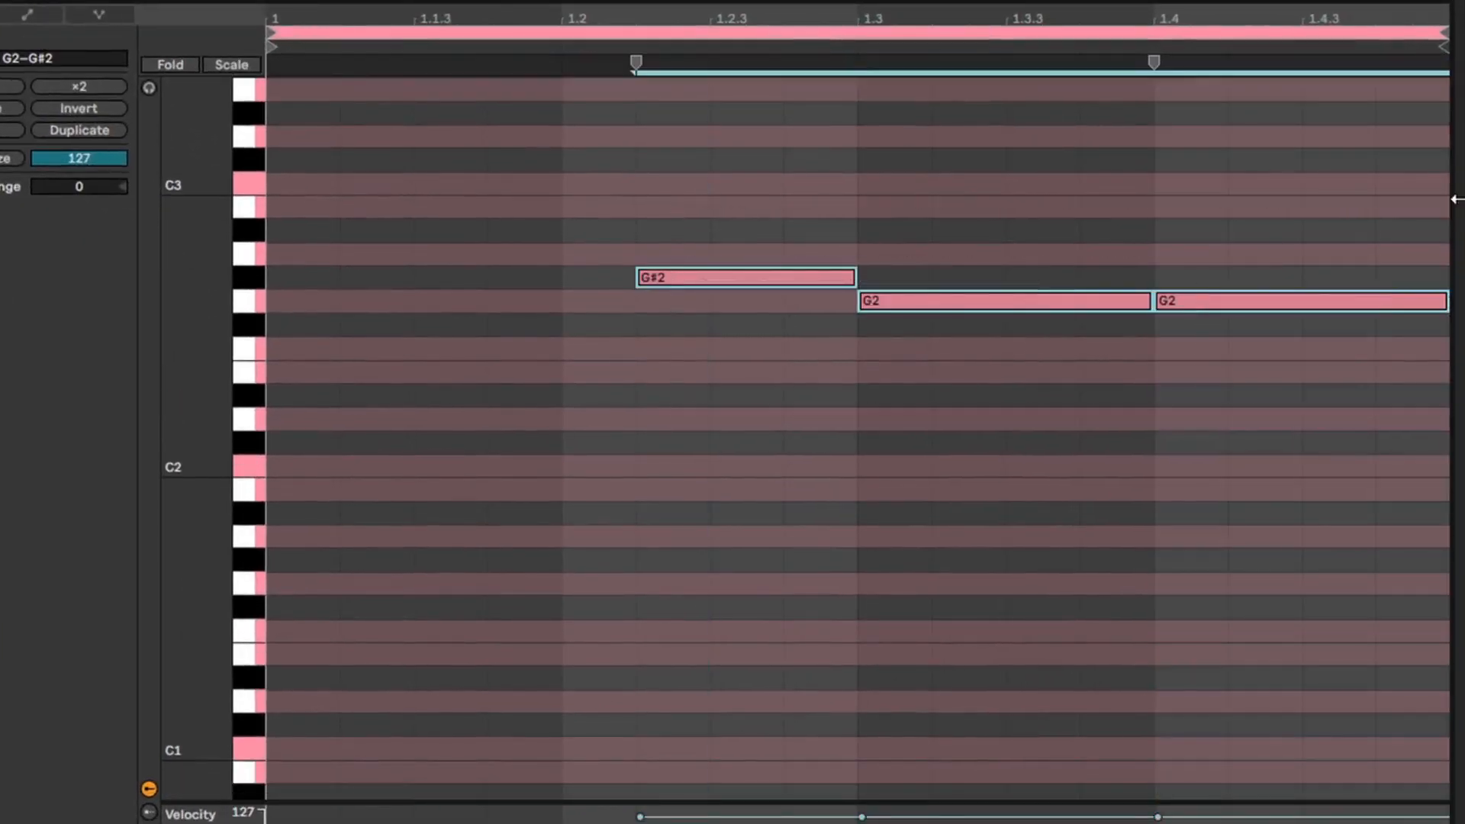
Step: Shift the selected notes down an octave and back up, and add a copy of them one octave lower
{"action": "key", "text": "shift+Down"}
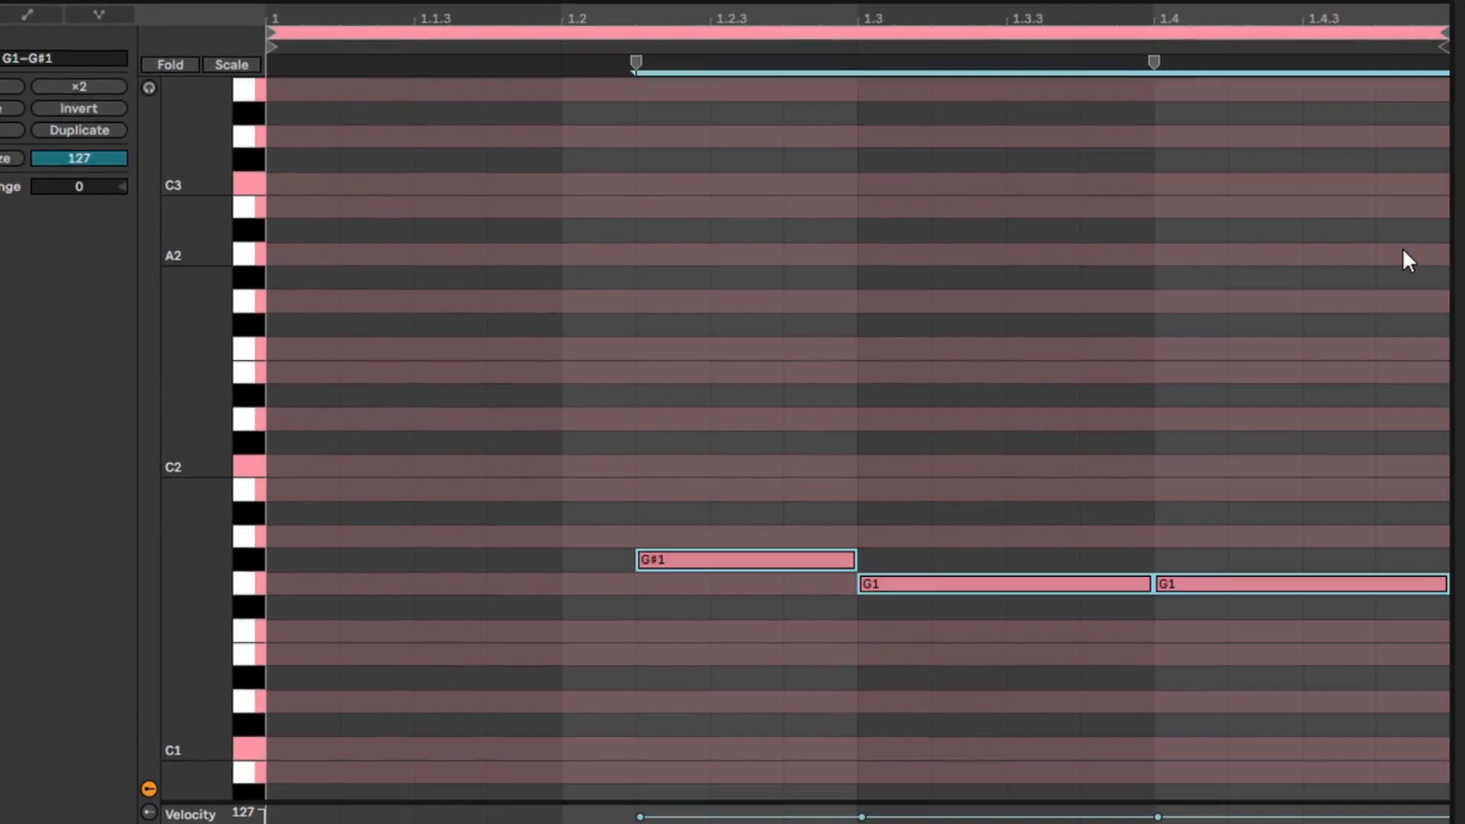
{"action": "key", "text": "shift+Up"}
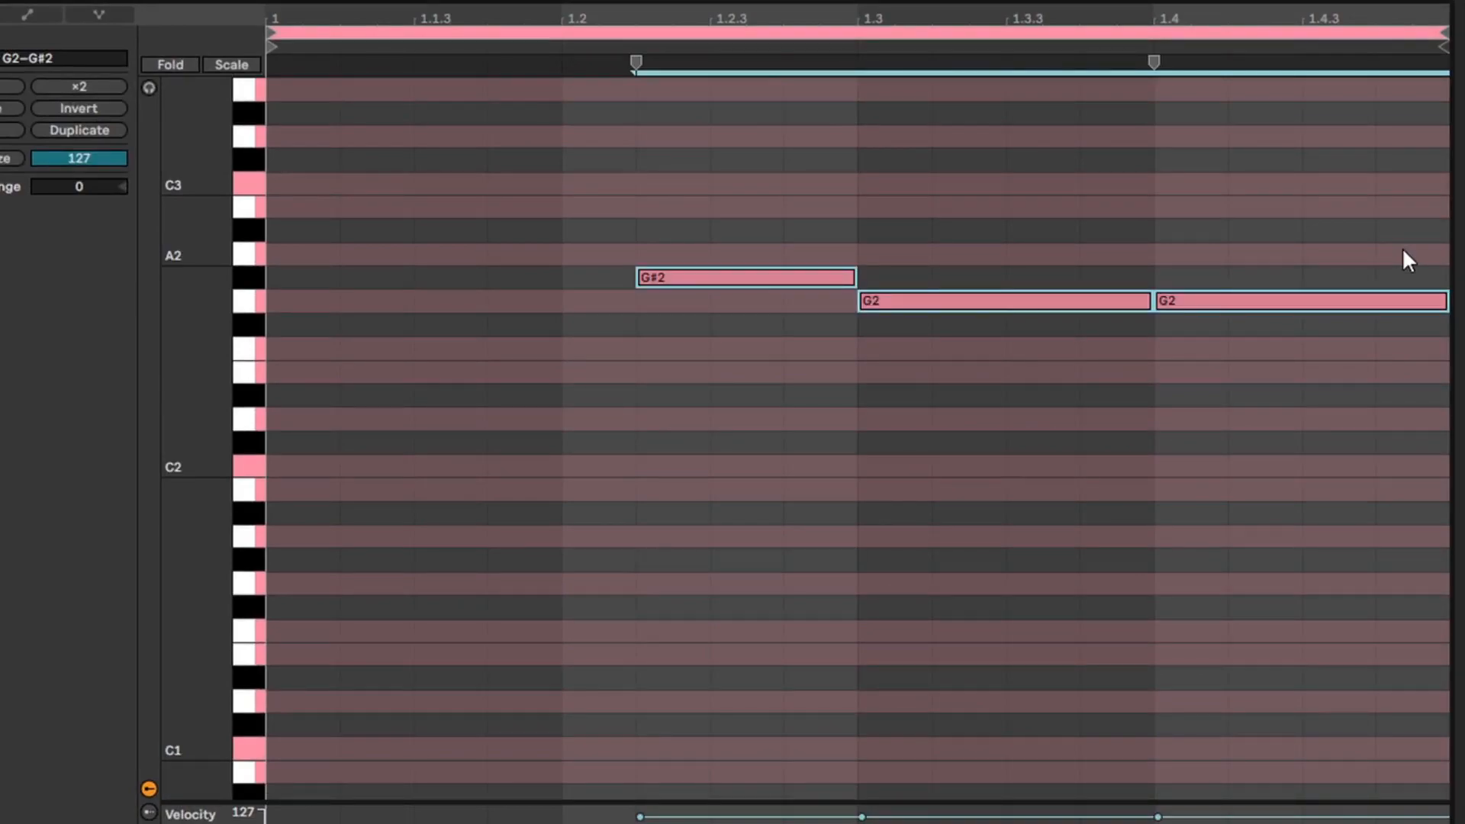
{"action": "key", "text": "alt+shift+Down"}
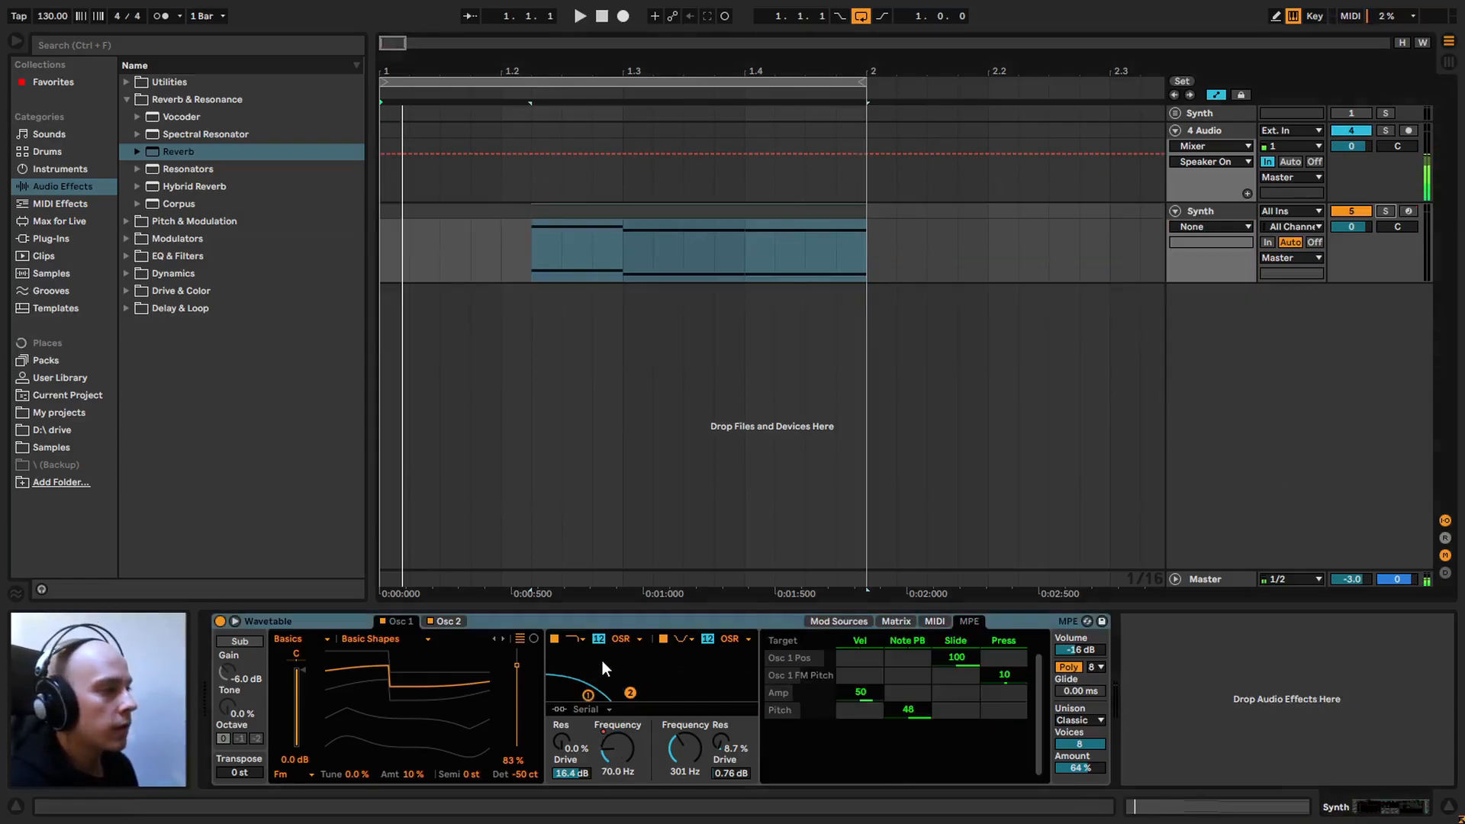
Step: Display oscillator 2's settings and play back the loop to hear the octave-layered notes
{"action": "left_click", "coordinate": [447, 621]}
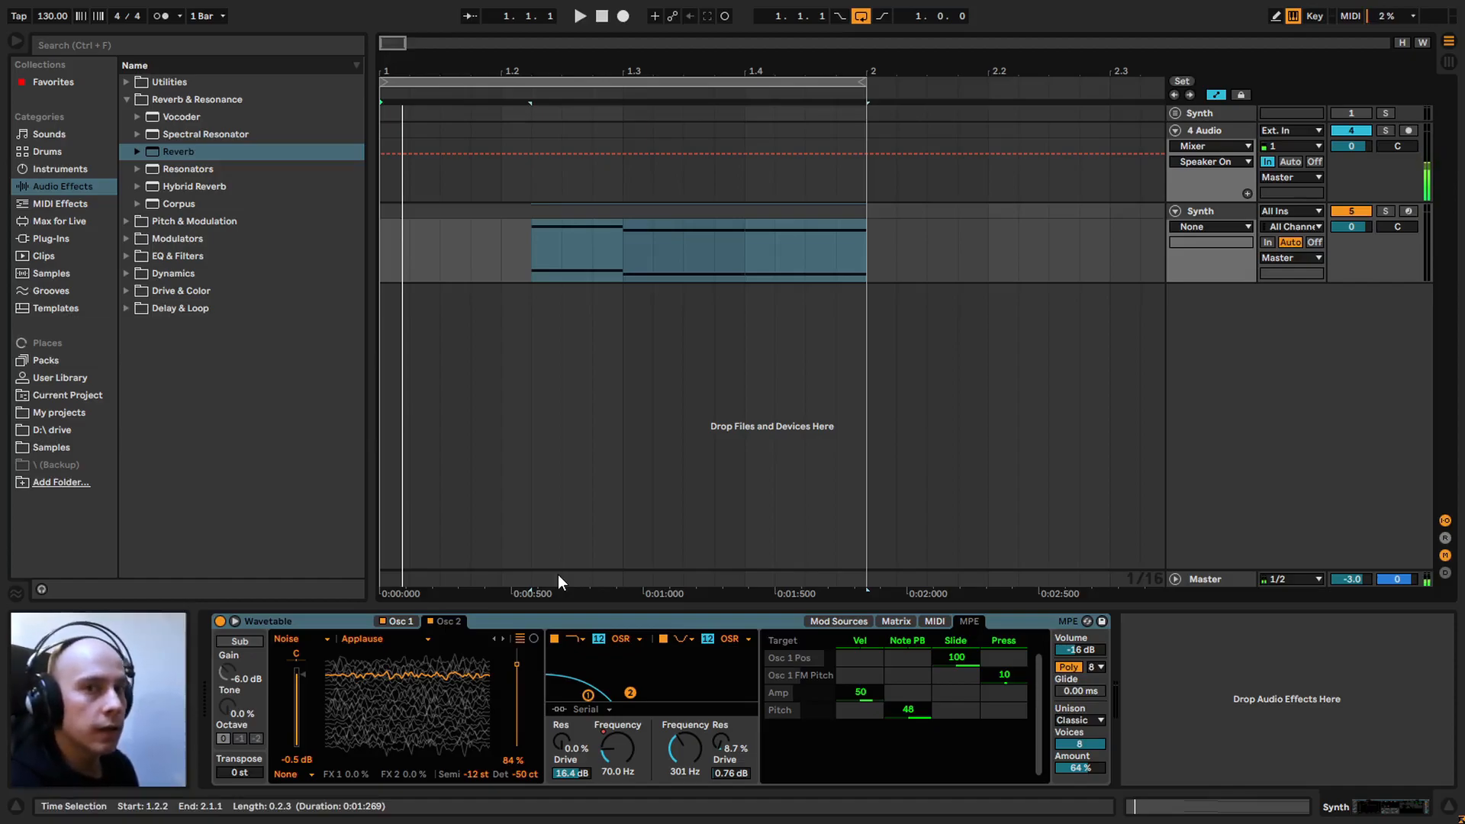
{"action": "key", "text": "space"}
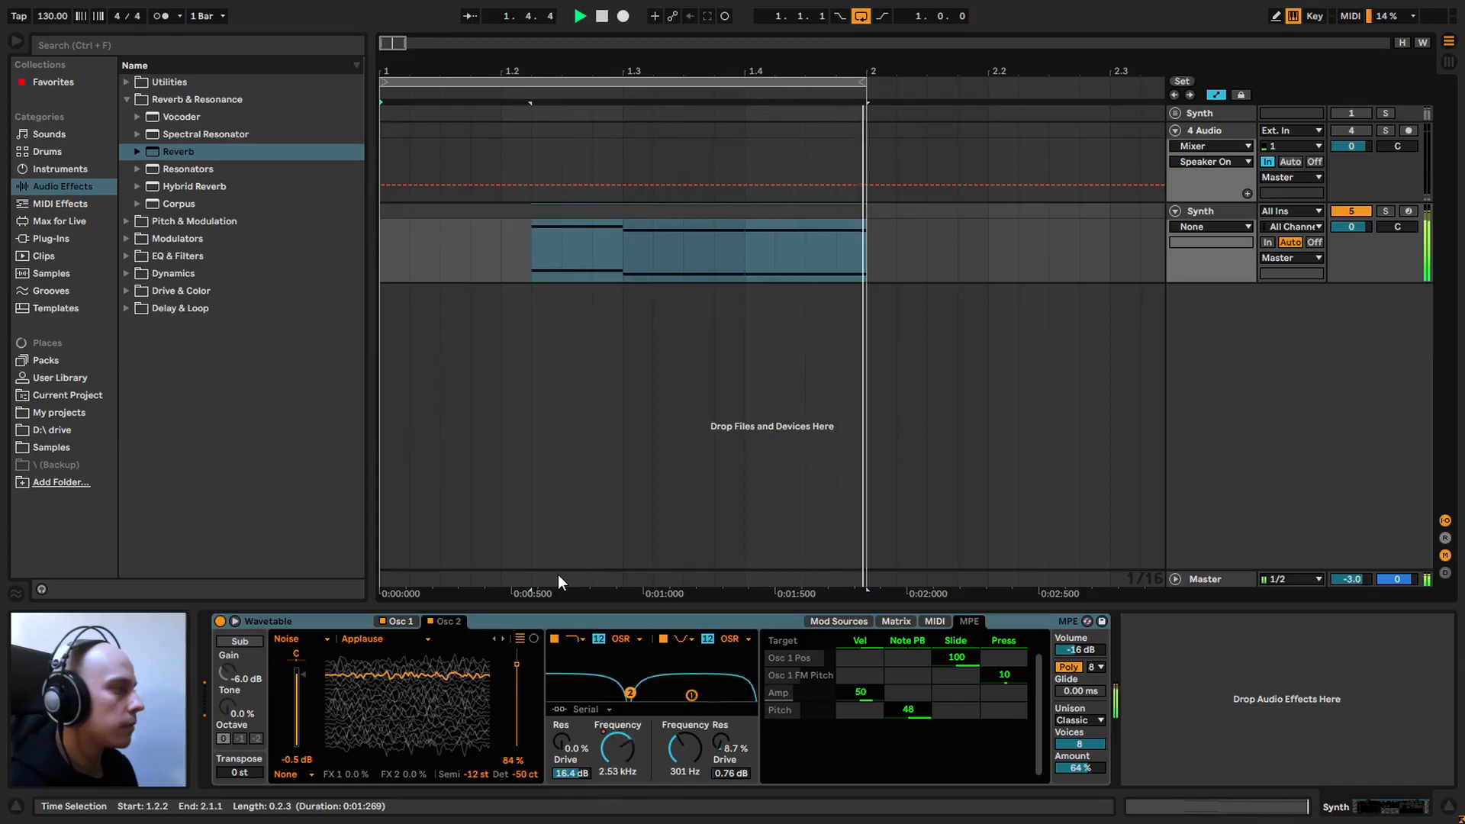
{"action": "key", "text": "space"}
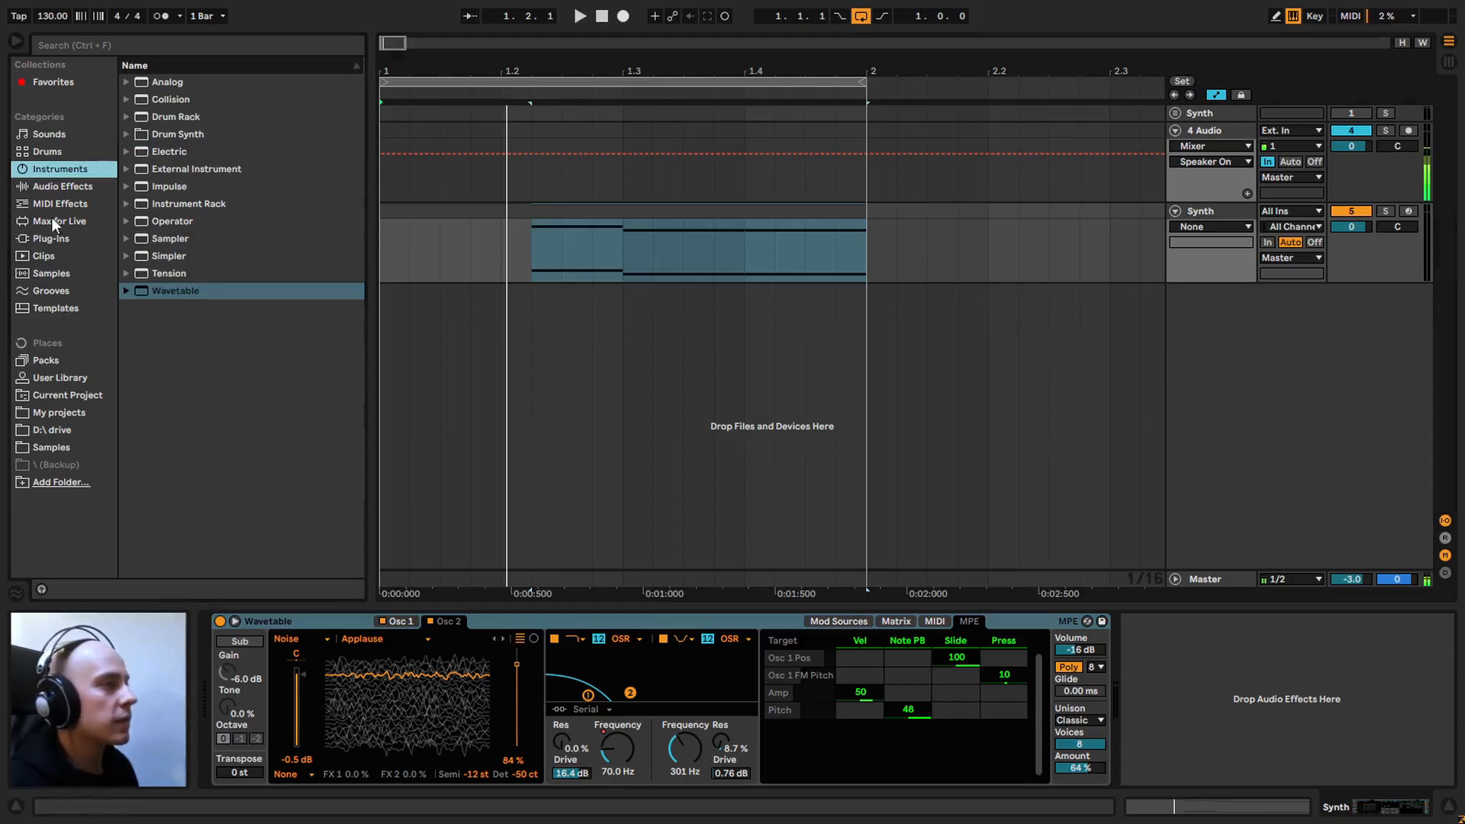
Step: Add EQ Eight after Wavetable on the synth track and disable its bands 2 and 4
{"action": "left_click", "coordinate": [51, 192]}
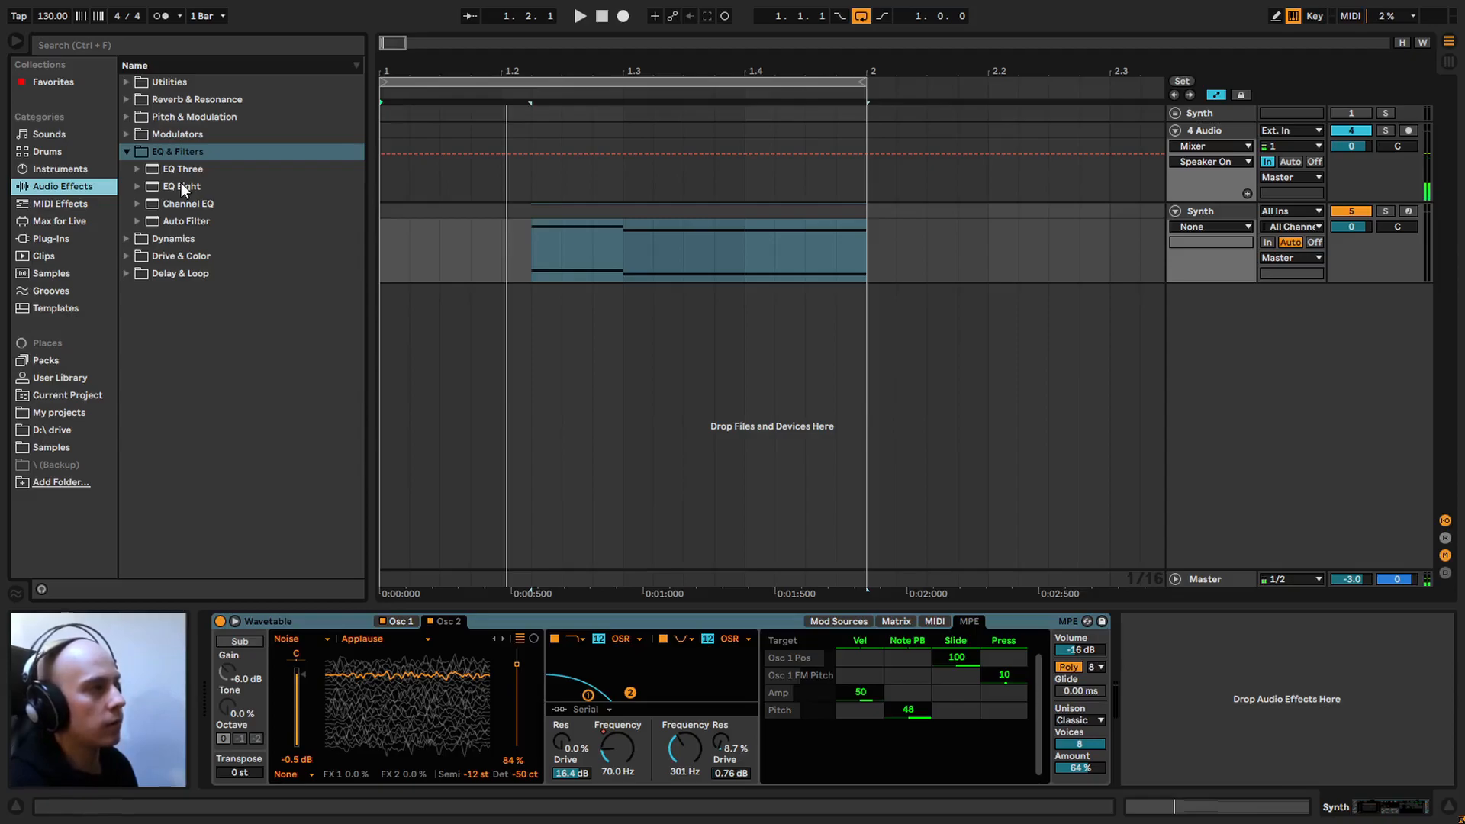
{"action": "left_click_drag", "start_coordinate": [174, 185], "coordinate": [1376, 717]}
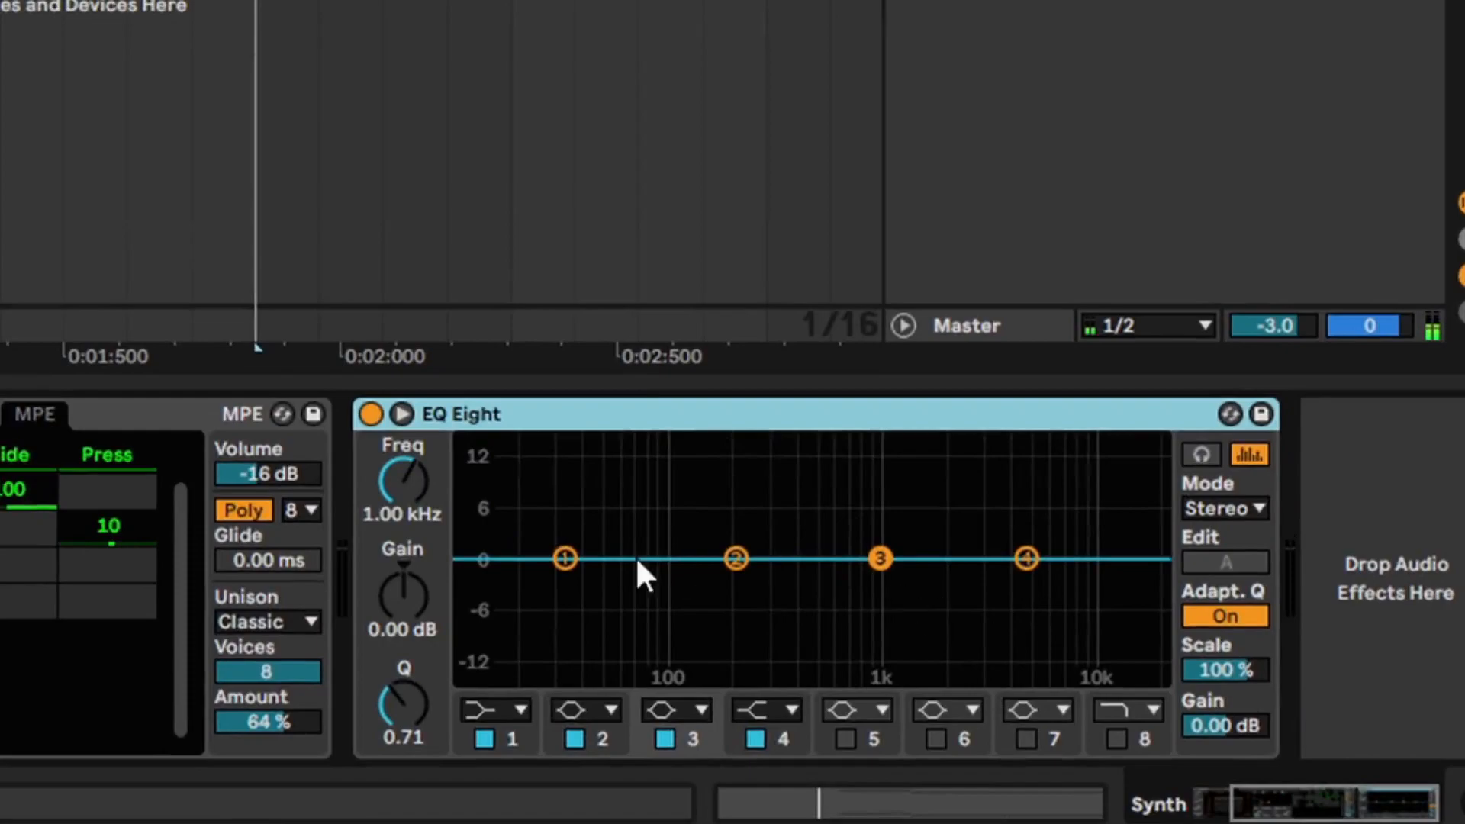
{"action": "left_click", "coordinate": [575, 738]}
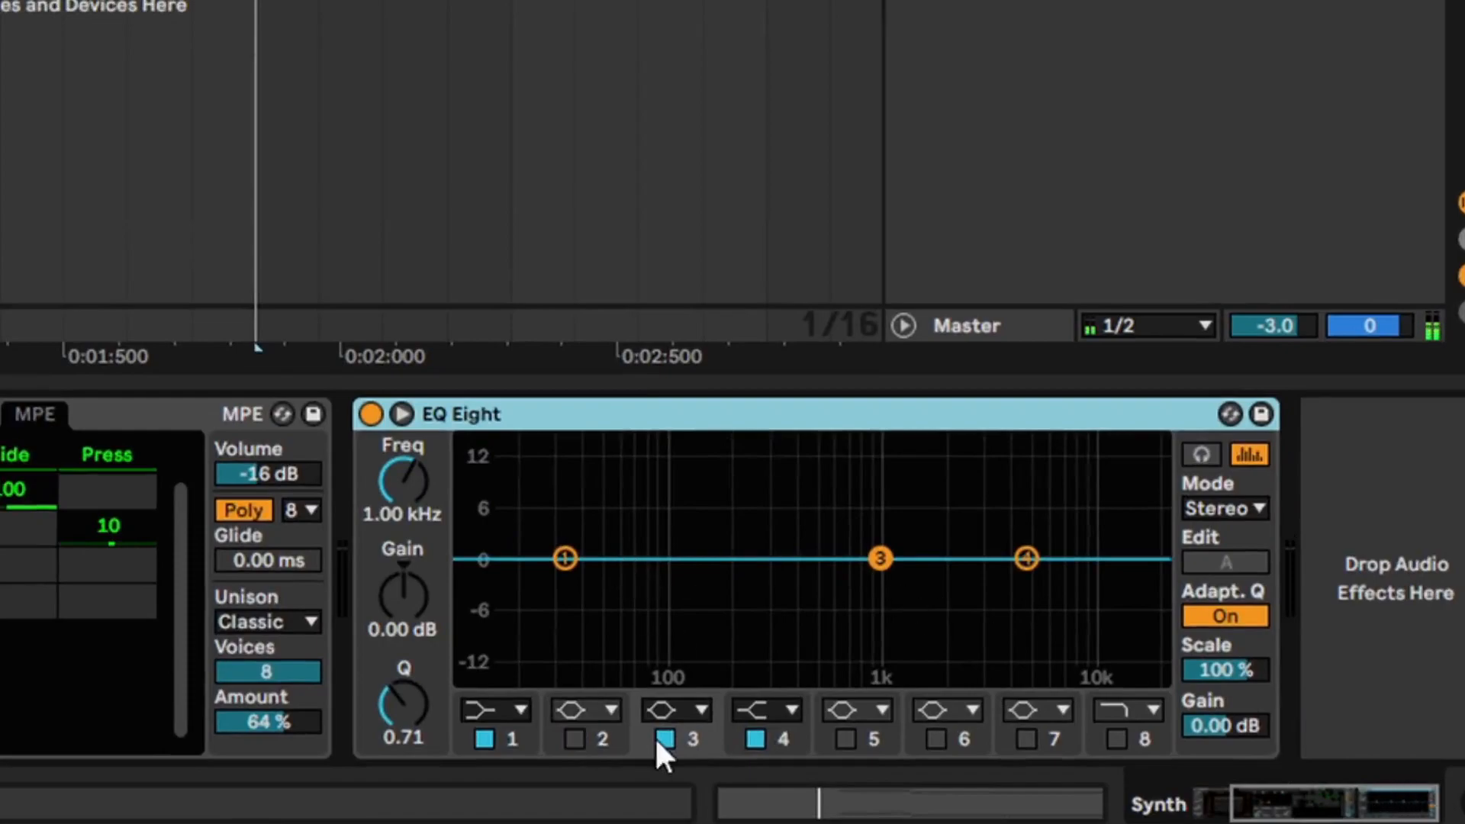
{"action": "left_click", "coordinate": [757, 741]}
Step: Change EQ band 1 to the gentler low-cut filter and set its frequency to 240 Hz
{"action": "left_click", "coordinate": [516, 709]}
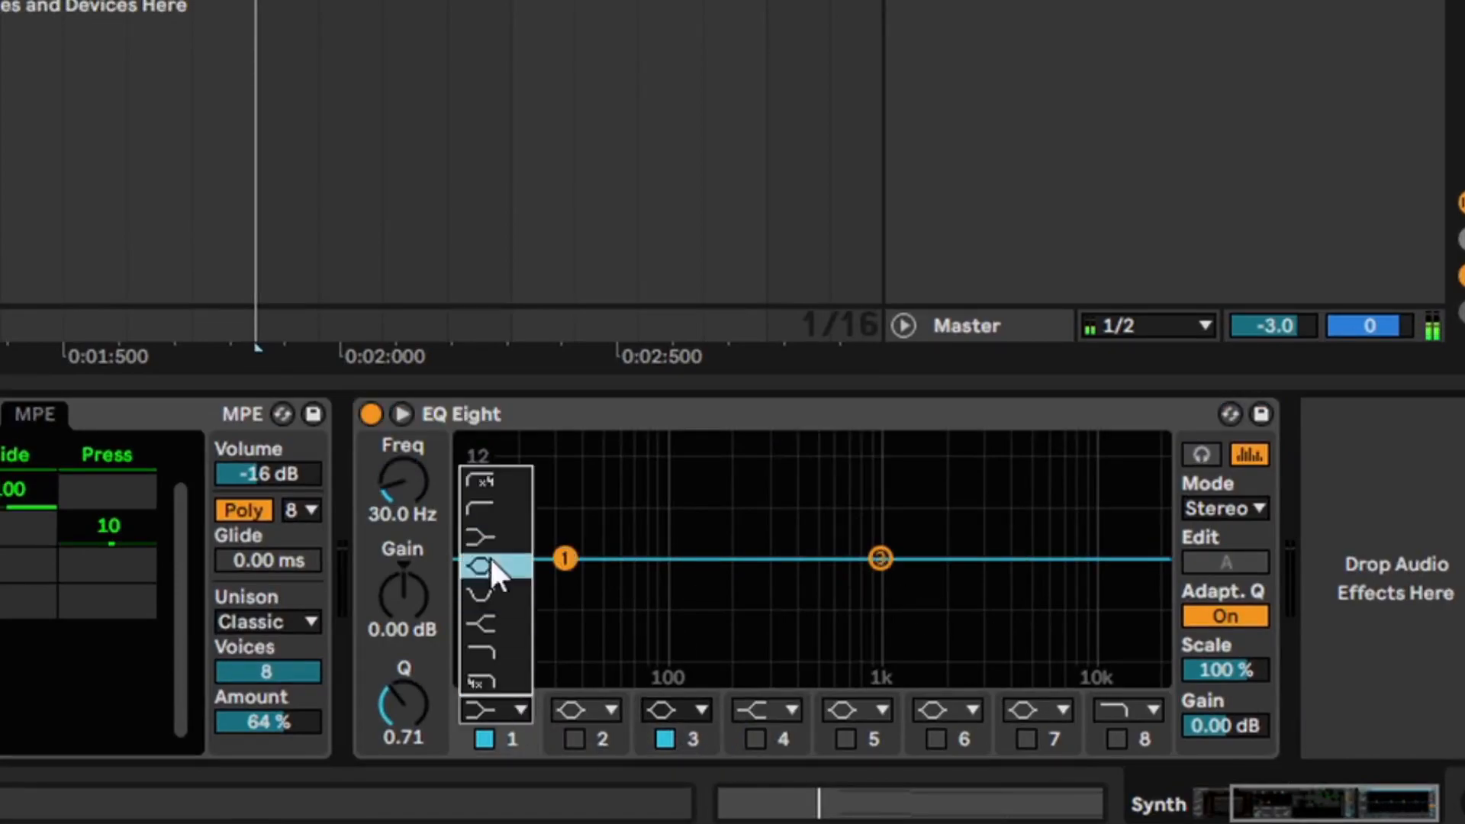
{"action": "left_click", "coordinate": [480, 508]}
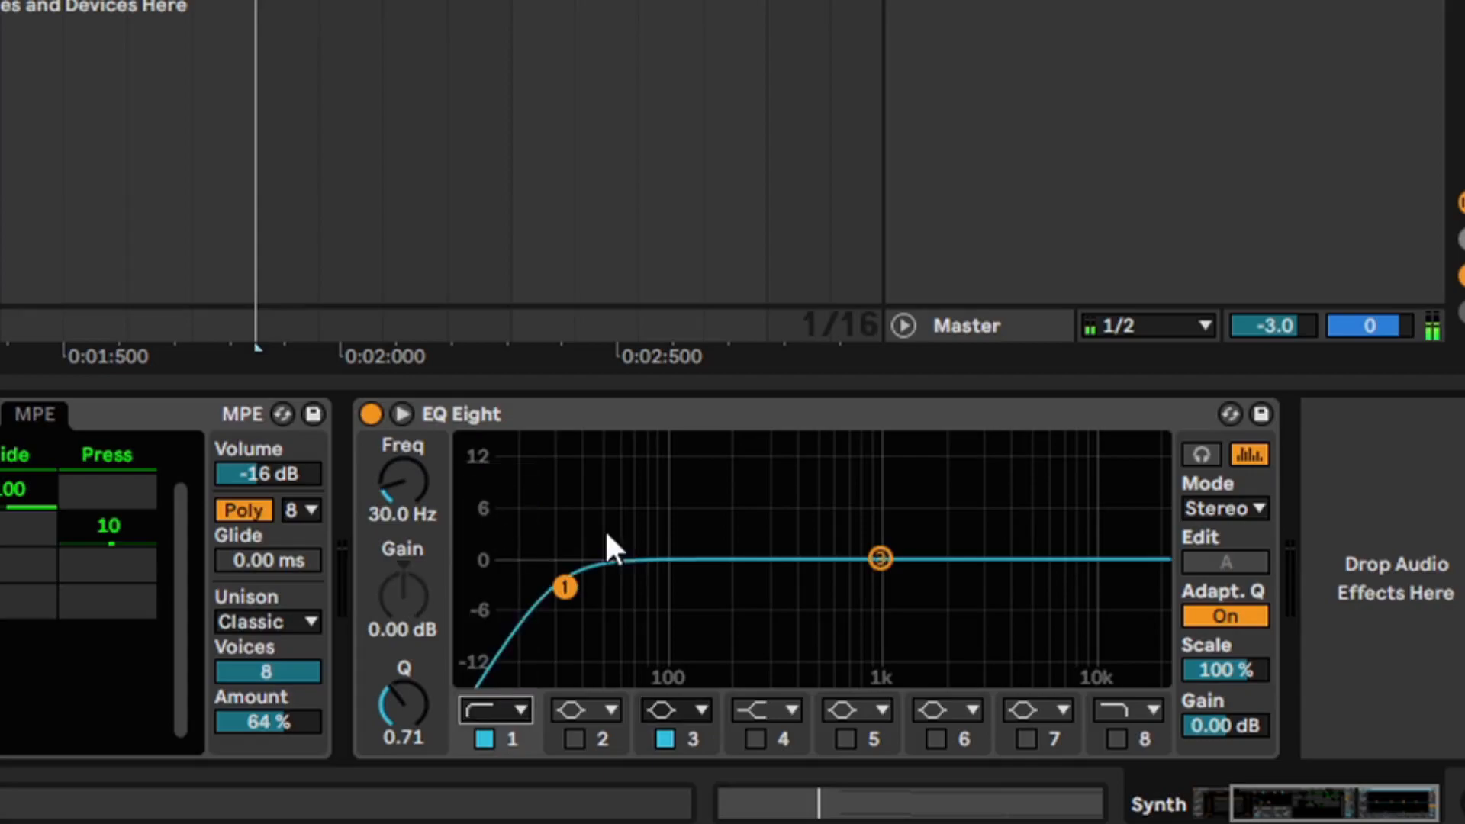
{"action": "left_click_drag", "start_coordinate": [424, 519], "coordinate": [423, 489]}
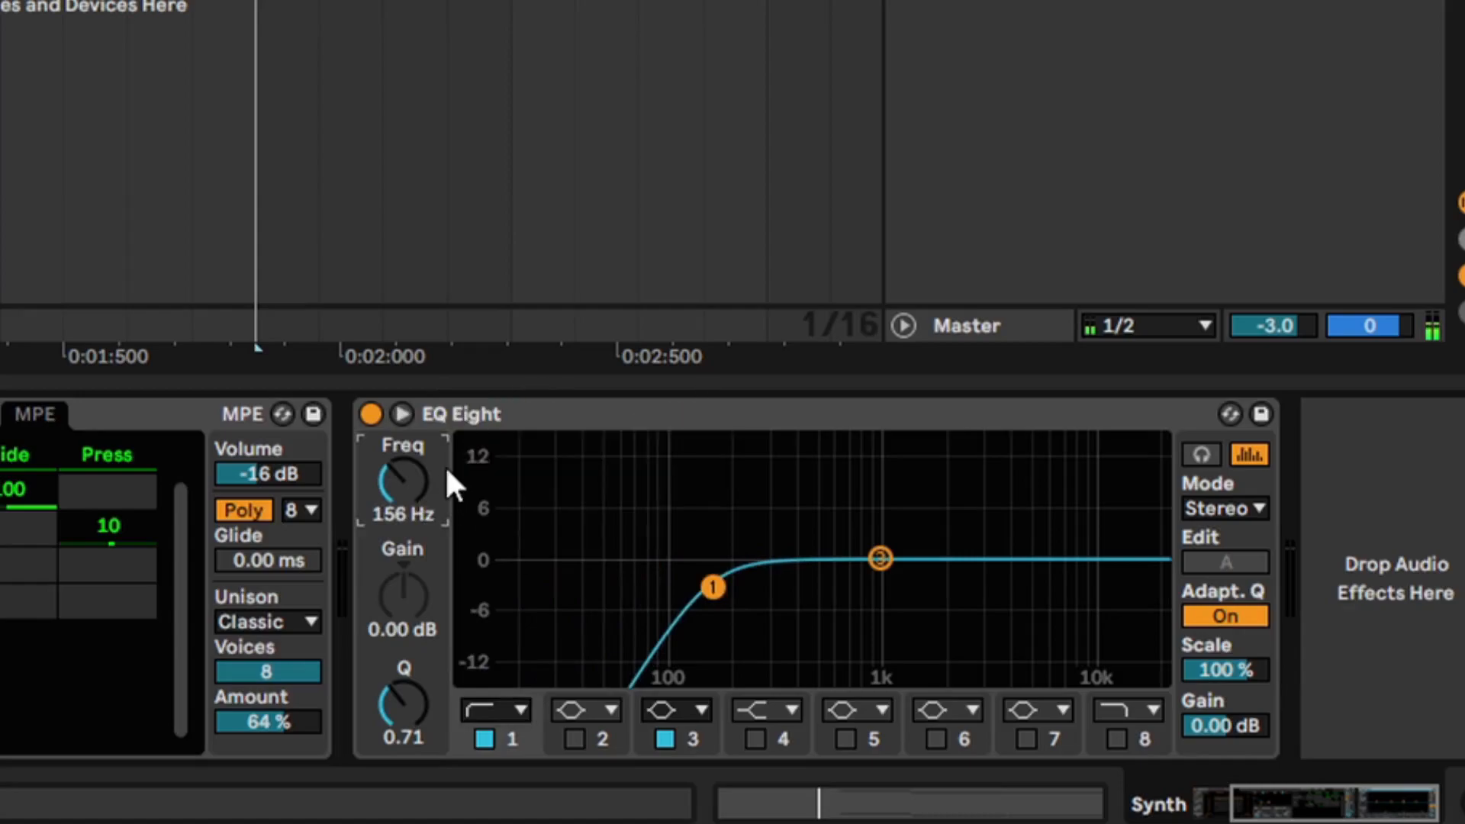
{"action": "mouse_move", "coordinate": [400, 474]}
{"action": "left_mouse_down"}
{"action": "mouse_move", "coordinate": [400, 504]}
{"action": "mouse_move", "coordinate": [400, 461]}
{"action": "mouse_move", "coordinate": [400, 475]}
{"action": "left_mouse_up"}
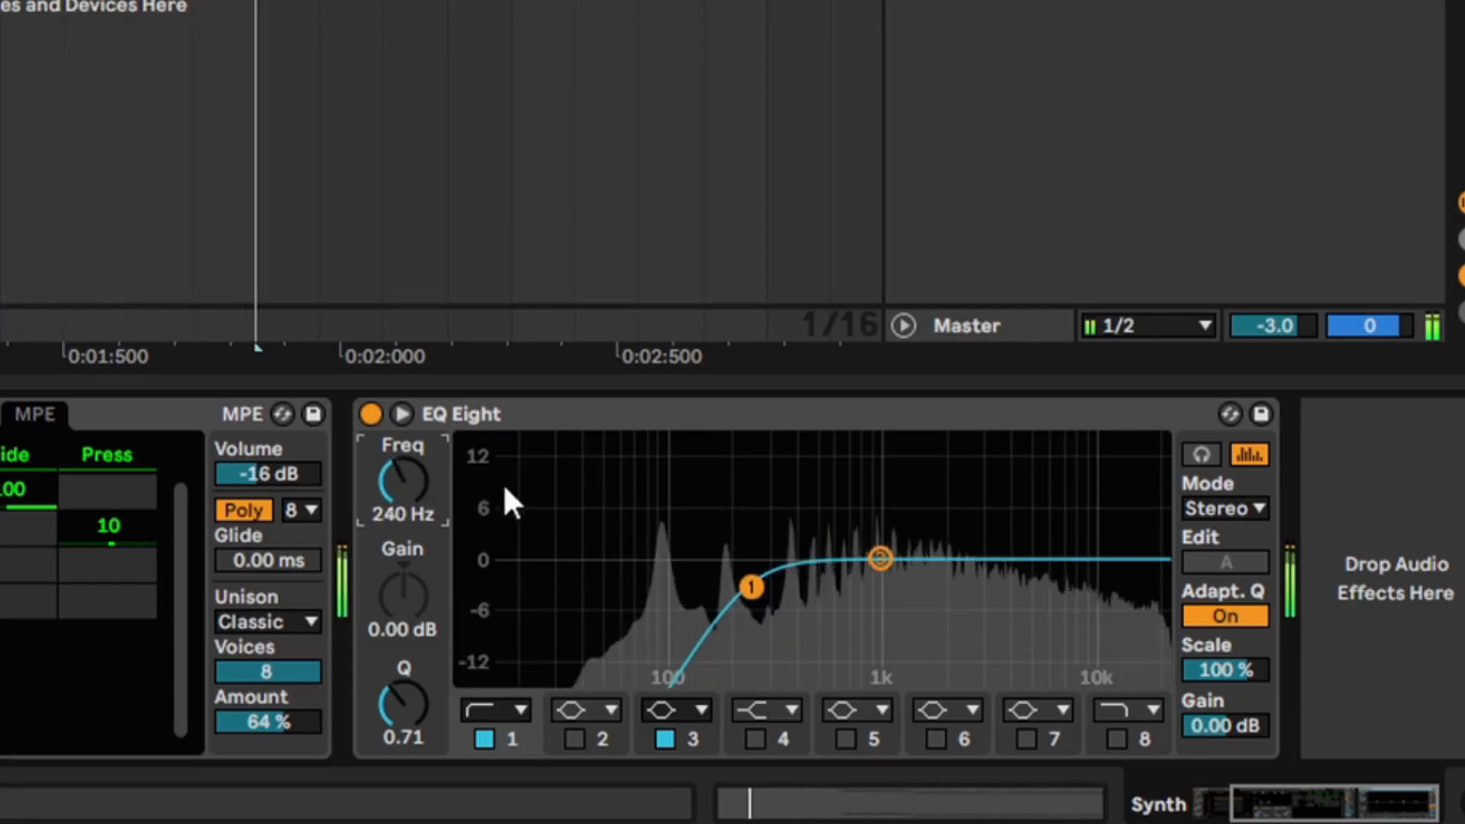
Step: Boost EQ band 3 by about 4.59 dB at about 516 Hz
{"action": "left_click", "coordinate": [690, 729]}
{"action": "left_click_drag", "start_coordinate": [883, 562], "coordinate": [863, 525]}
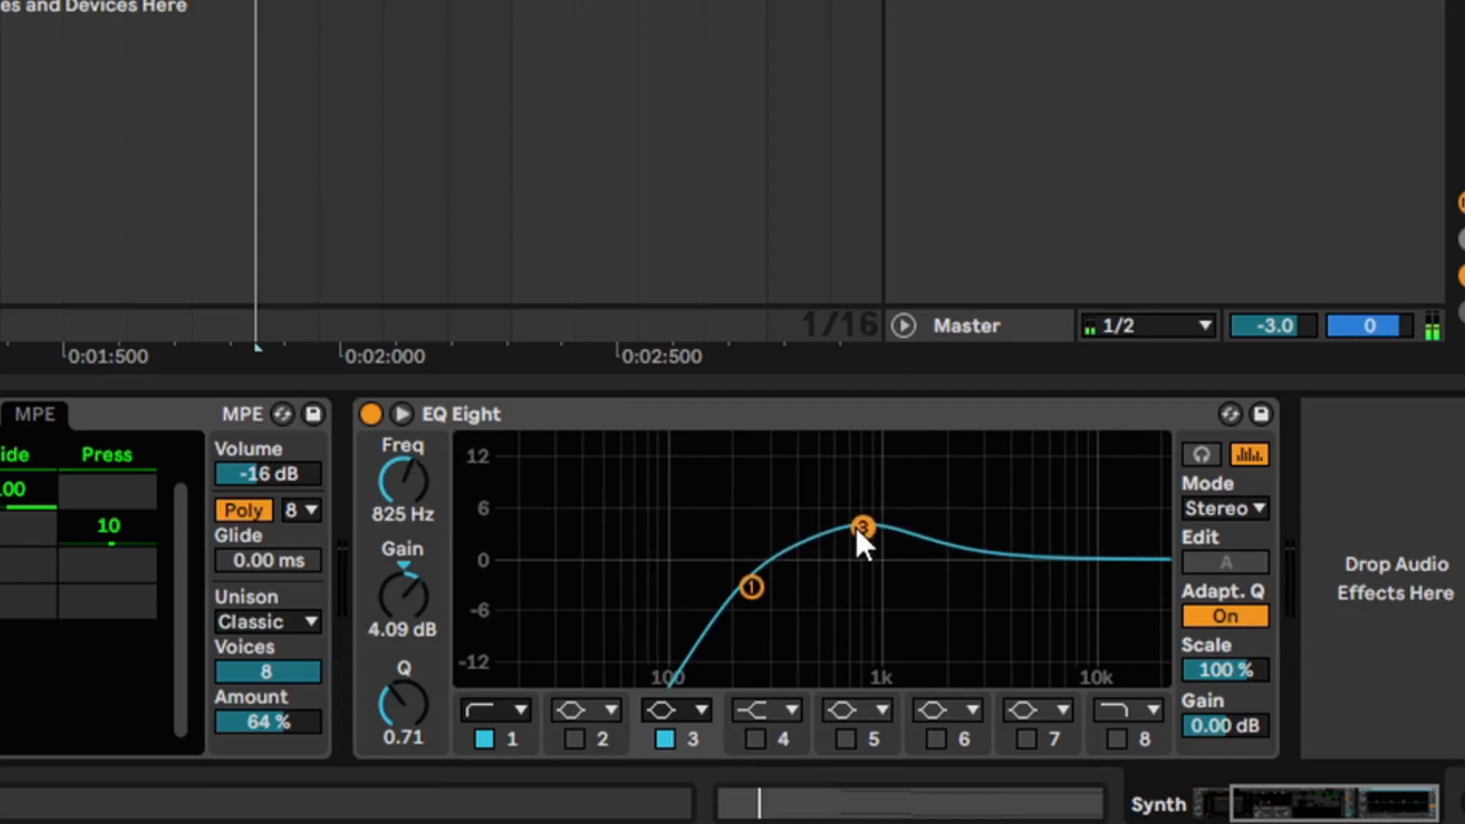
{"action": "left_click_drag", "start_coordinate": [861, 525], "coordinate": [821, 525]}
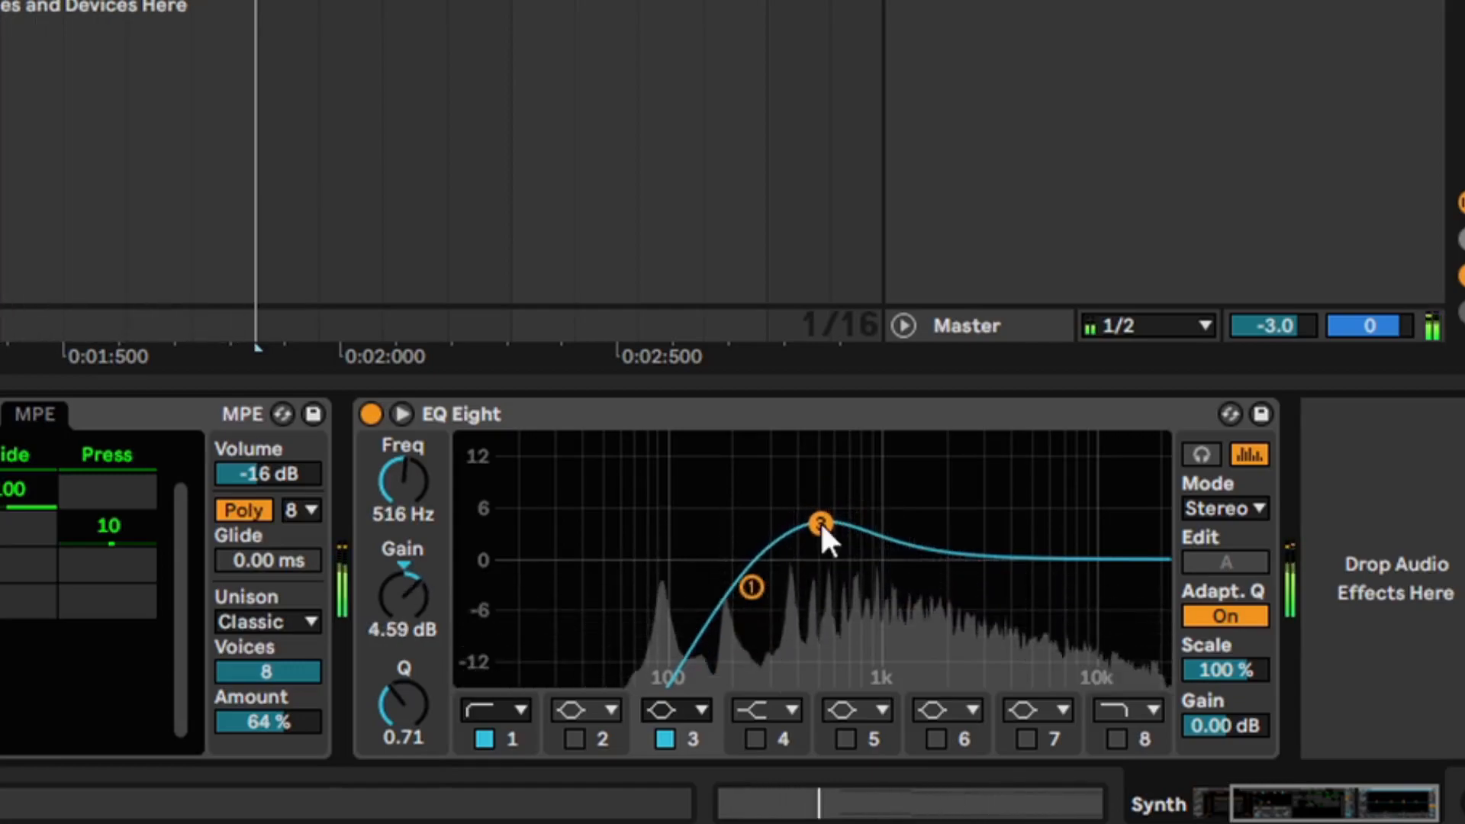
Step: Compare the sound with EQ band 3 switched off and on
{"action": "left_click", "coordinate": [665, 739]}
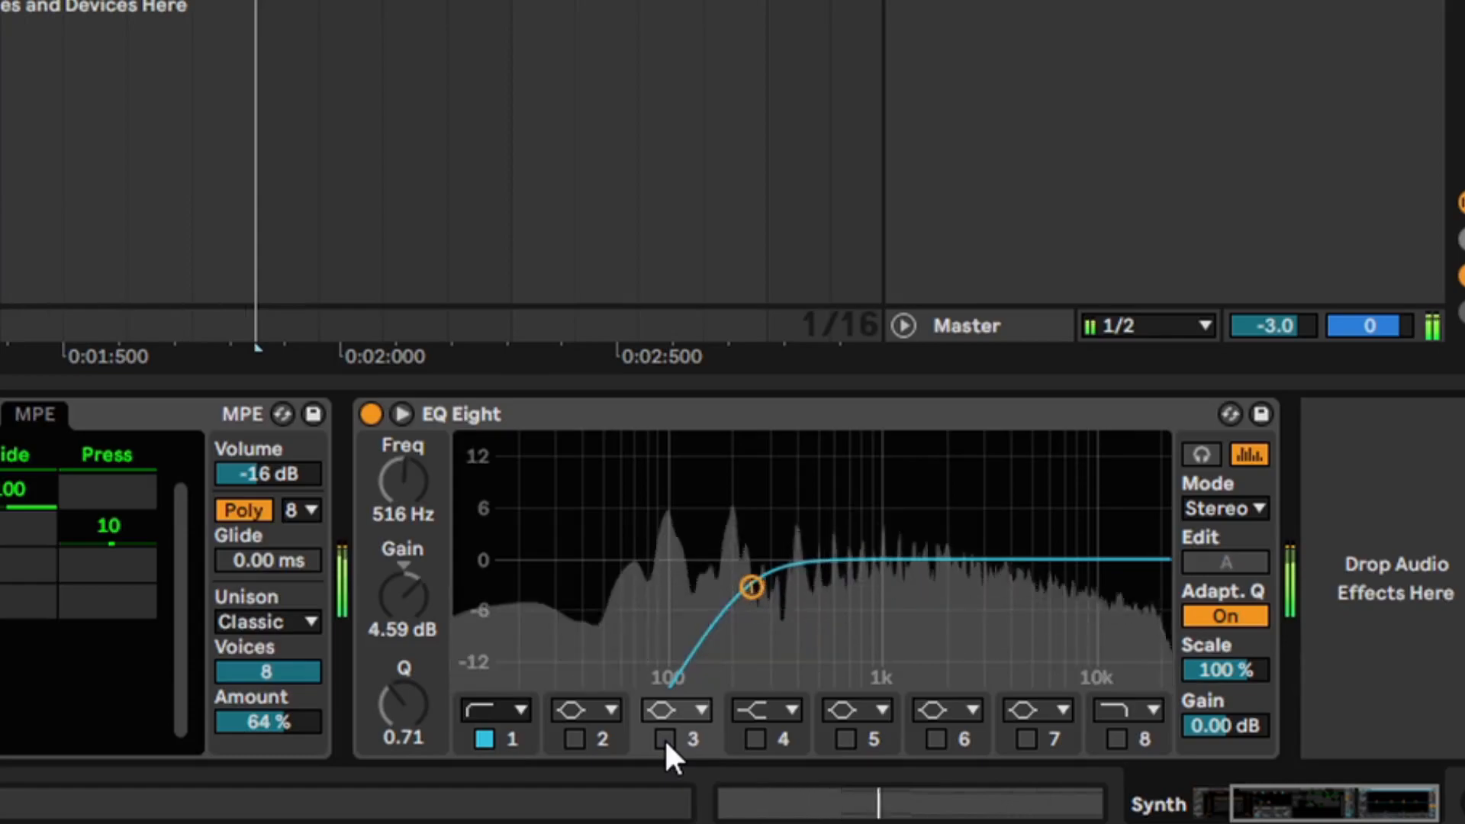
{"action": "left_click", "coordinate": [664, 739]}
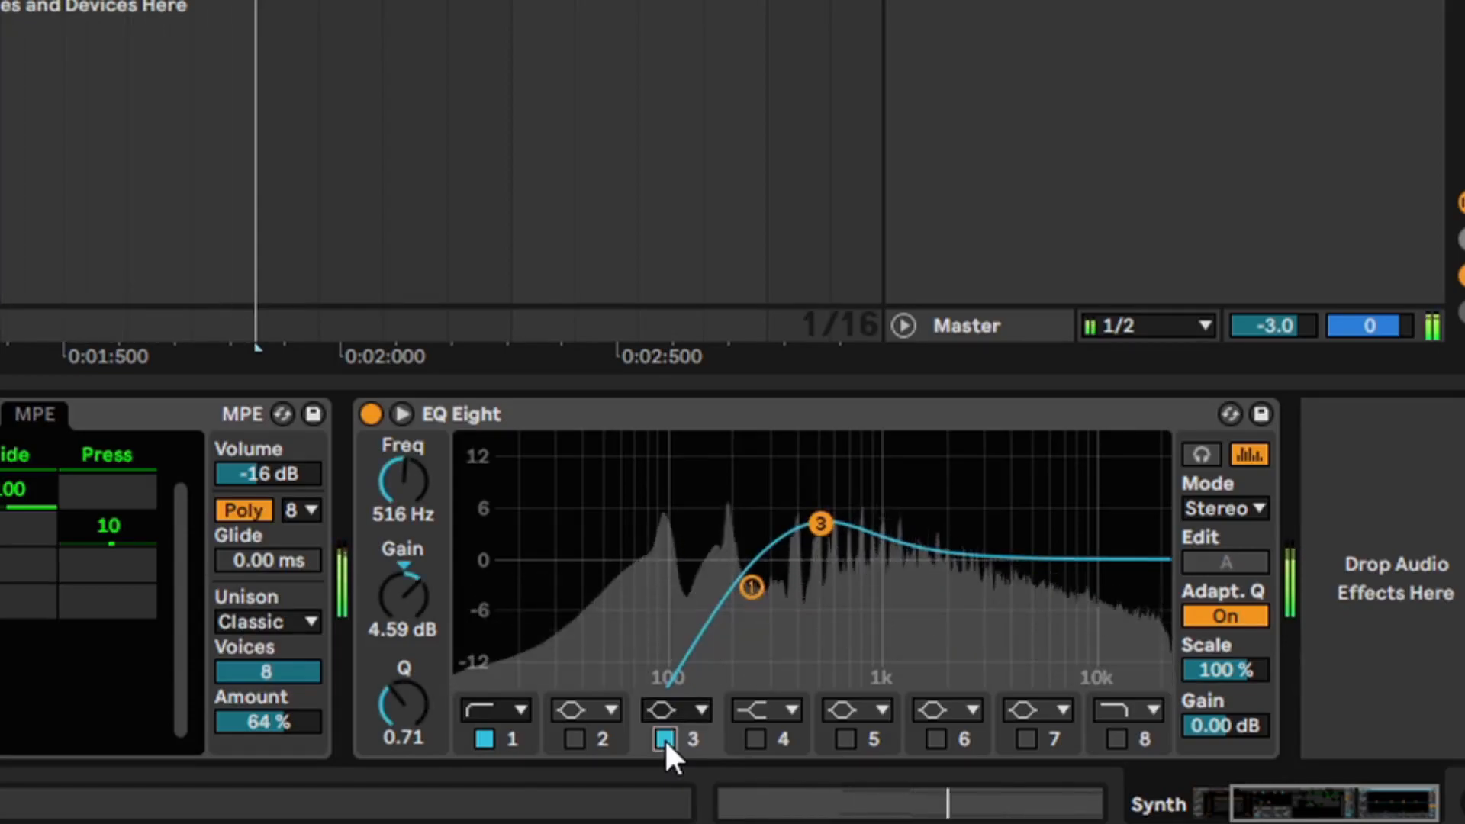
{"action": "left_click", "coordinate": [664, 739]}
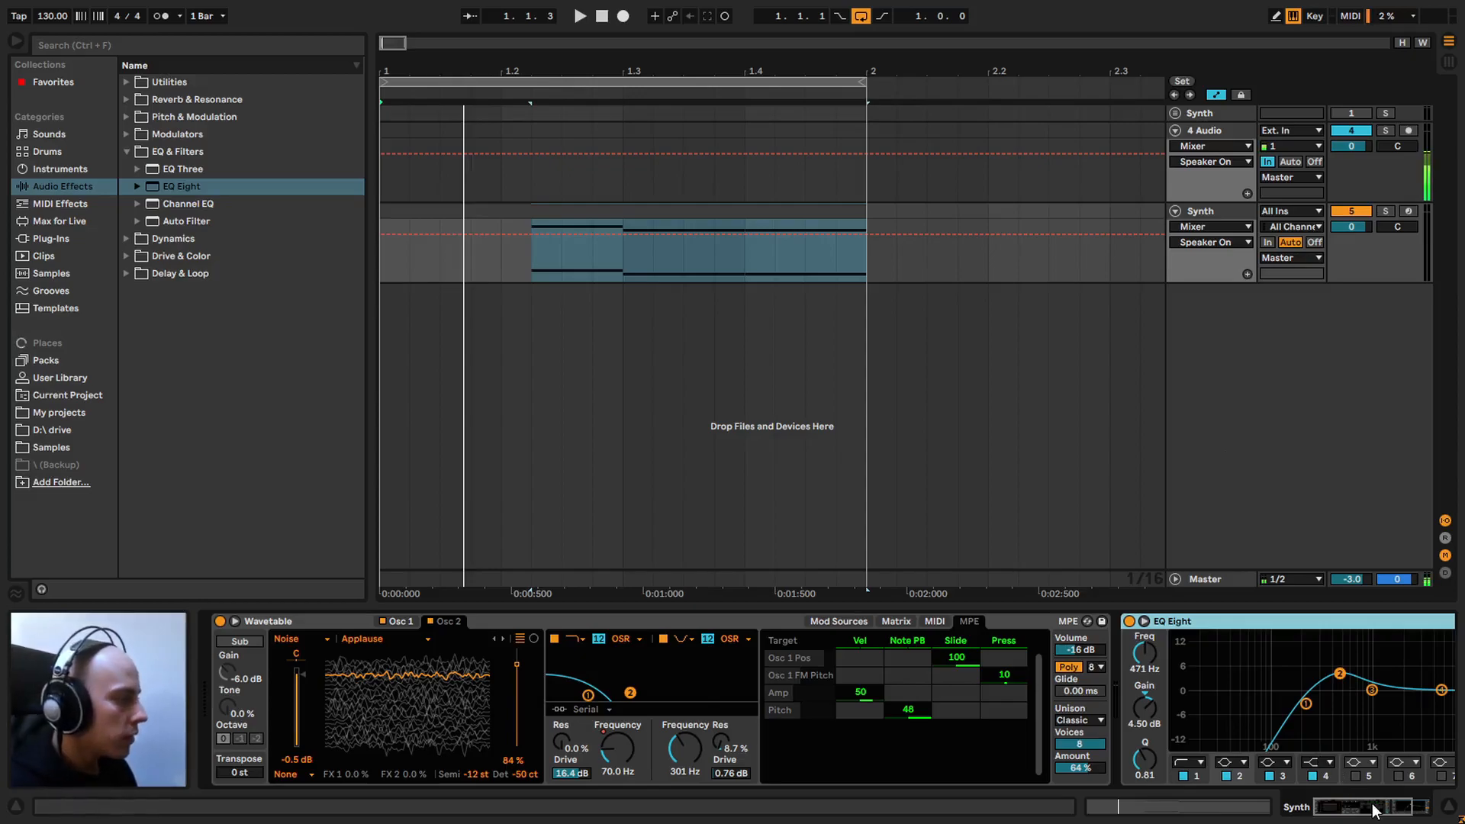
Step: Duplicate the Synth track that holds the Wavetable and EQ Eight devices
{"action": "left_click", "coordinate": [1404, 814]}
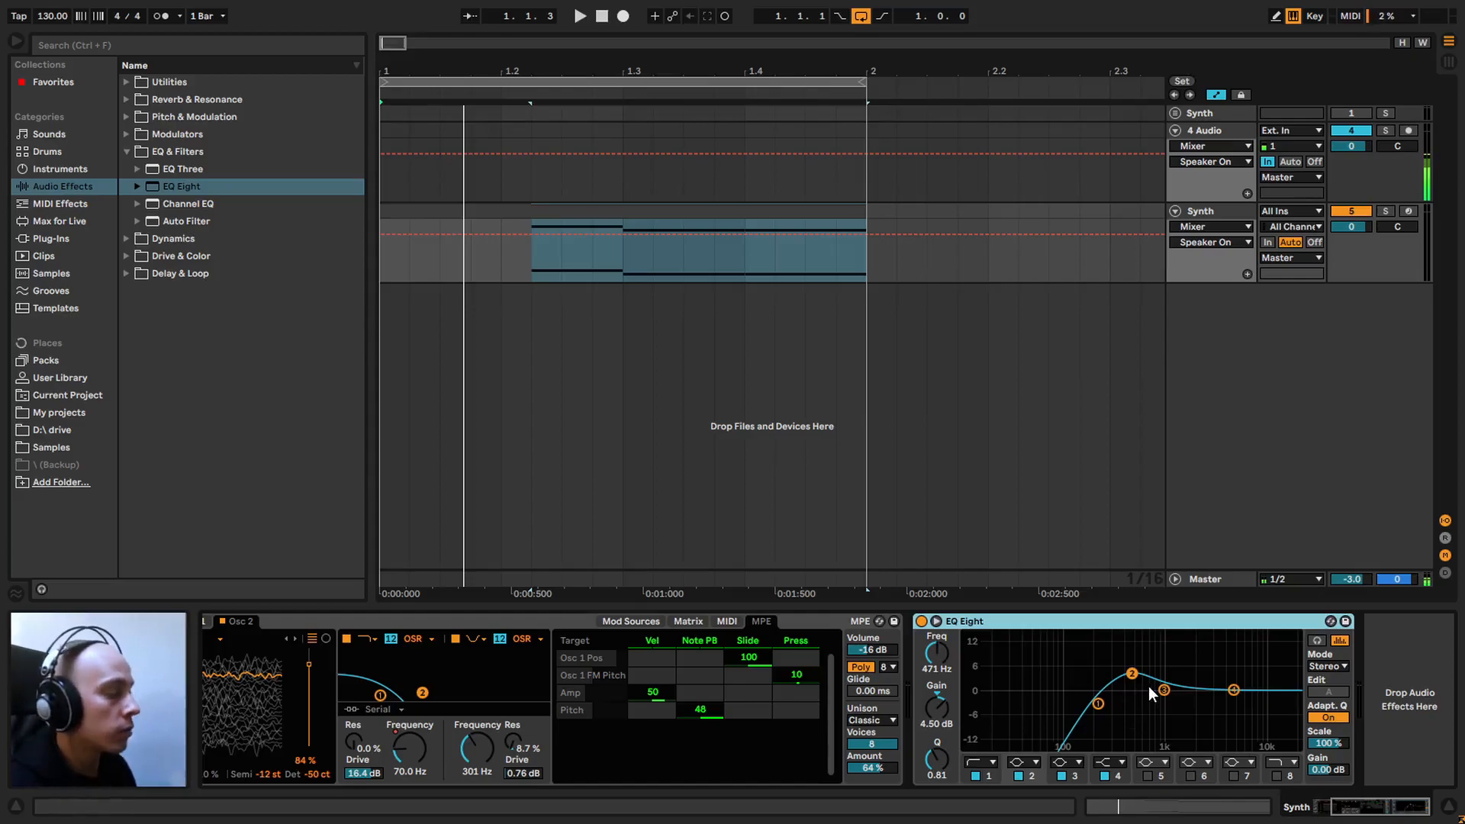
{"action": "left_click", "coordinate": [1363, 814]}
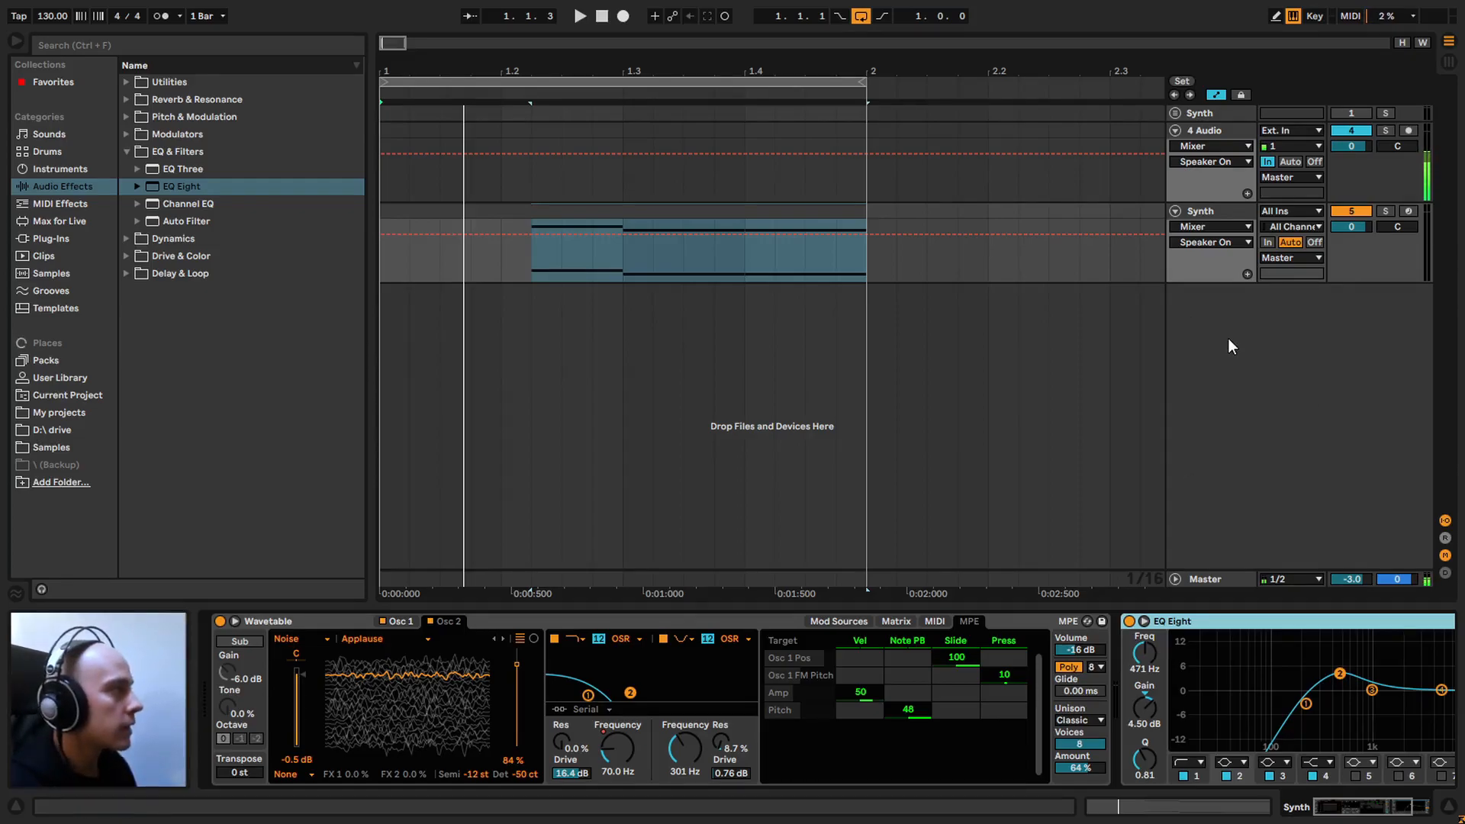
{"action": "right_click", "coordinate": [1225, 214]}
{"action": "left_click", "coordinate": [1248, 250]}
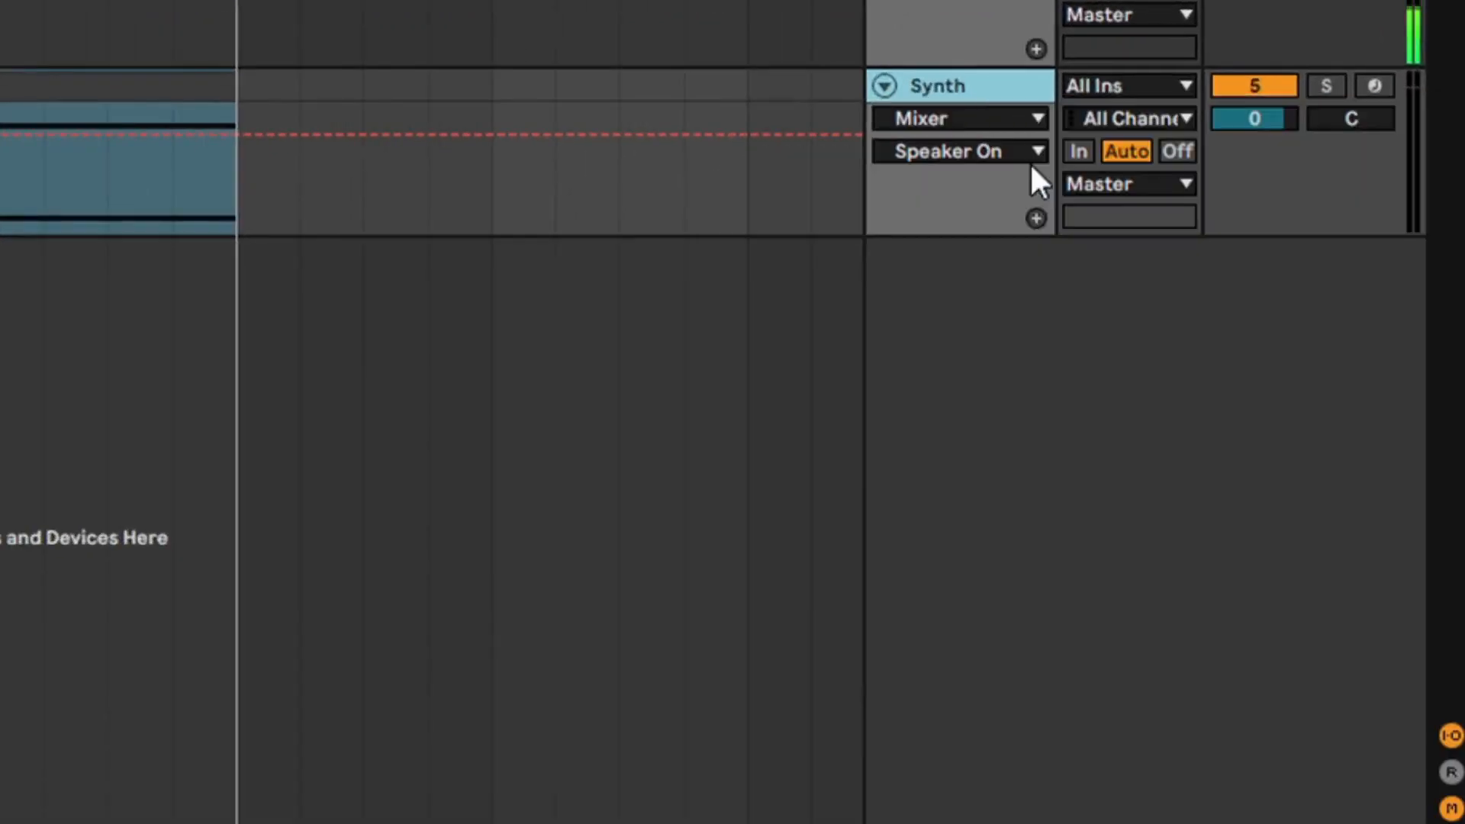
{"action": "key", "text": "F5"}
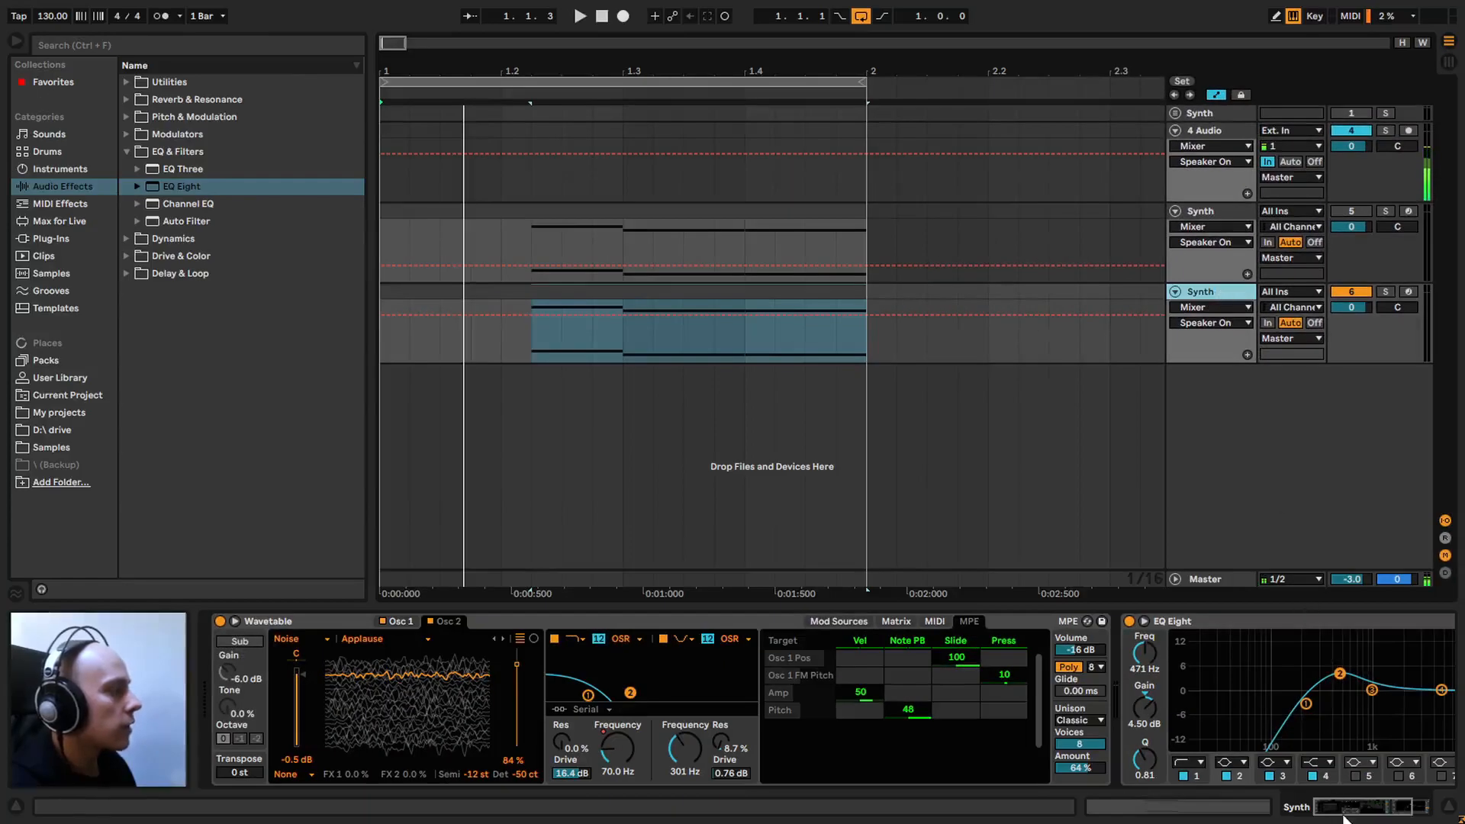
Step: Delete EQ Eight from the duplicated Synth track and set its Wavetable unison mode to None
{"action": "left_click_drag", "start_coordinate": [1345, 813], "coordinate": [1315, 812]}
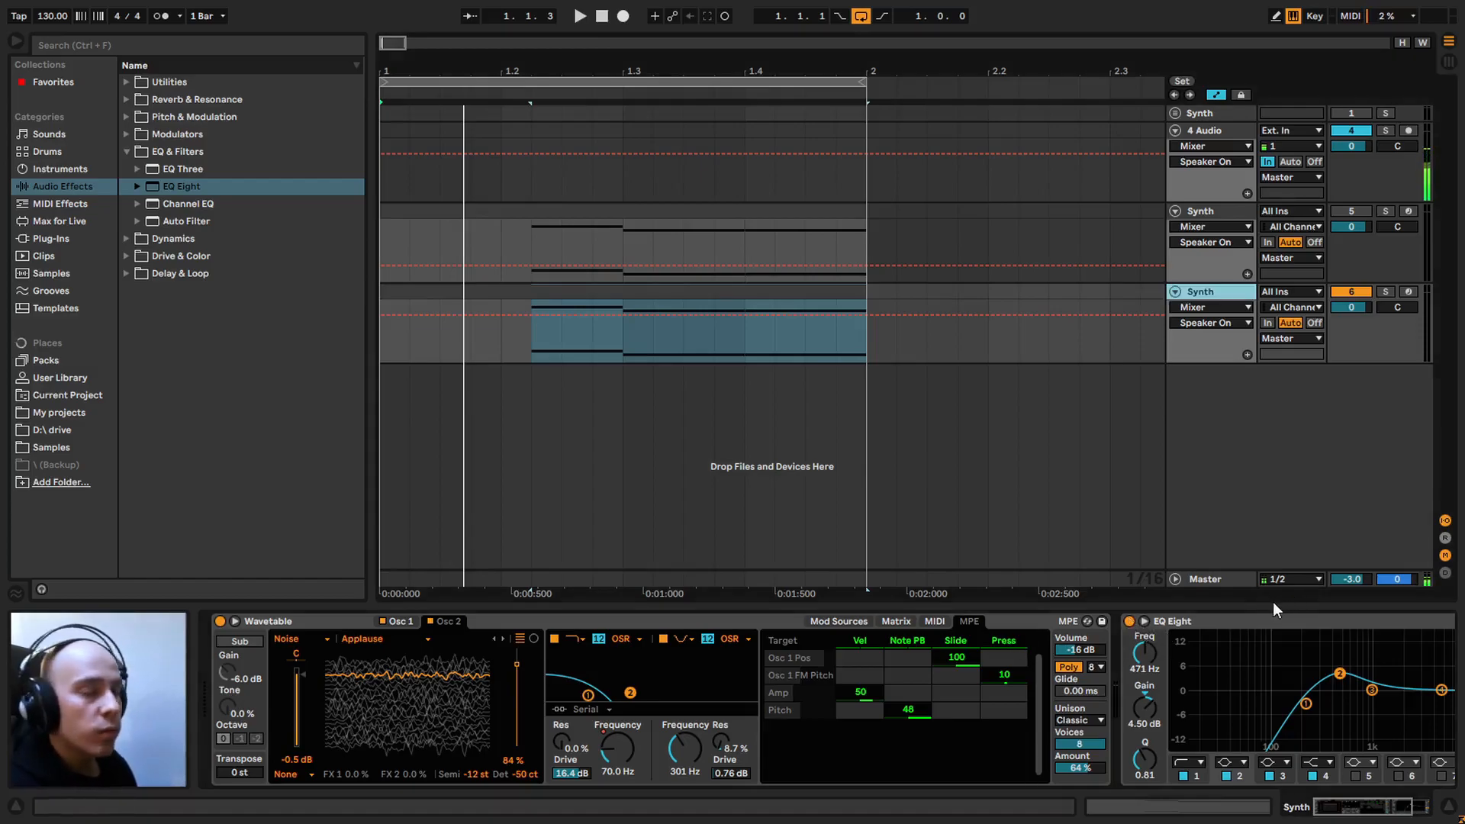
{"action": "left_click", "coordinate": [1274, 620]}
{"action": "key", "text": "Delete"}
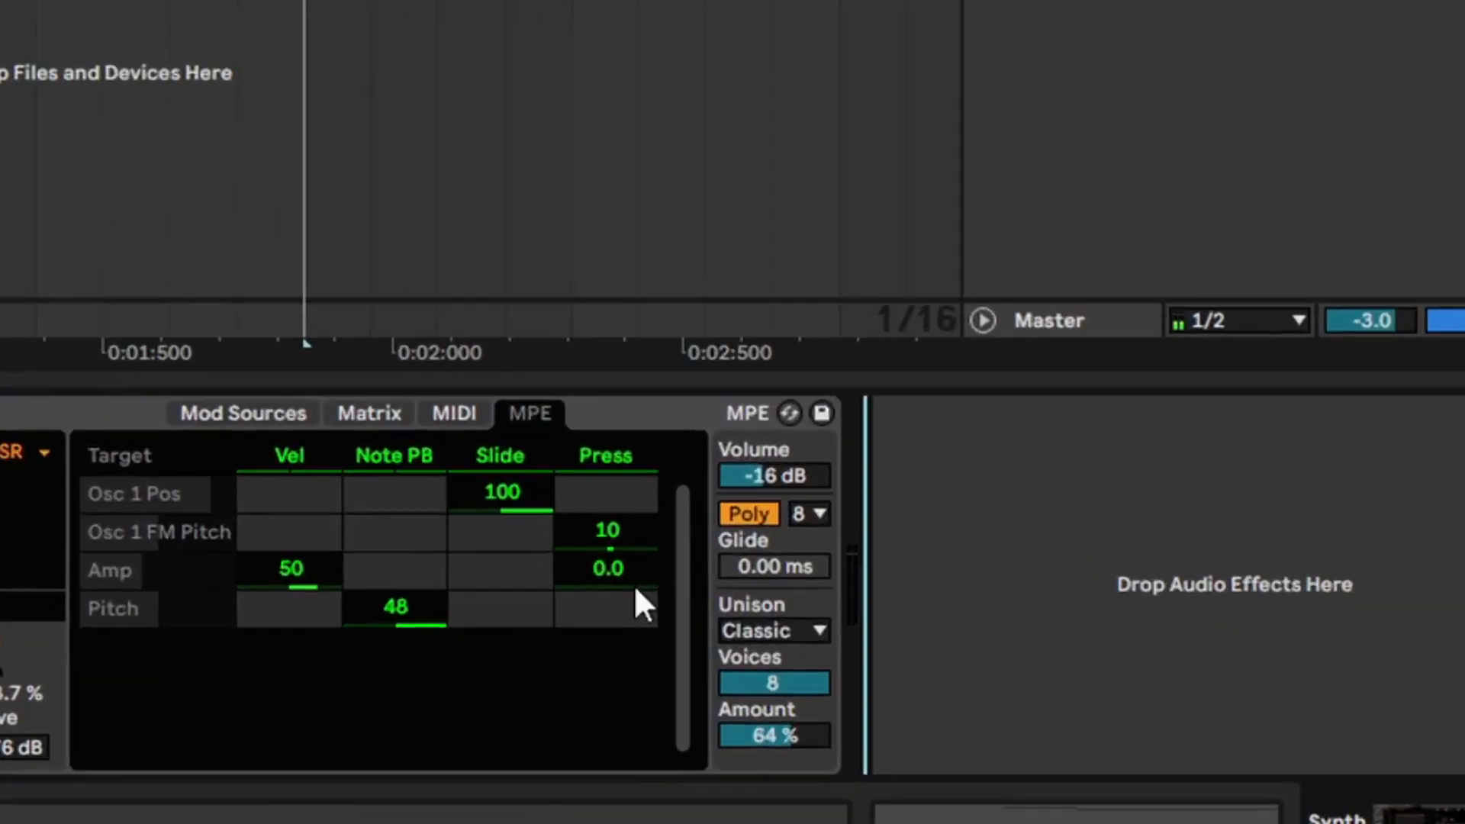
{"action": "left_click", "coordinate": [757, 629]}
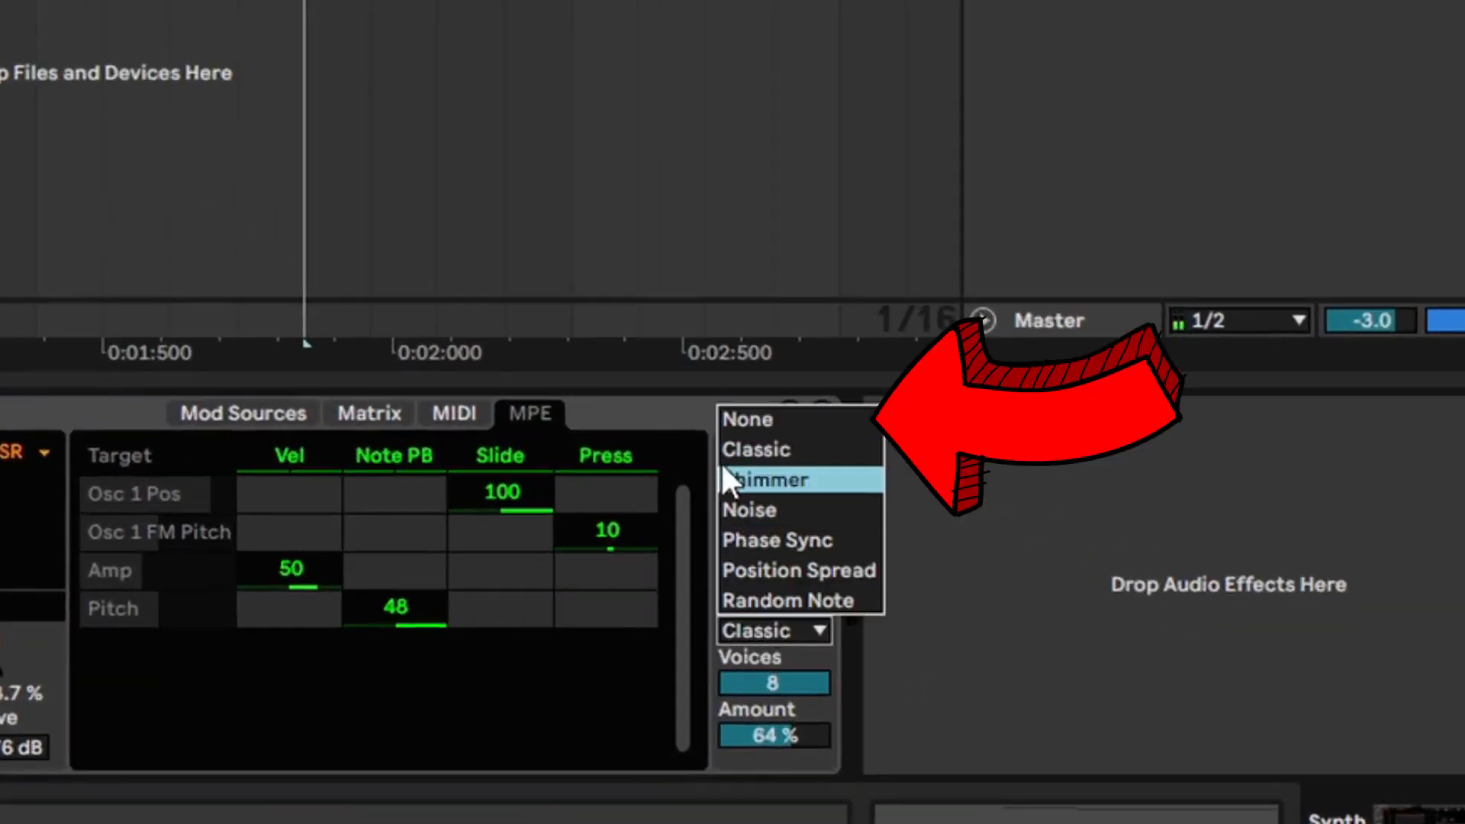
{"action": "left_click", "coordinate": [748, 419]}
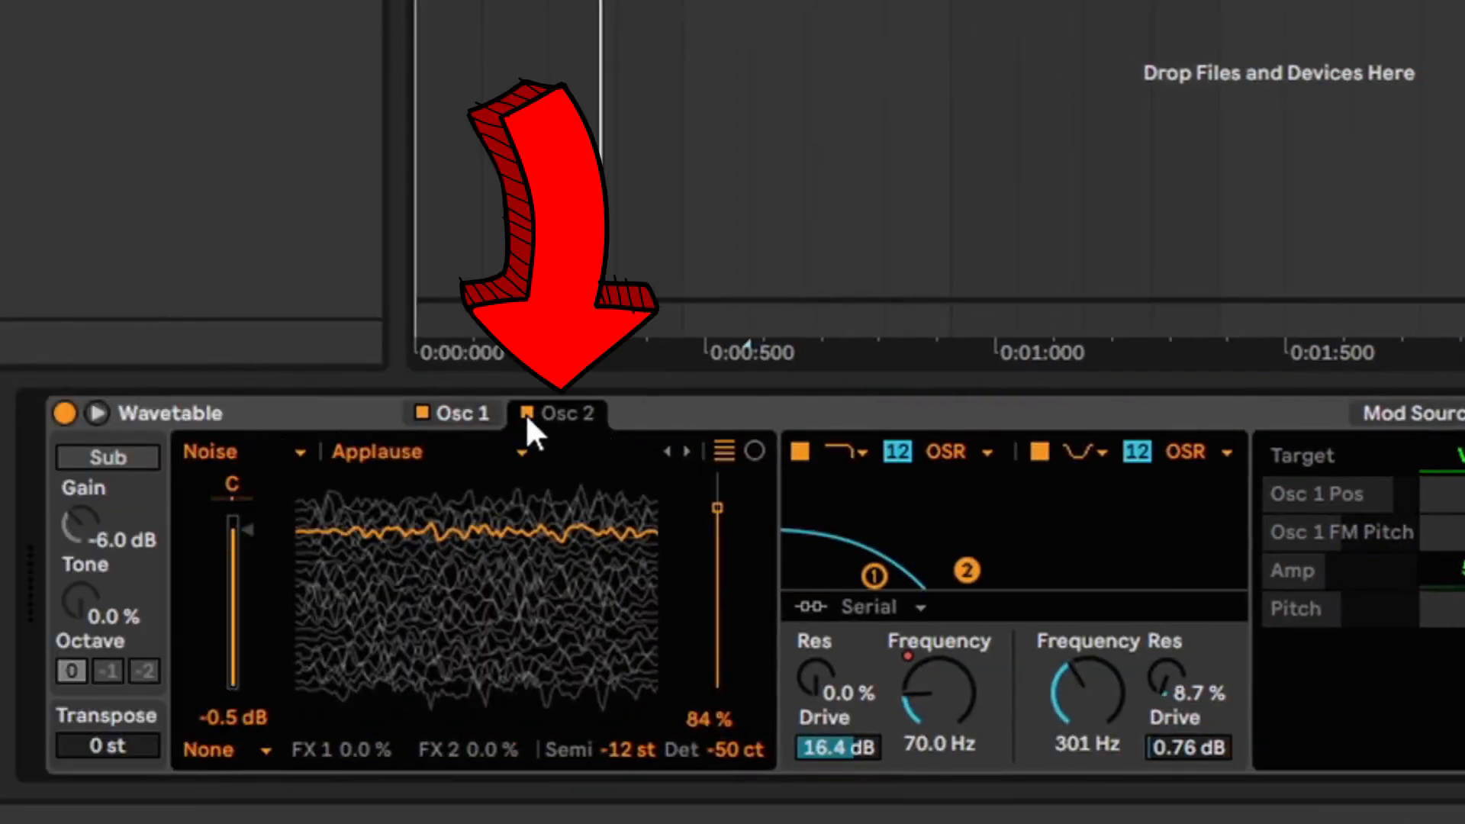
Step: Disable oscillator 2 in the duplicated Wavetable and transpose oscillator 1 to -12 semitones
{"action": "left_click", "coordinate": [527, 413]}
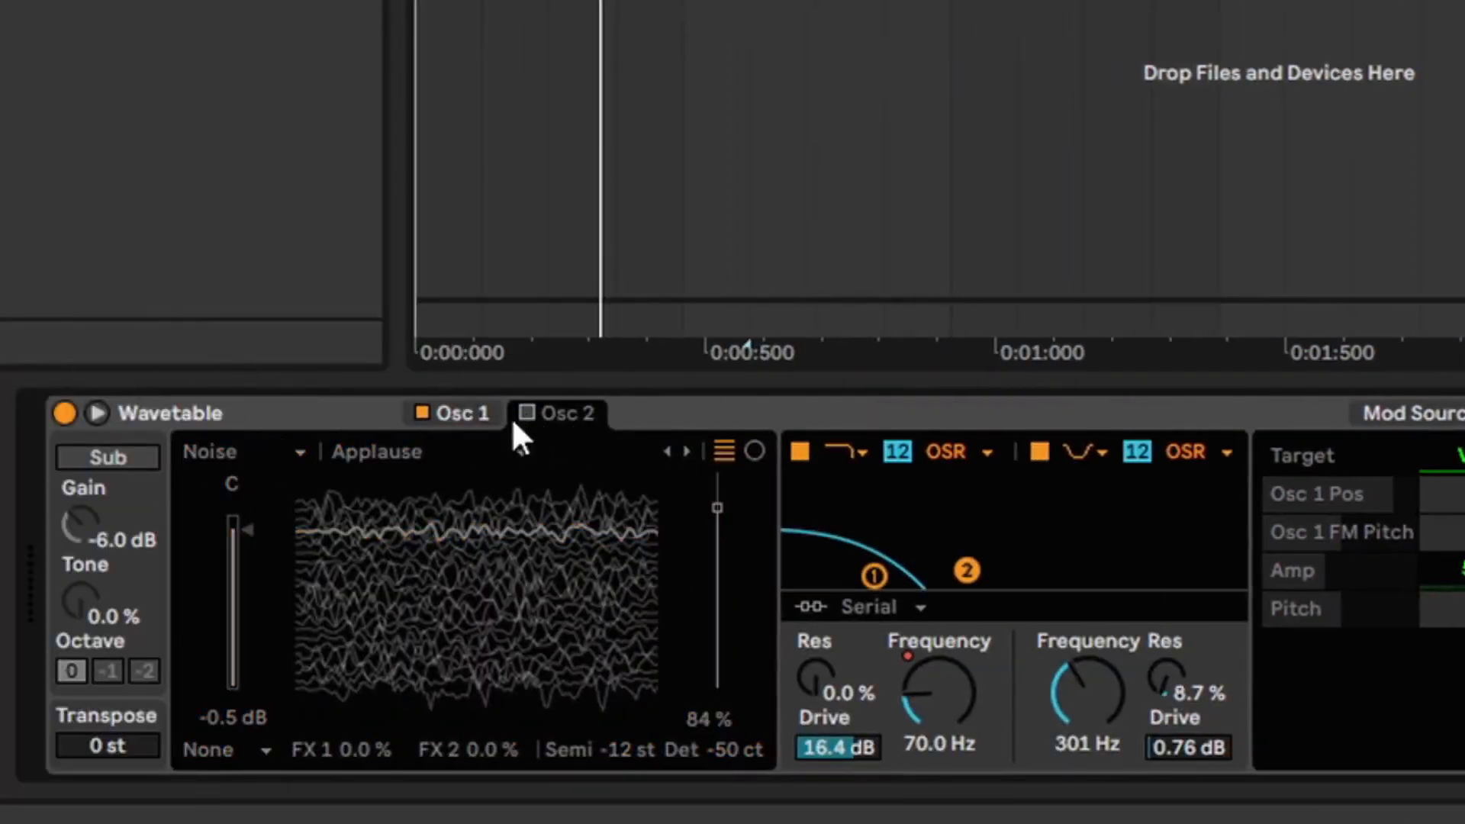
{"action": "left_click", "coordinate": [461, 418]}
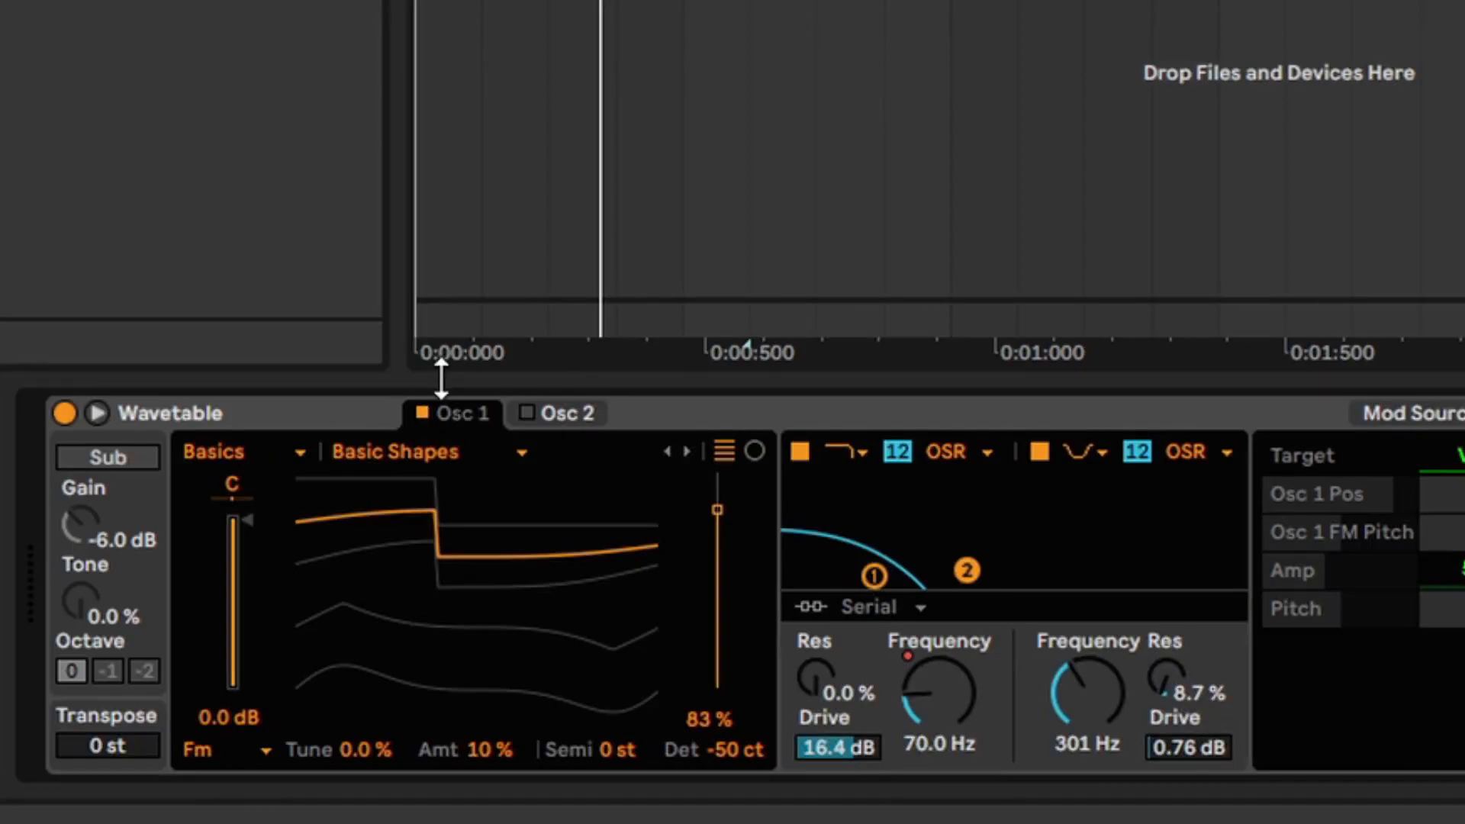
{"action": "left_click_drag", "start_coordinate": [606, 753], "coordinate": [606, 770]}
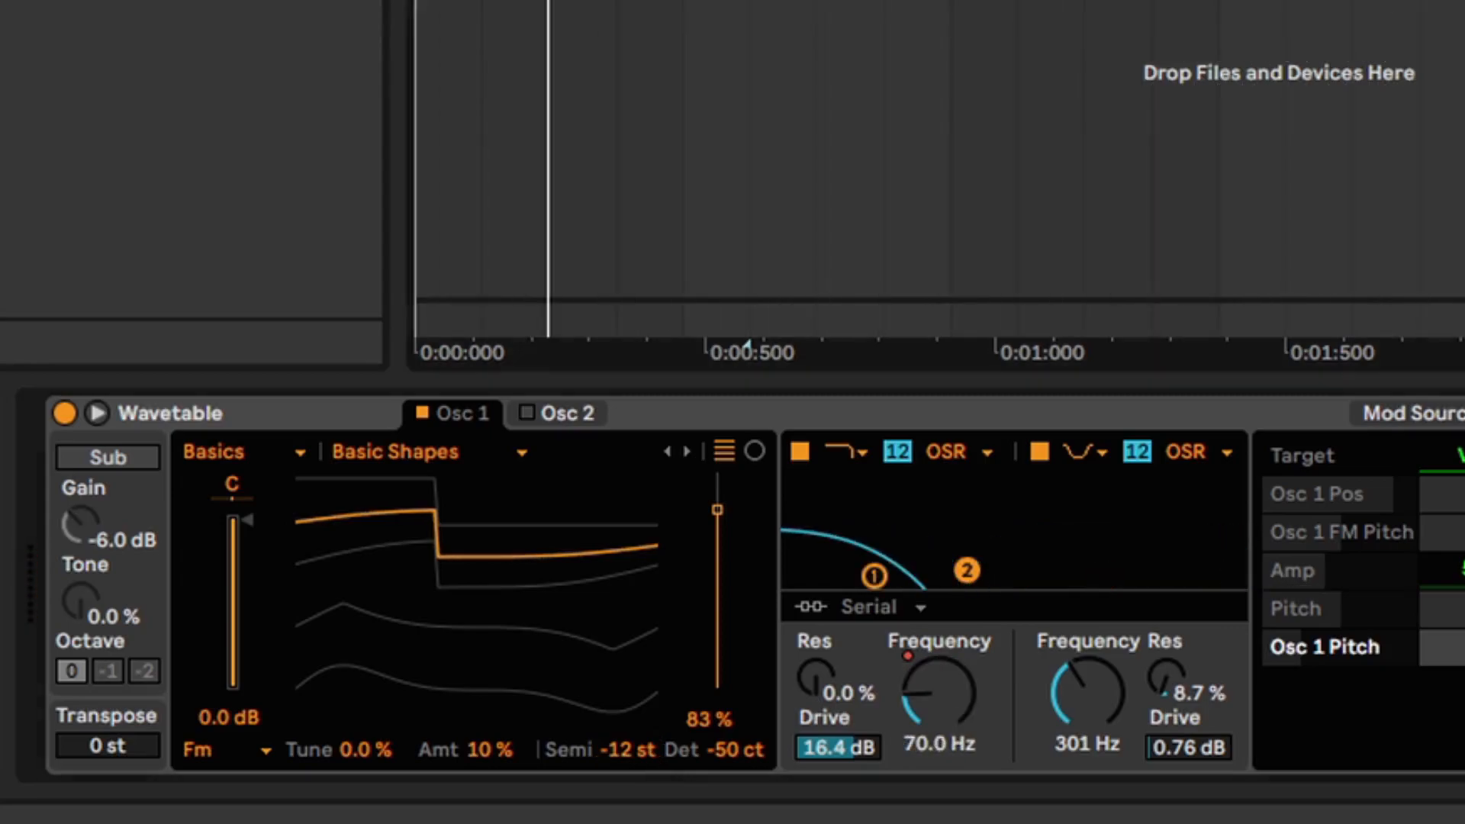
Step: Set oscillator 1's effect mode to None after comparing it with Fm during playback
{"action": "left_click", "coordinate": [221, 739]}
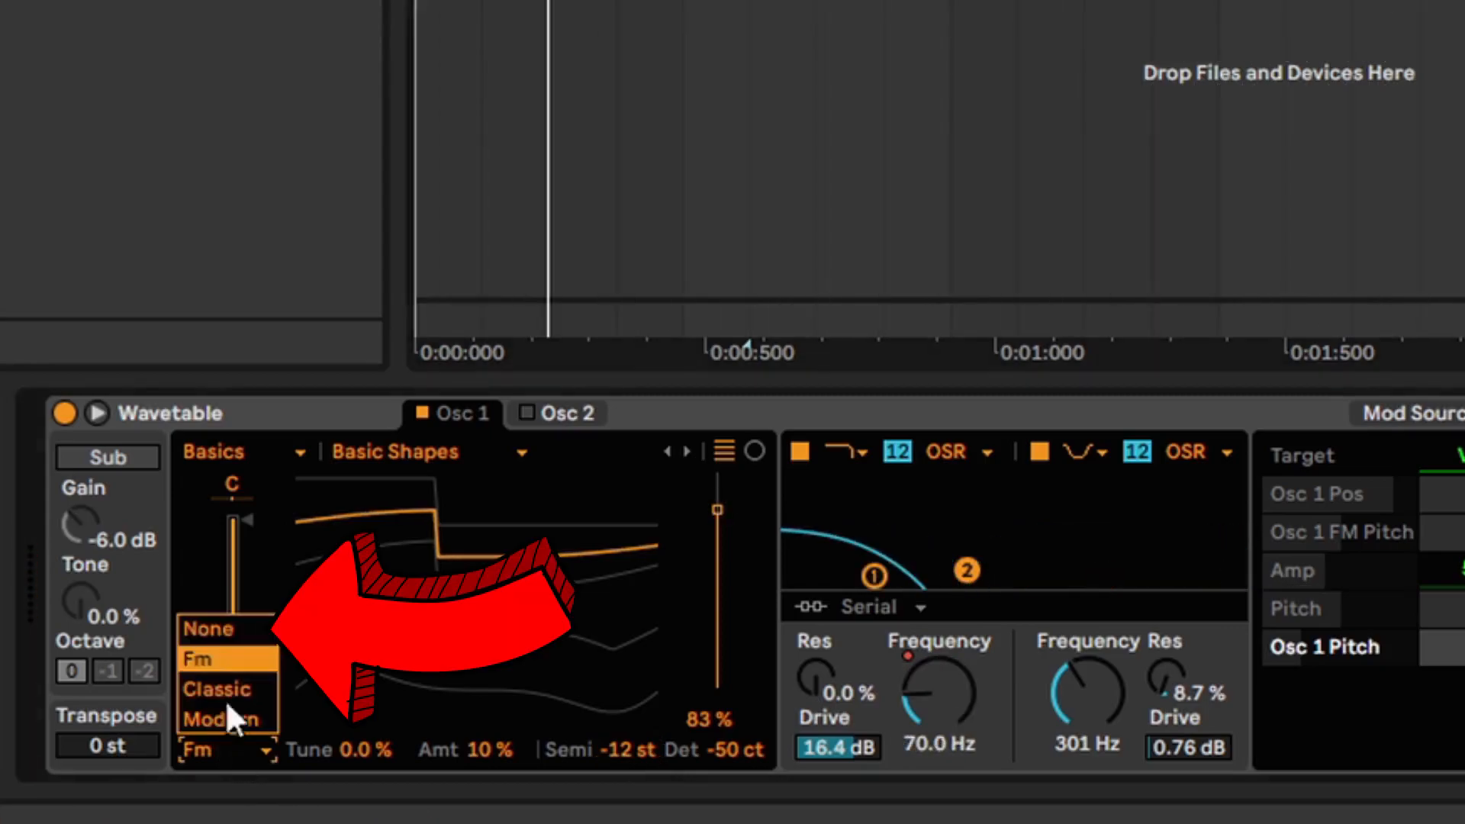
{"action": "left_click", "coordinate": [209, 630]}
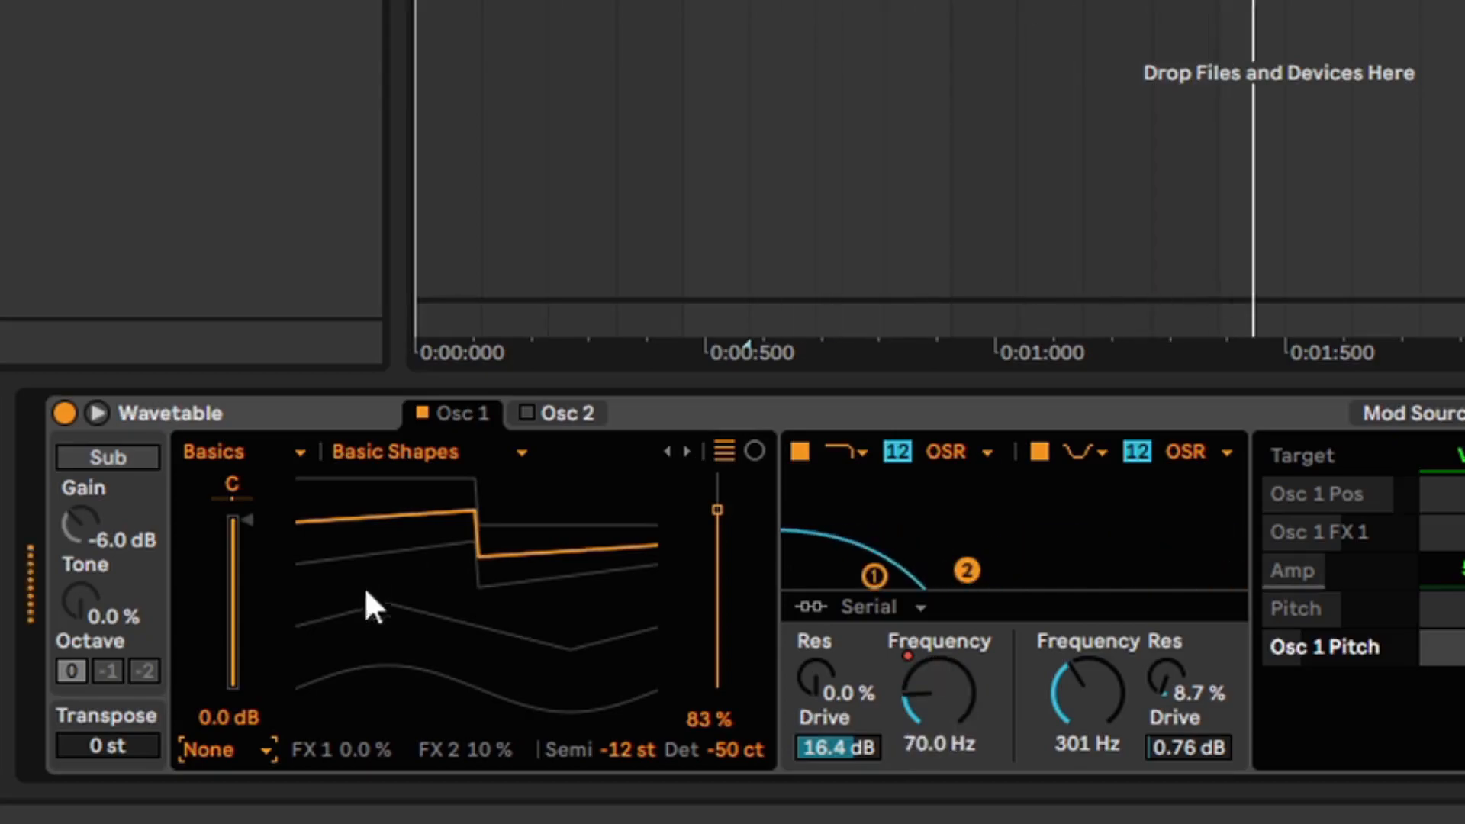
{"action": "left_click", "coordinate": [229, 748]}
{"action": "left_click", "coordinate": [204, 658]}
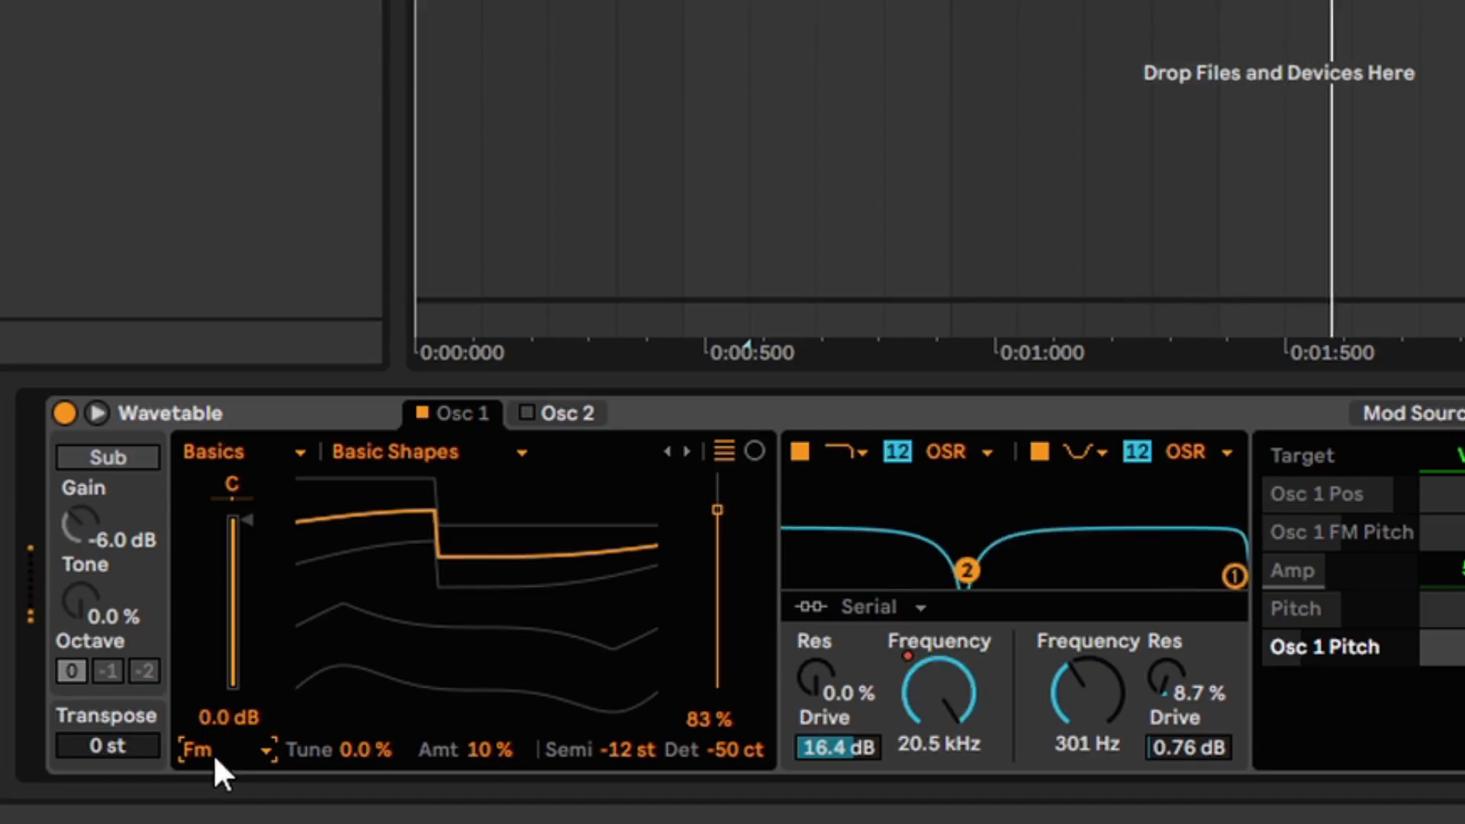
{"action": "left_click", "coordinate": [213, 752]}
{"action": "left_click", "coordinate": [215, 628]}
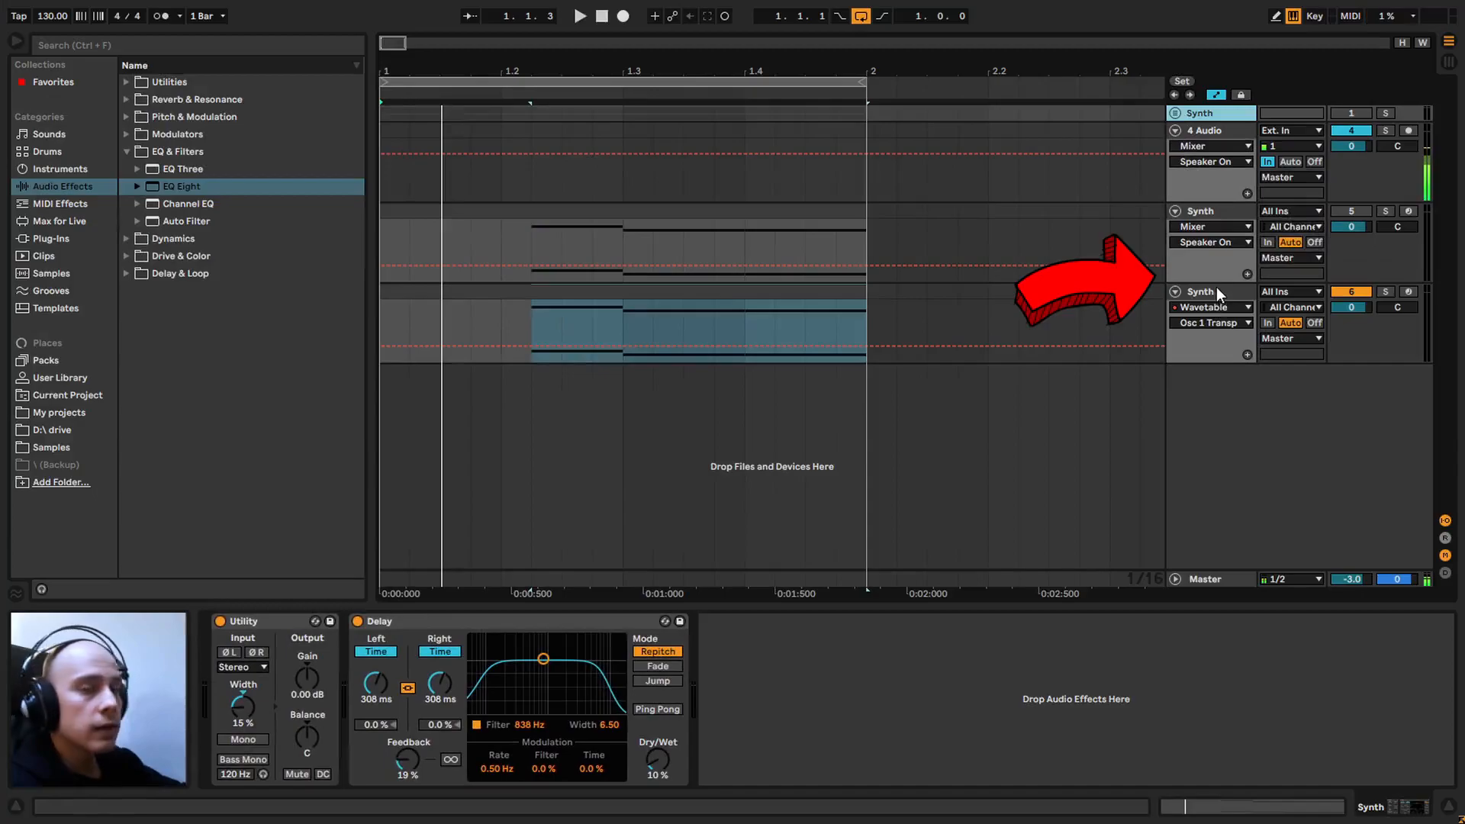
Step: Group the original and duplicated Synth tracks
{"action": "left_click", "coordinate": [1221, 293]}
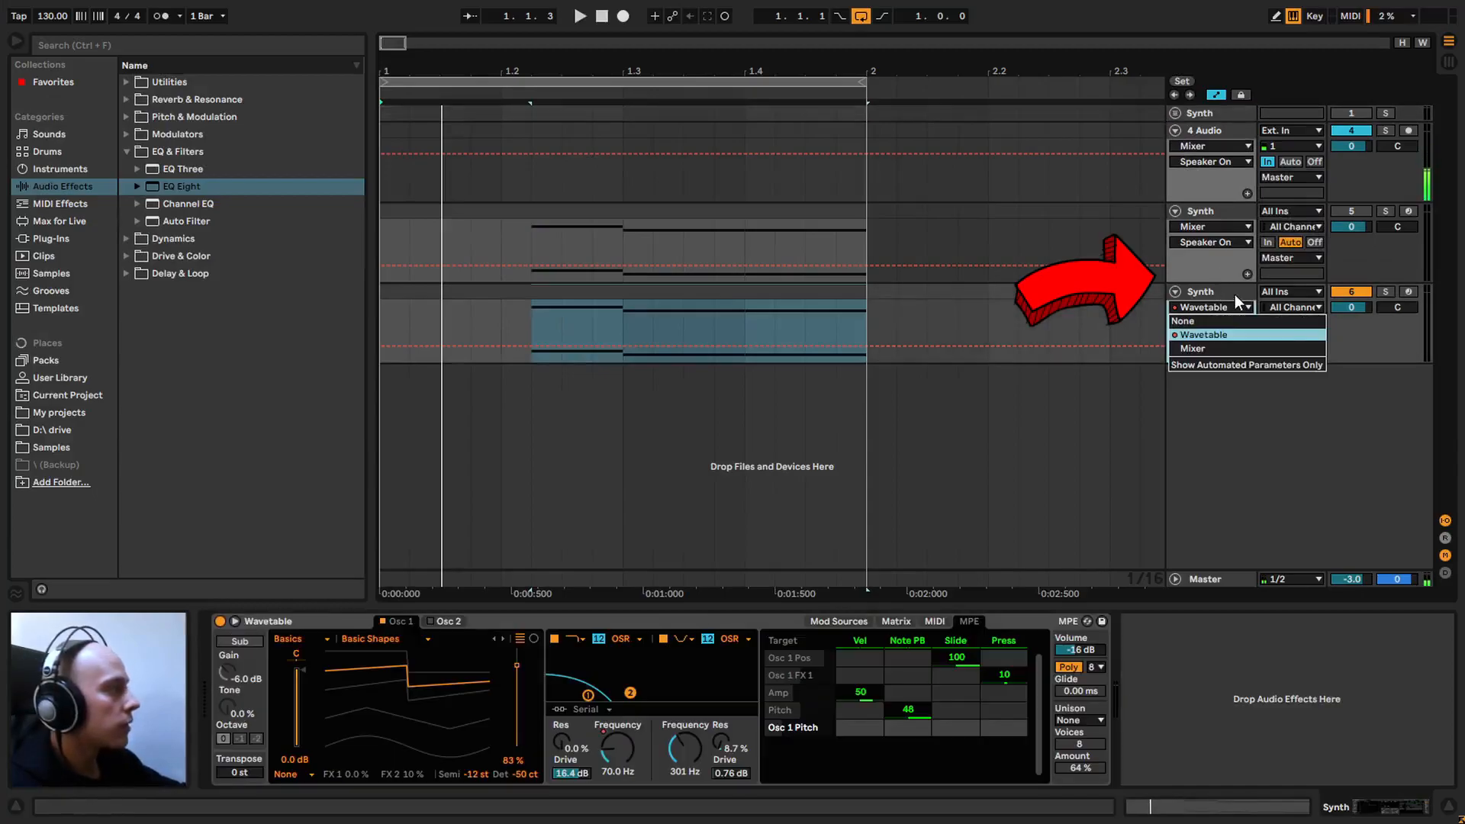
{"action": "left_click", "coordinate": [1222, 209], "text": "shift"}
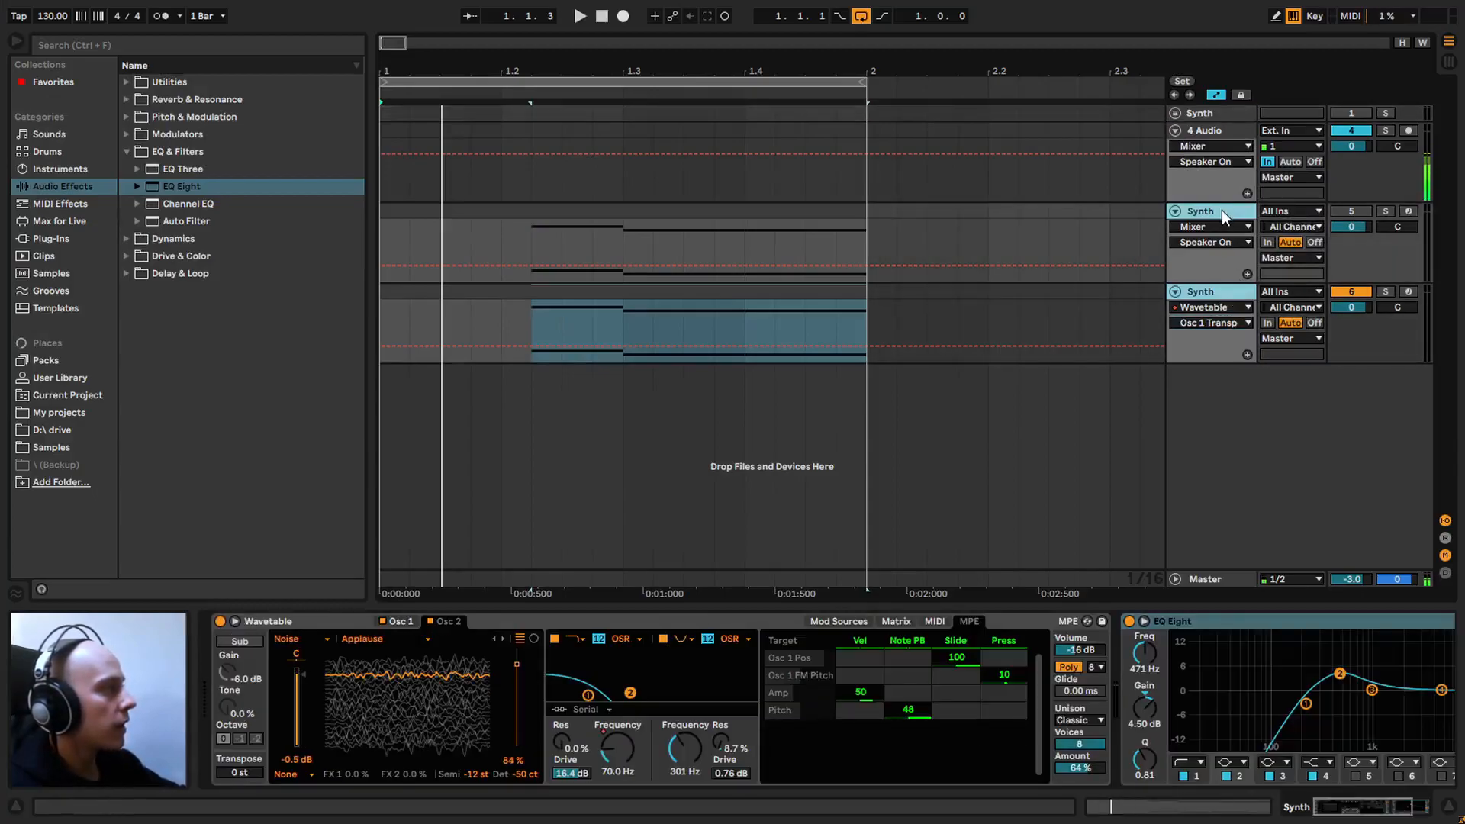
{"action": "key", "text": "ctrl+g"}
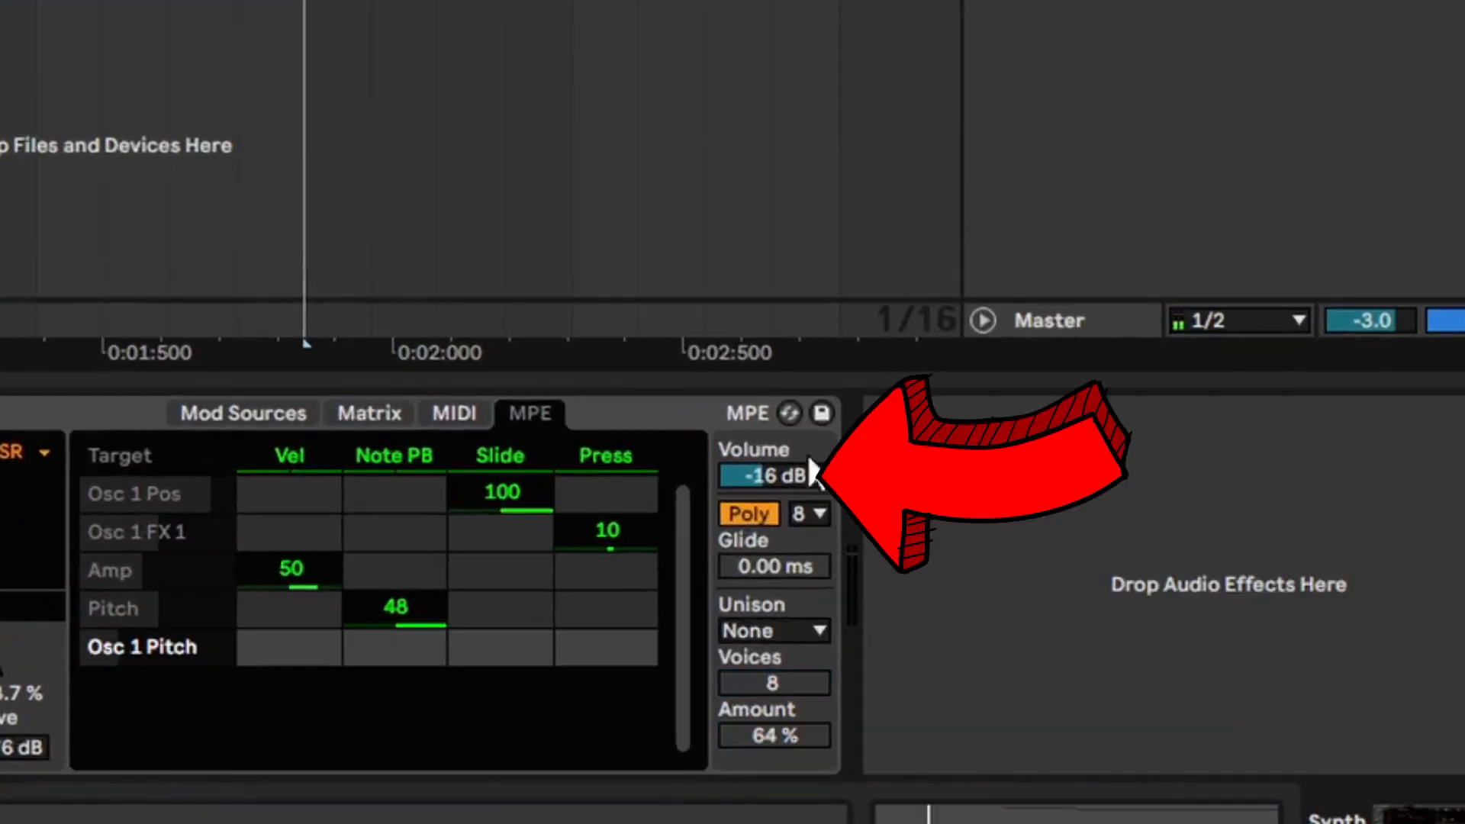
Step: Set the duplicated track's Wavetable volume to -23 dB and play both synth layers together
{"action": "type", "text": "-23"}
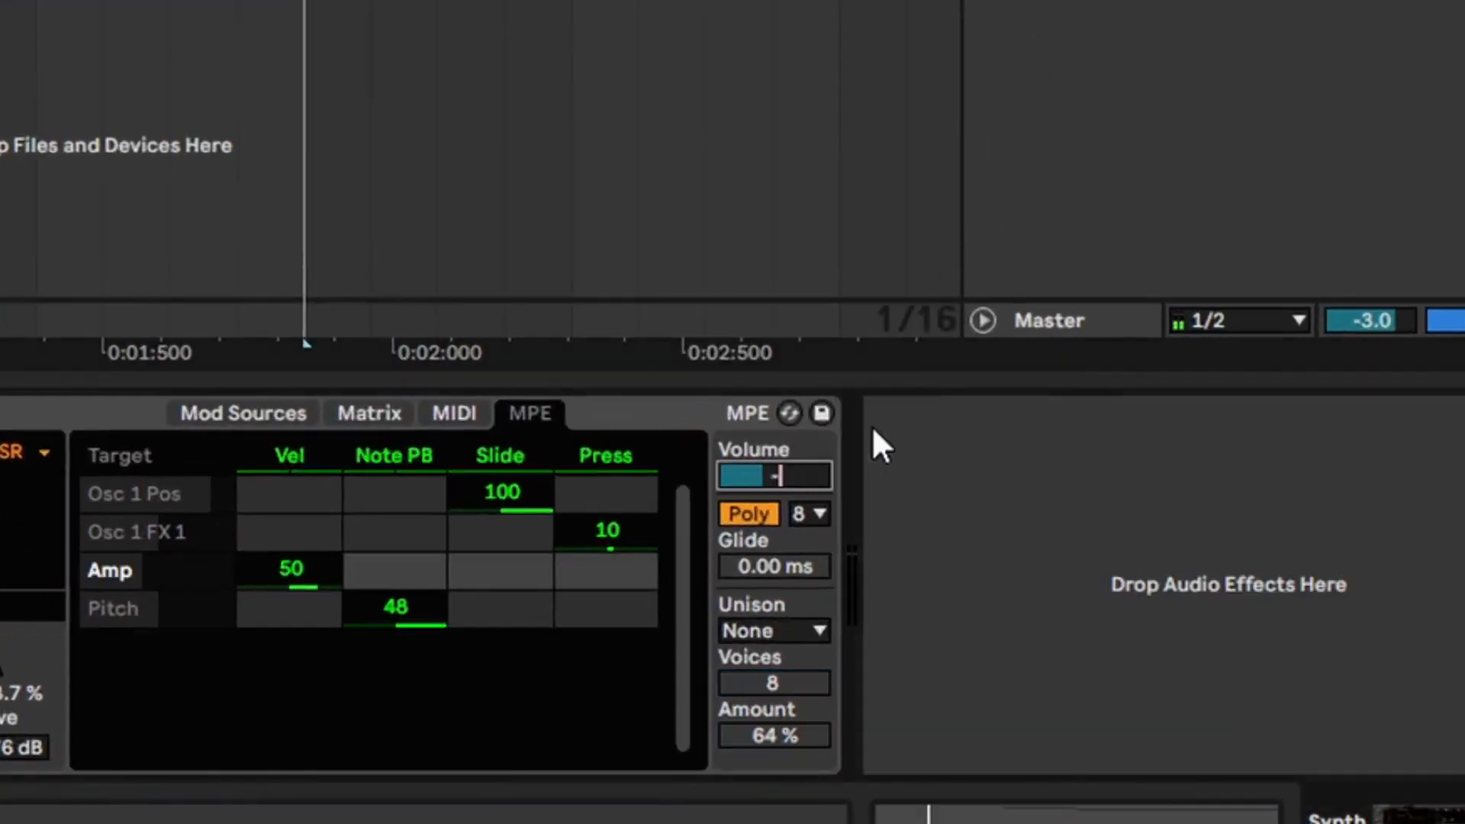
{"action": "key", "text": "Return"}
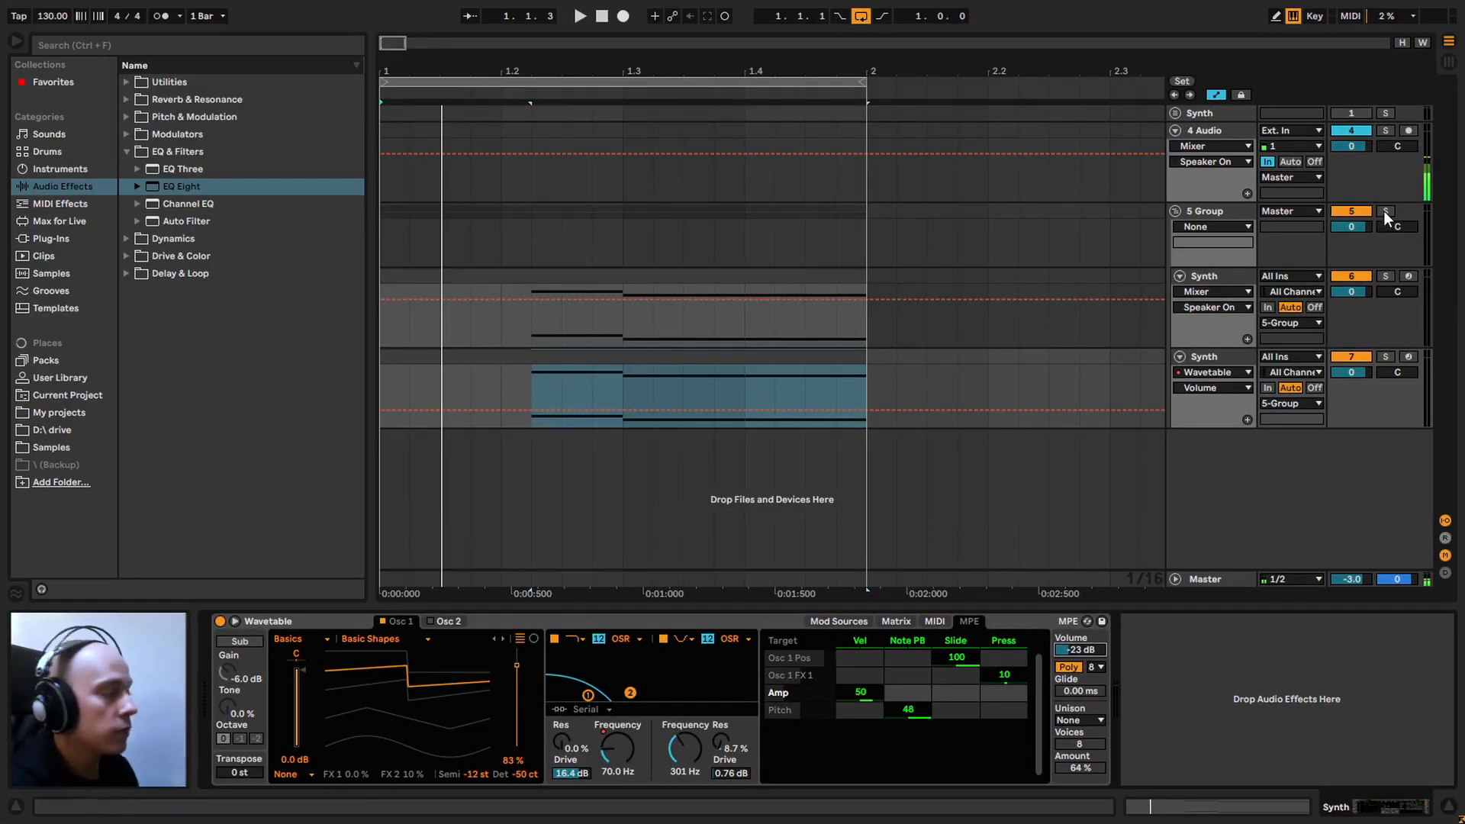
{"action": "key", "text": "space"}
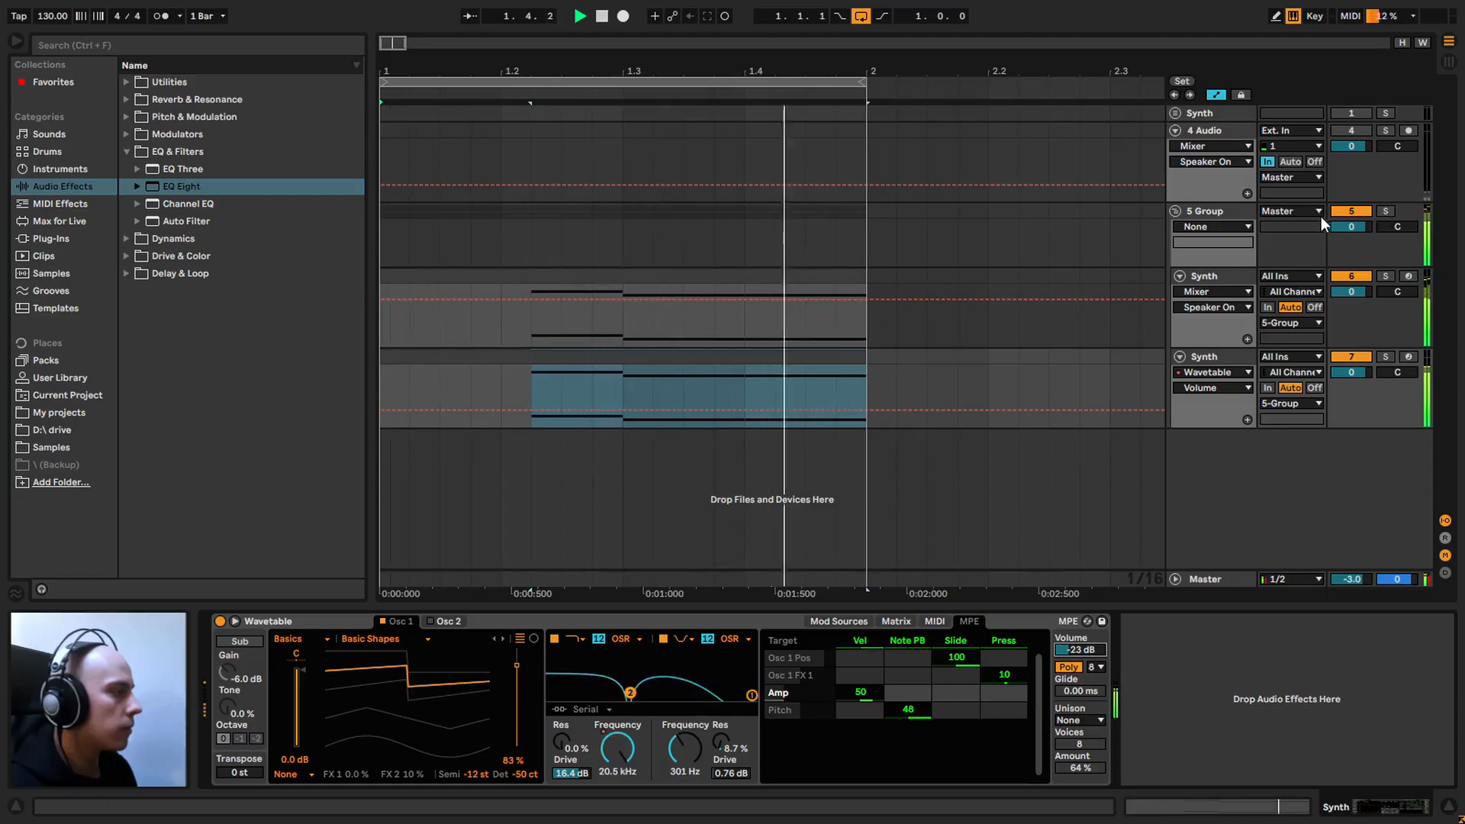
{"action": "key", "text": "space"}
Step: Add the Utility audio effect to the synth group track
{"action": "left_click", "coordinate": [1230, 210]}
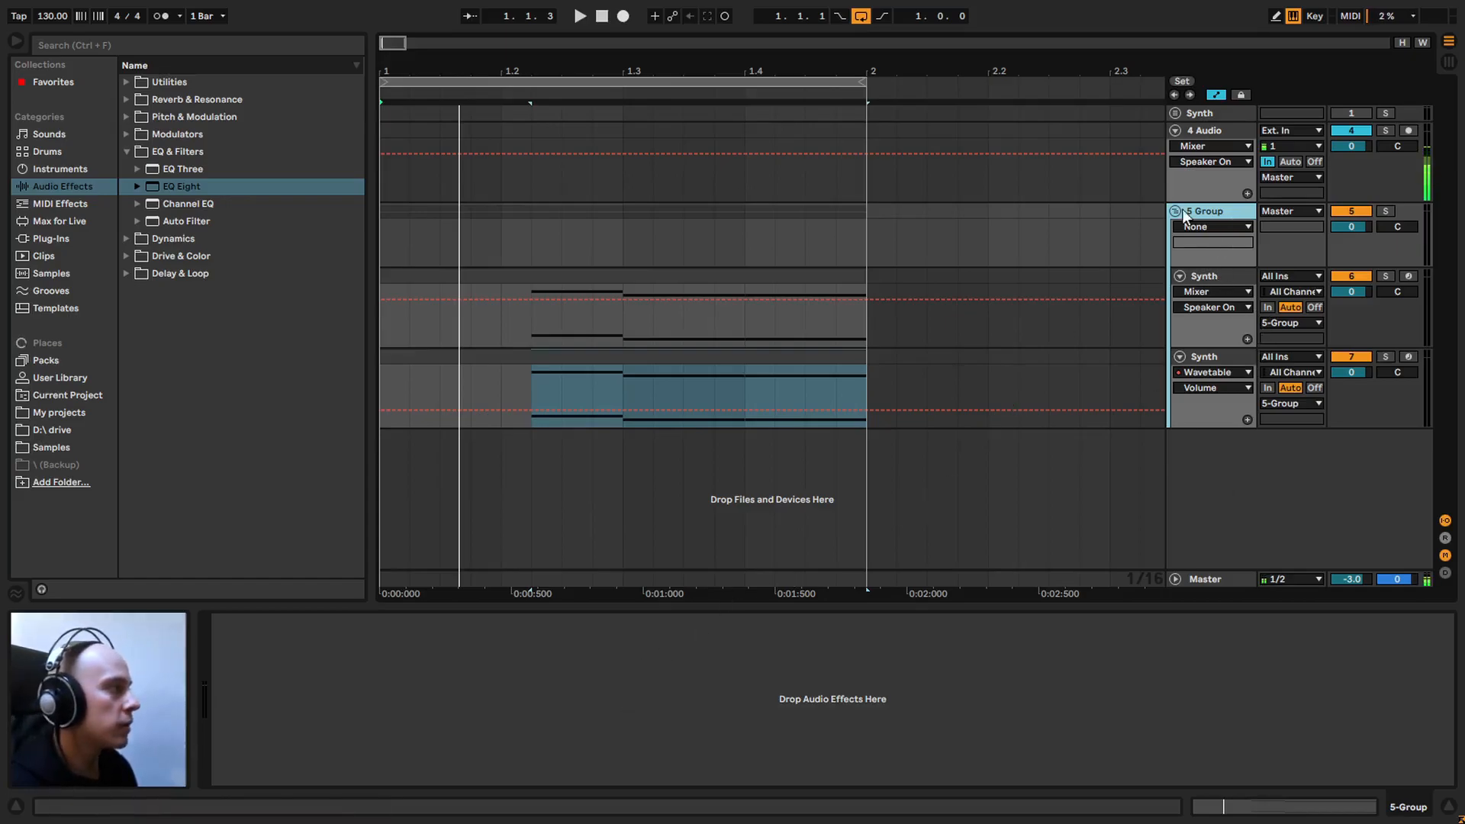
{"action": "left_click", "coordinate": [128, 152]}
{"action": "left_click", "coordinate": [126, 83]}
{"action": "left_click_drag", "start_coordinate": [164, 100], "coordinate": [305, 672]}
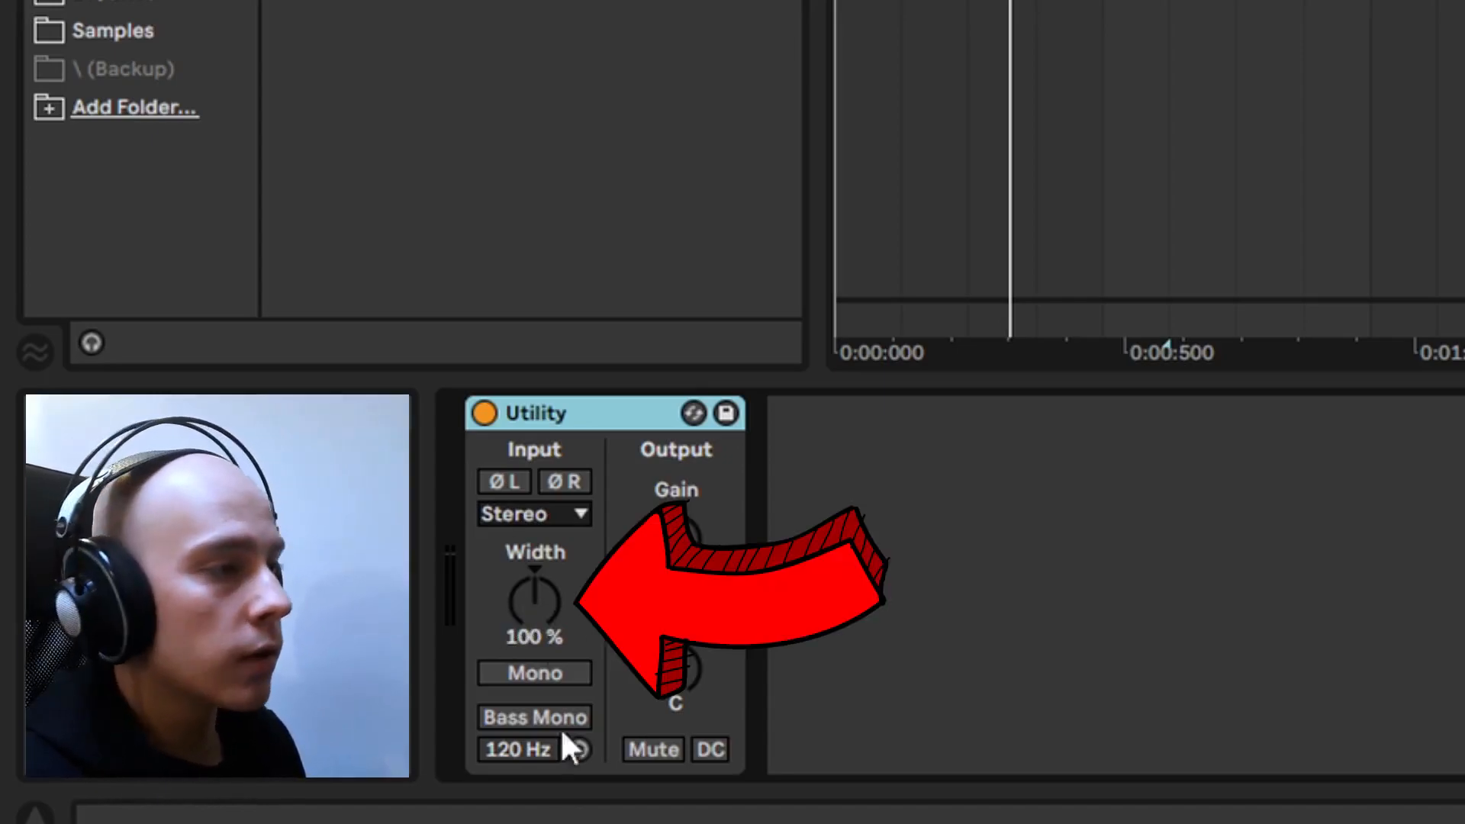
{"action": "left_click", "coordinate": [914, 611]}
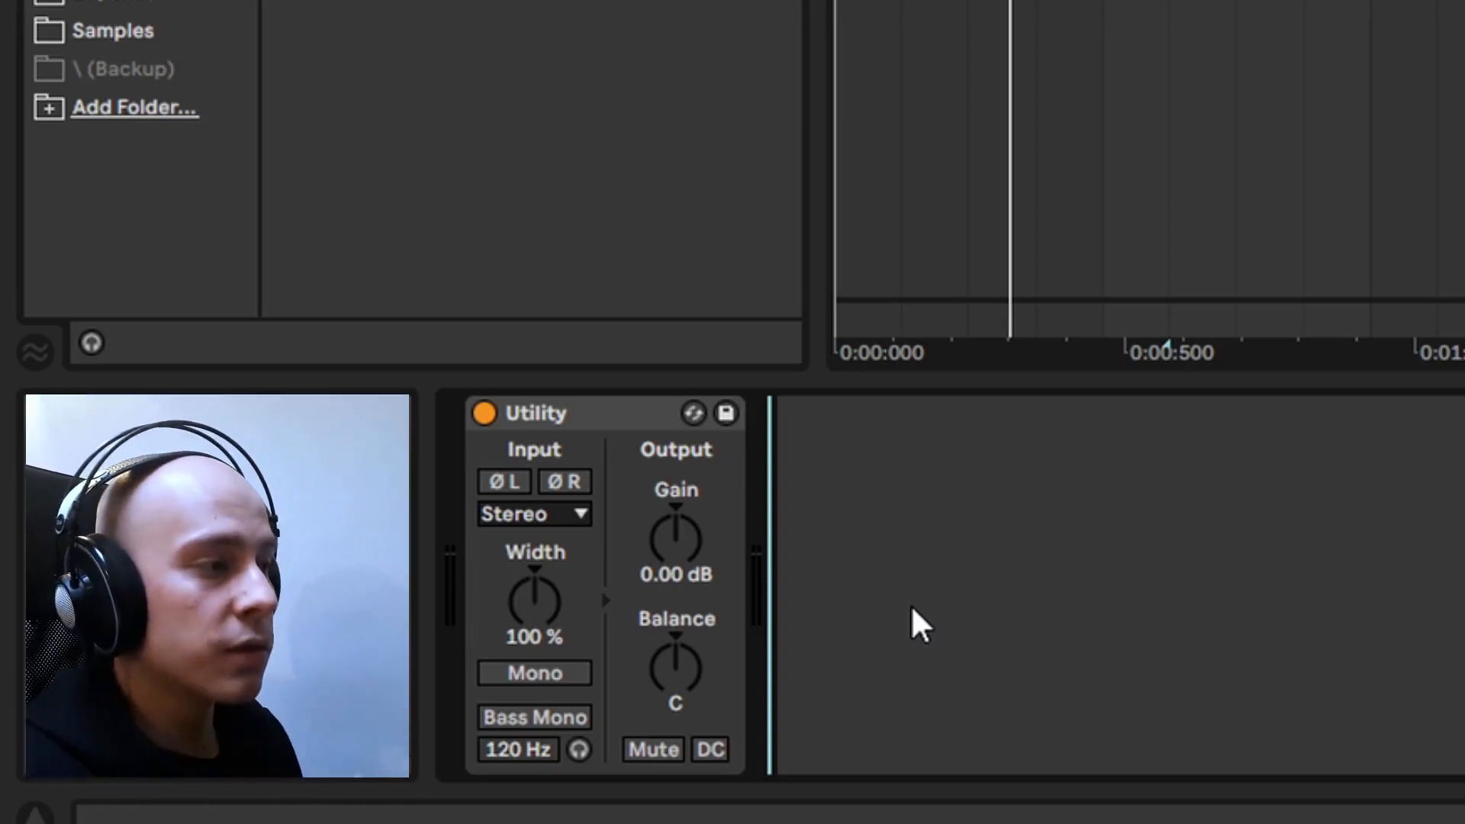
Step: Narrow the group's stereo width in Utility to 15 % during playback
{"action": "key", "text": "space"}
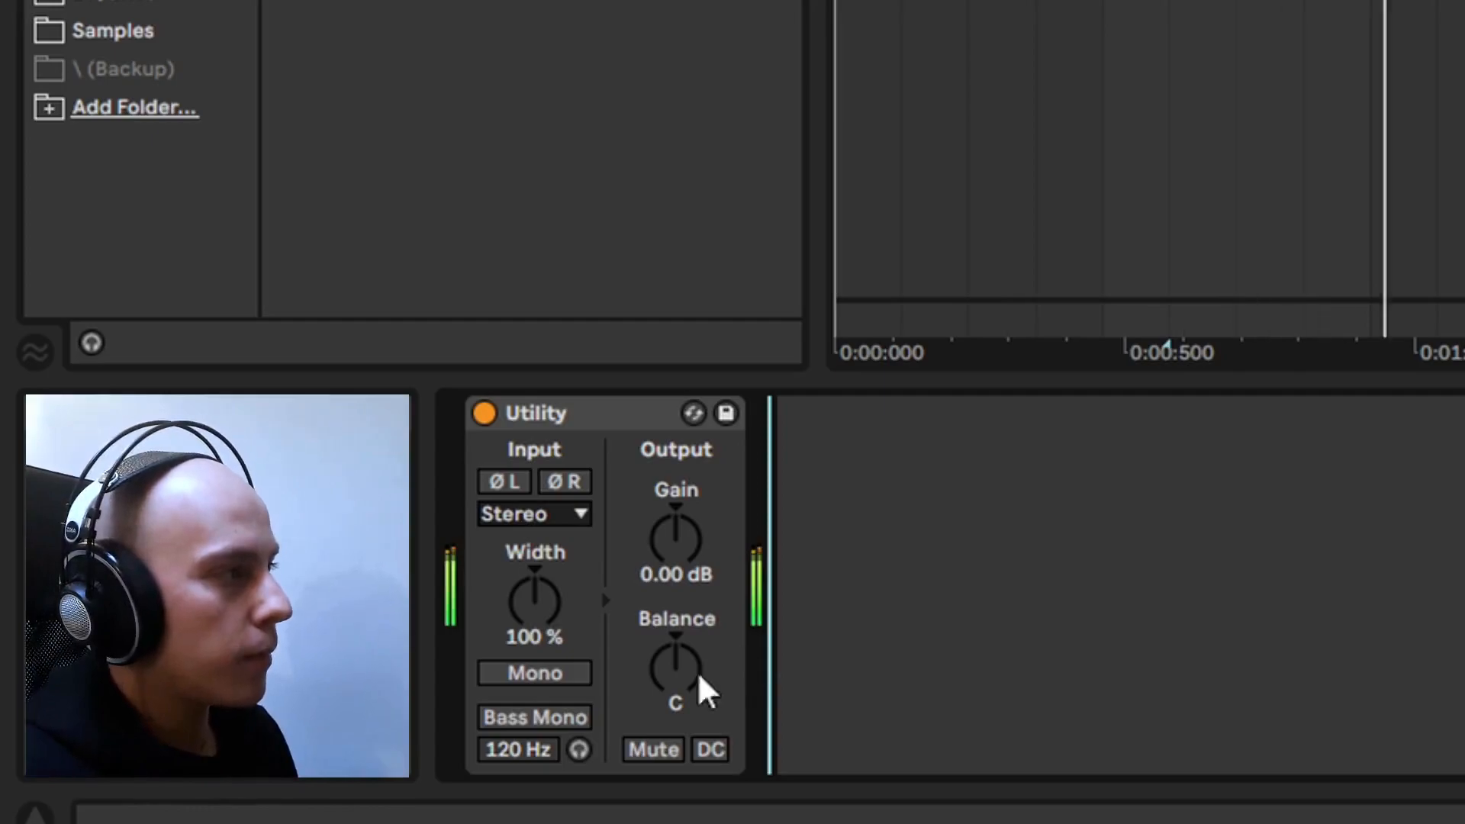
{"action": "mouse_move", "coordinate": [533, 603]}
{"action": "left_mouse_down"}
{"action": "mouse_move", "coordinate": [532, 671]}
{"action": "mouse_move", "coordinate": [533, 595]}
{"action": "mouse_move", "coordinate": [533, 656]}
{"action": "mouse_move", "coordinate": [547, 608]}
{"action": "left_mouse_up"}
{"action": "left_click", "coordinate": [1193, 582]}
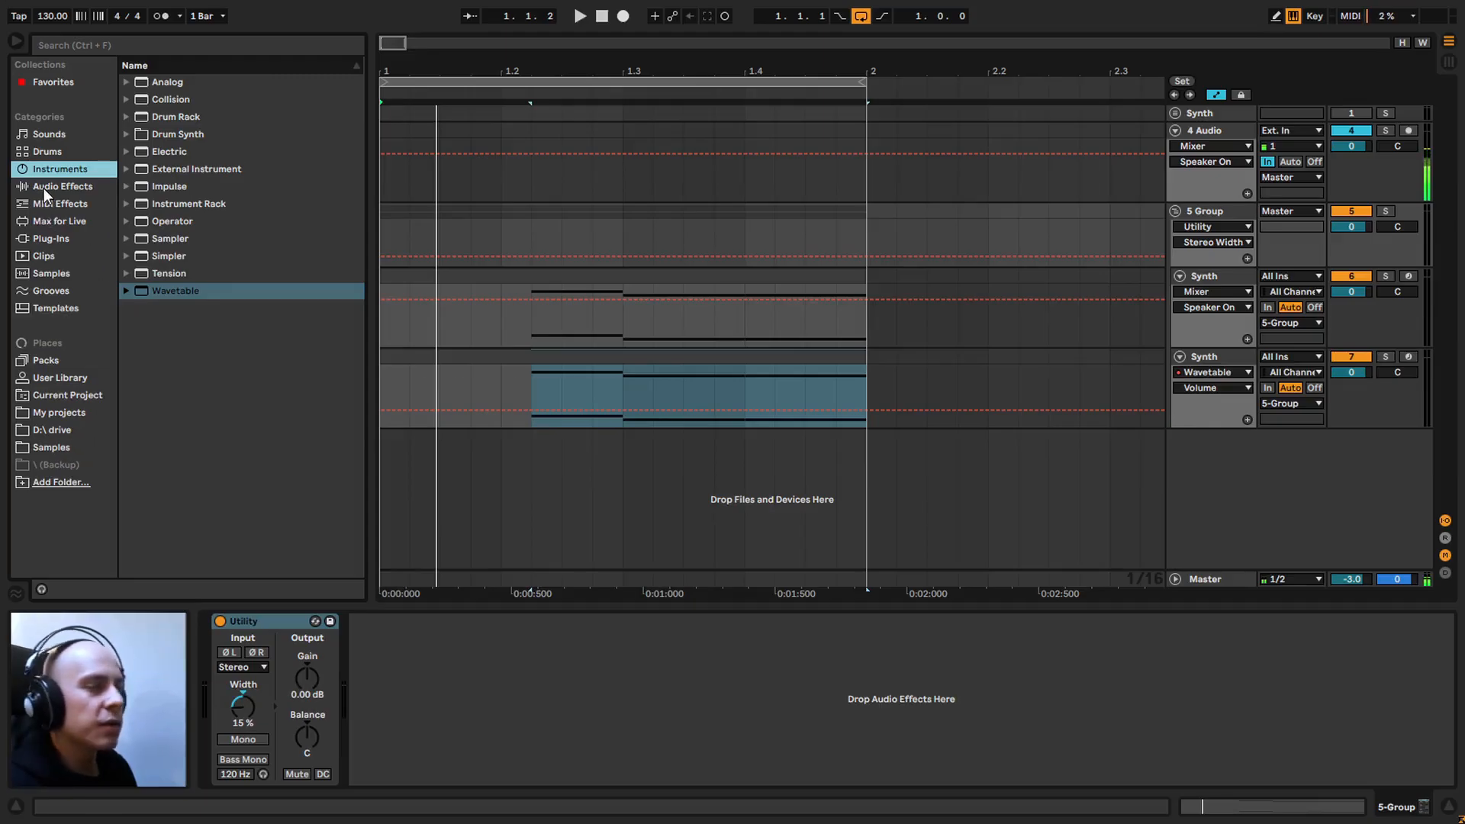
Step: Add the Delay audio effect after Utility on the group track and listen to its default sound
{"action": "left_click", "coordinate": [46, 187]}
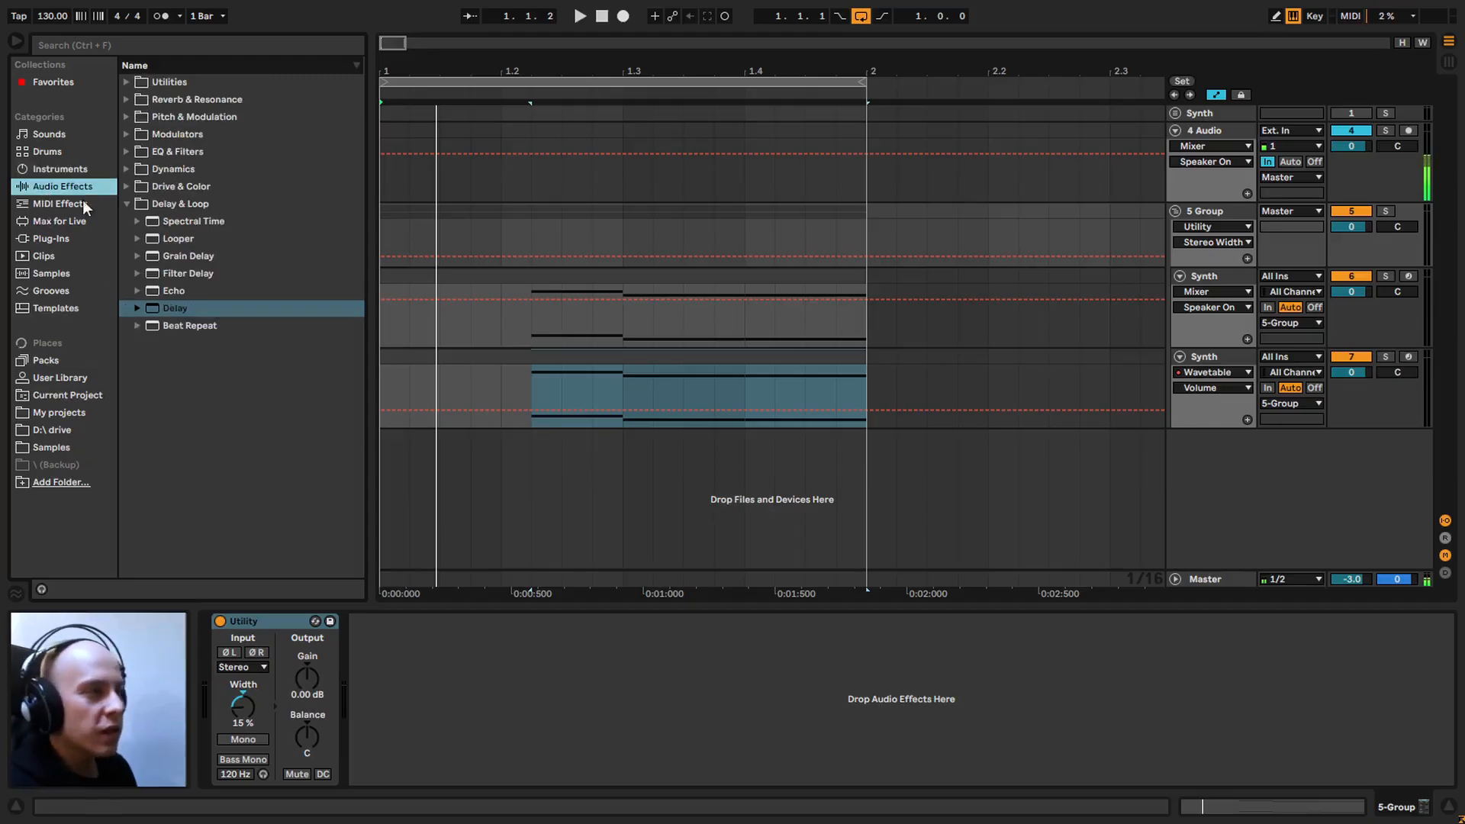
{"action": "left_click_drag", "start_coordinate": [166, 308], "coordinate": [655, 704]}
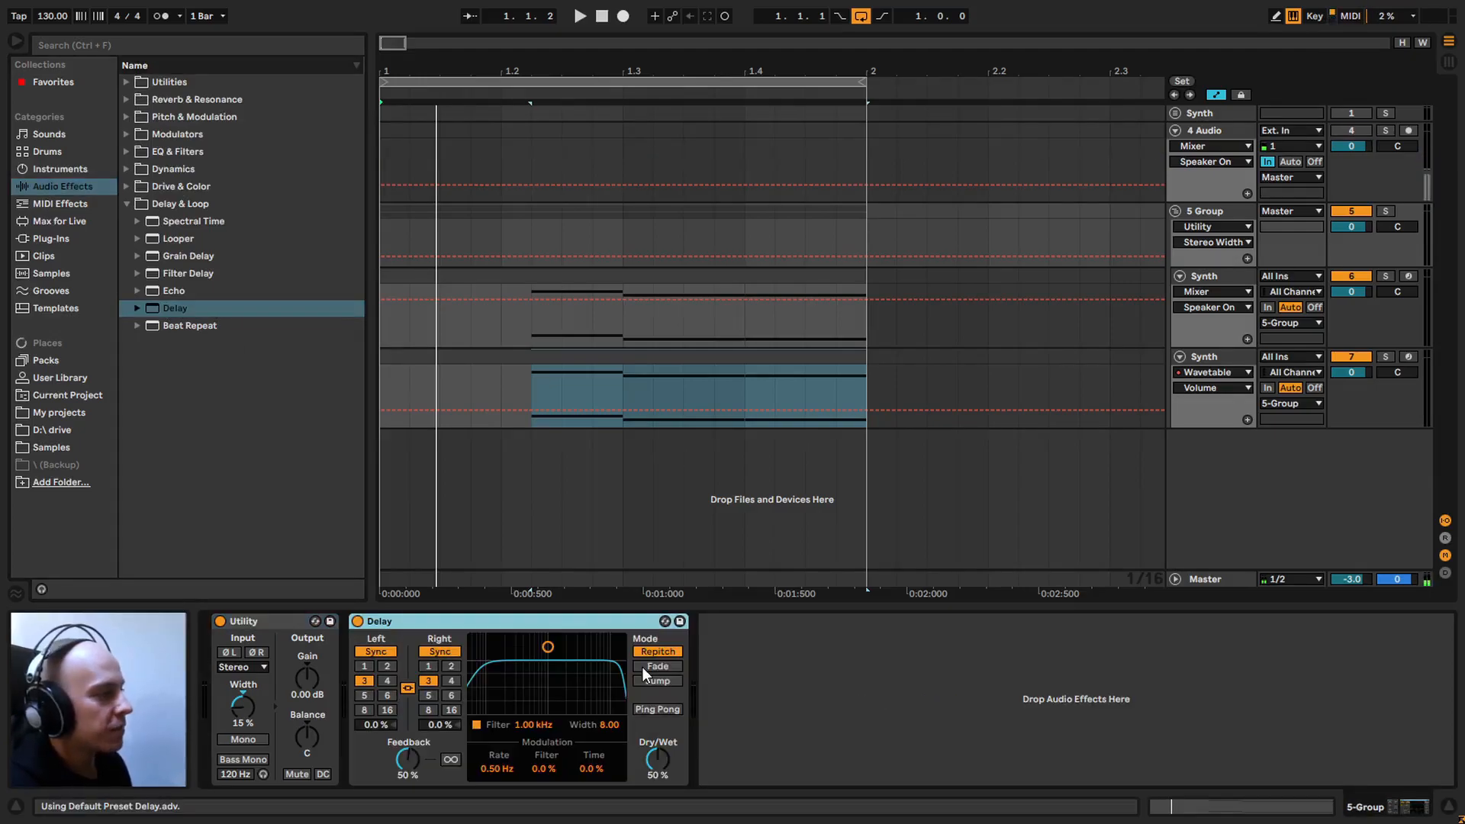
{"action": "key", "text": "space"}
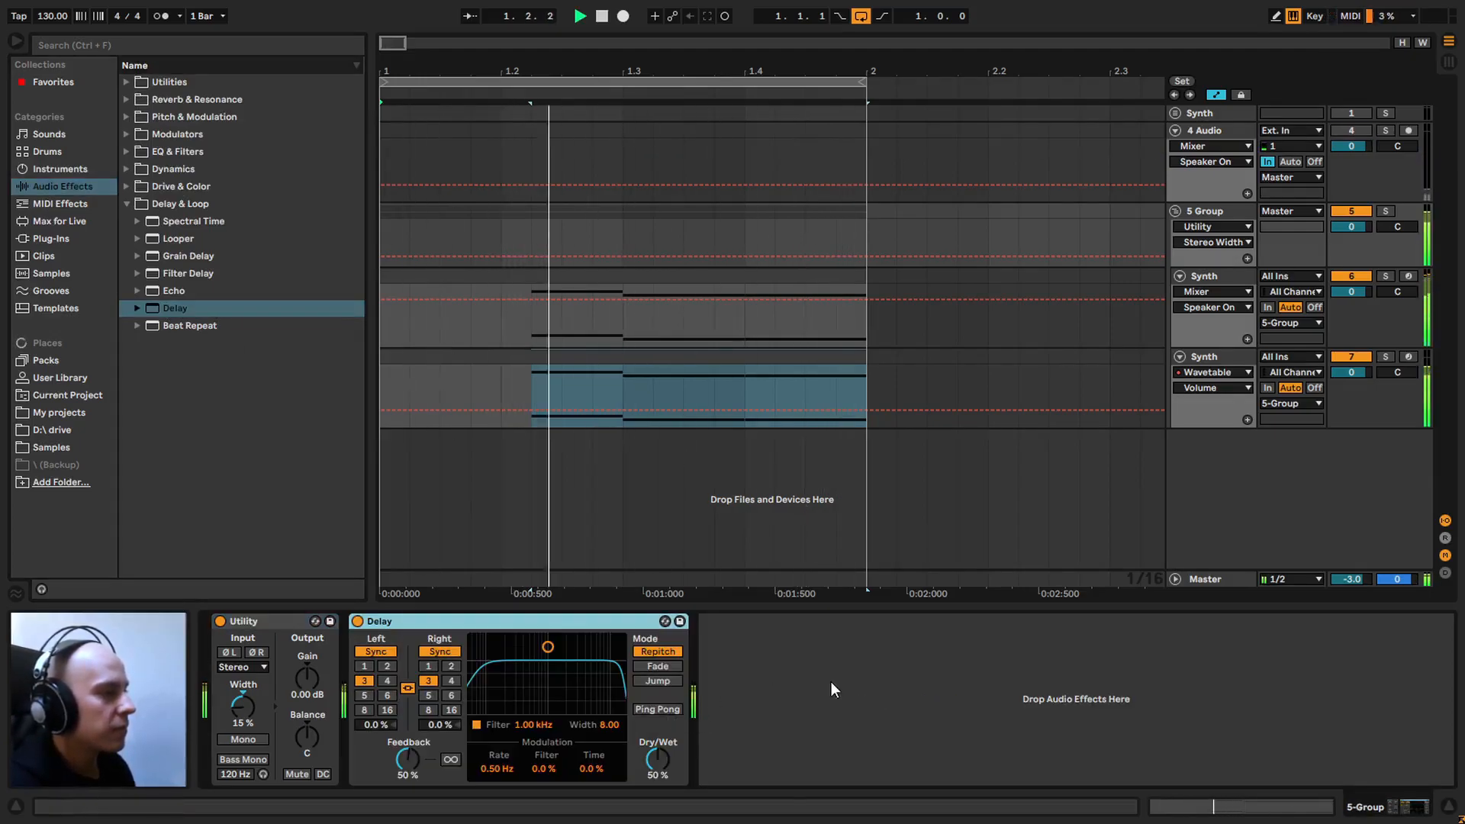
{"action": "key", "text": "space"}
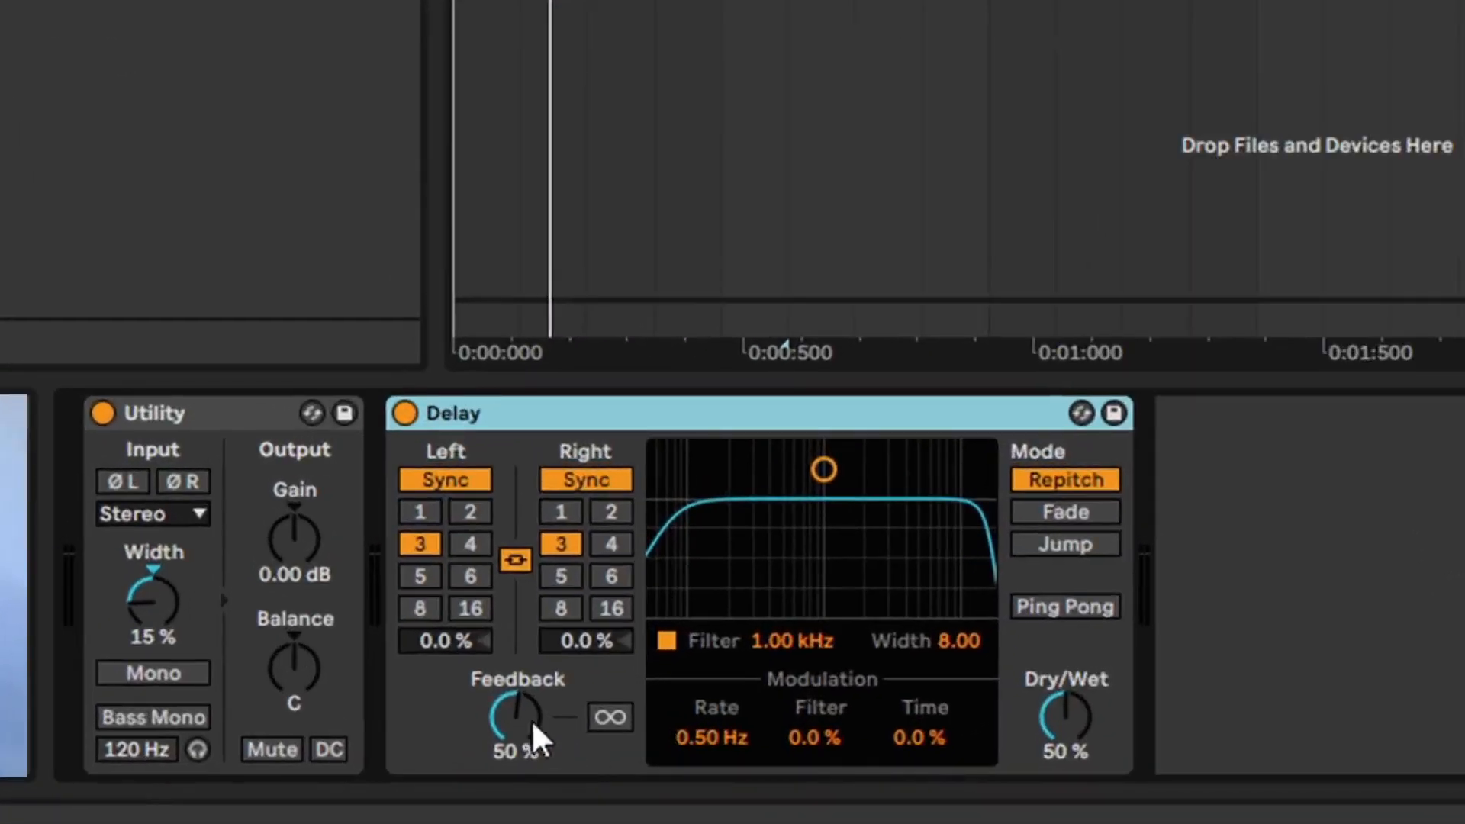
Step: Set the Delay's Dry/Wet to 18 %
{"action": "left_click", "coordinate": [1144, 725]}
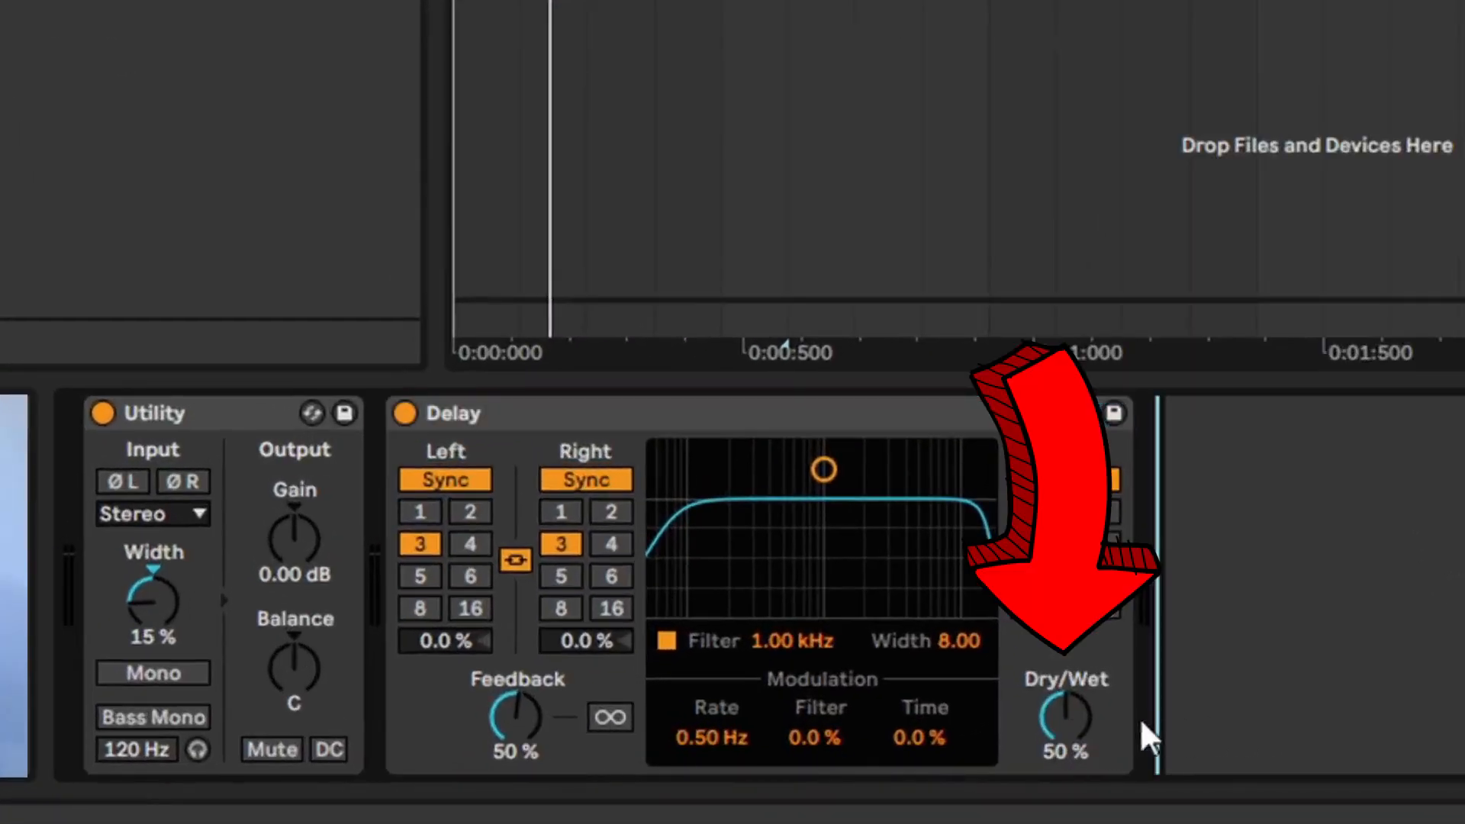
{"action": "mouse_move", "coordinate": [1069, 746]}
{"action": "left_mouse_down"}
{"action": "mouse_move", "coordinate": [1069, 775]}
{"action": "mouse_move", "coordinate": [1073, 731]}
{"action": "mouse_move", "coordinate": [1081, 752]}
{"action": "mouse_move", "coordinate": [1063, 740]}
{"action": "mouse_move", "coordinate": [1063, 769]}
{"action": "left_mouse_up"}
{"action": "key", "text": "space"}
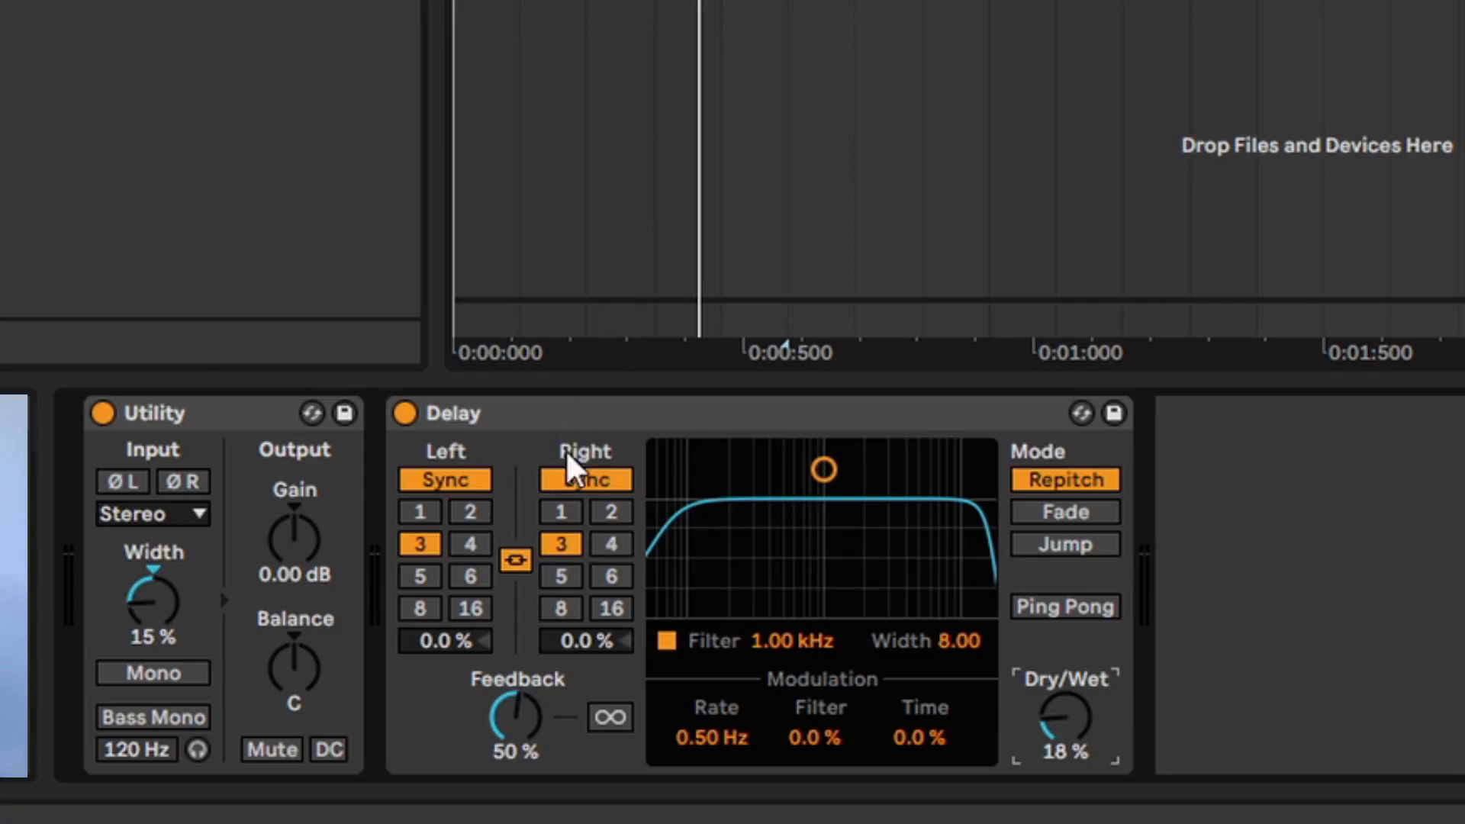
Step: Audition the Delay's linked channels with synced time values of 6 and 1
{"action": "key", "text": "space"}
{"action": "left_click", "coordinate": [606, 577]}
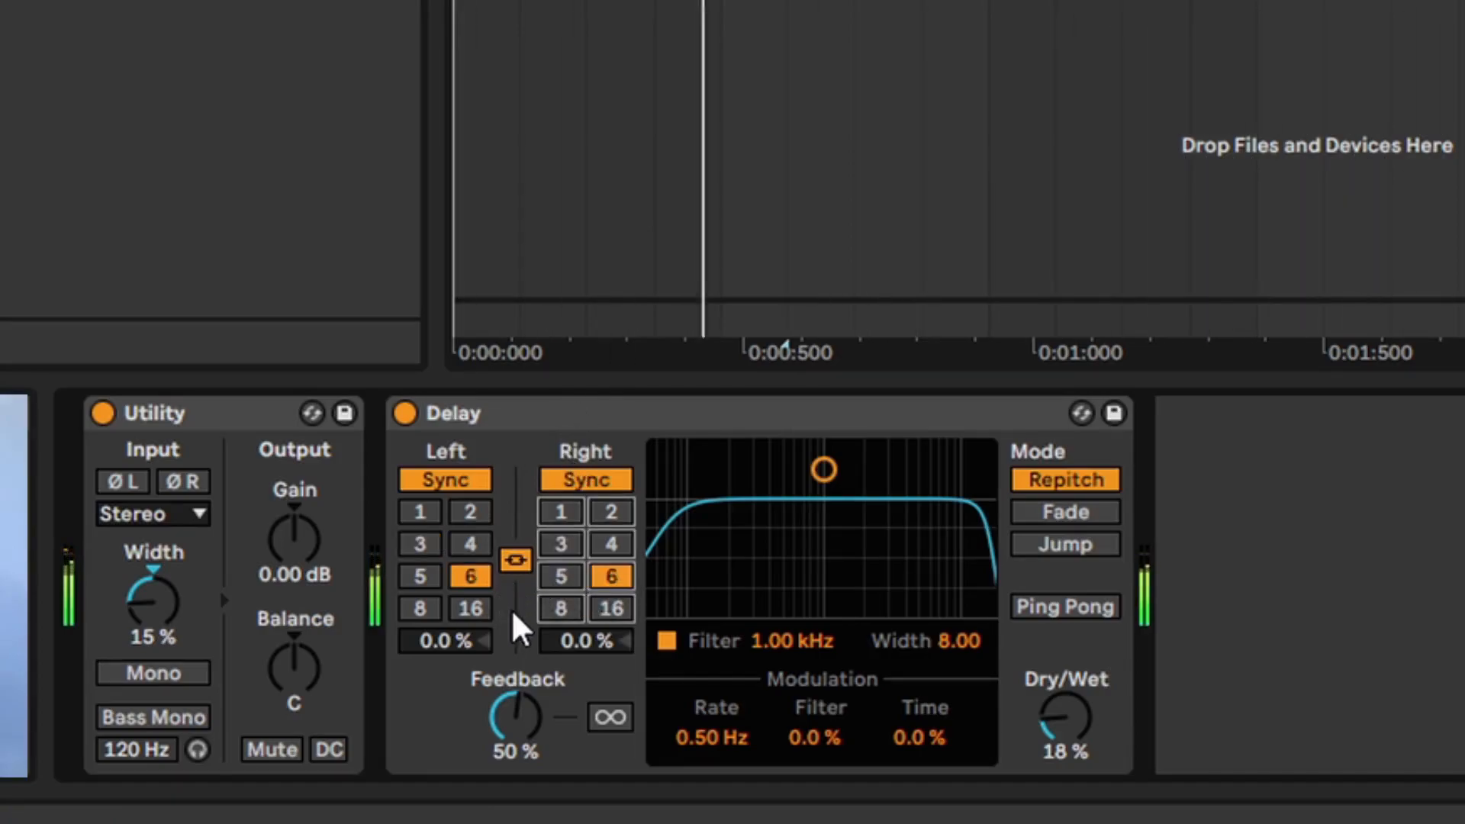
{"action": "left_click", "coordinate": [571, 510]}
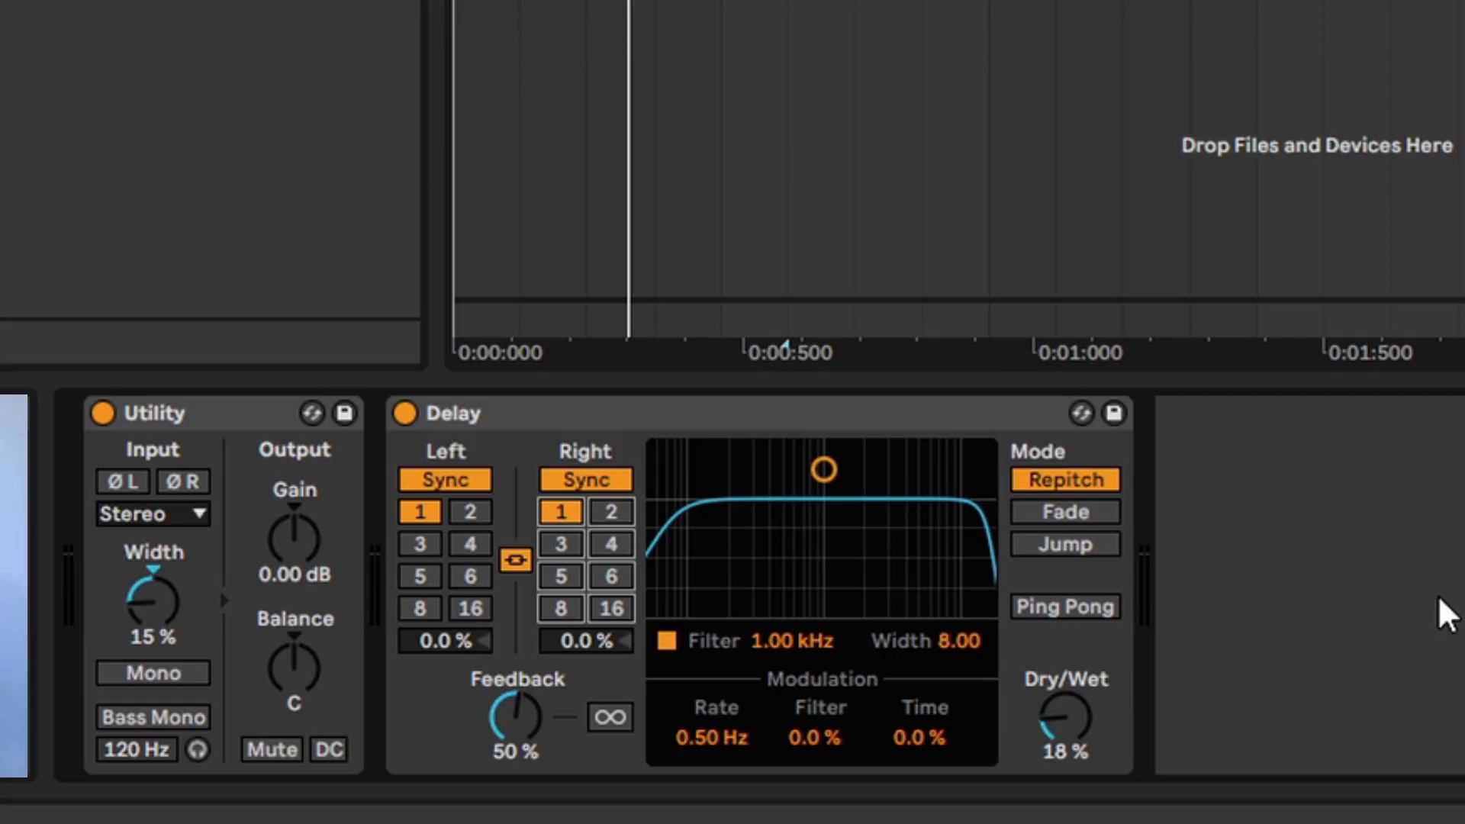
Step: Set the Delay's linked channels to a free time of 308 ms, using the web delay calculator's results for 130 BPM
{"action": "left_click", "coordinate": [551, 479]}
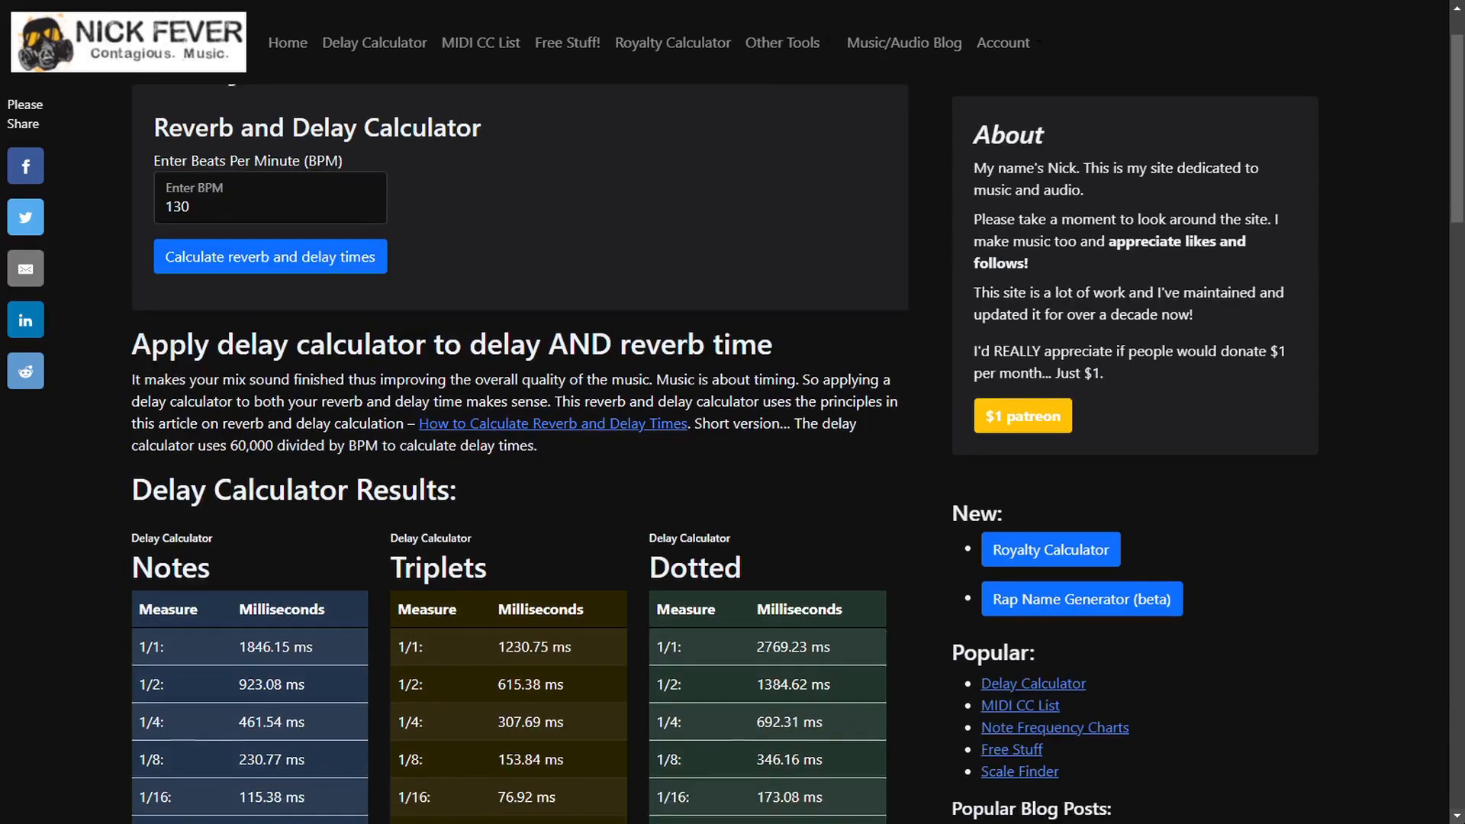
{"action": "scroll", "coordinate": [519, 458], "scroll_direction": "down", "scroll_amount": 3}
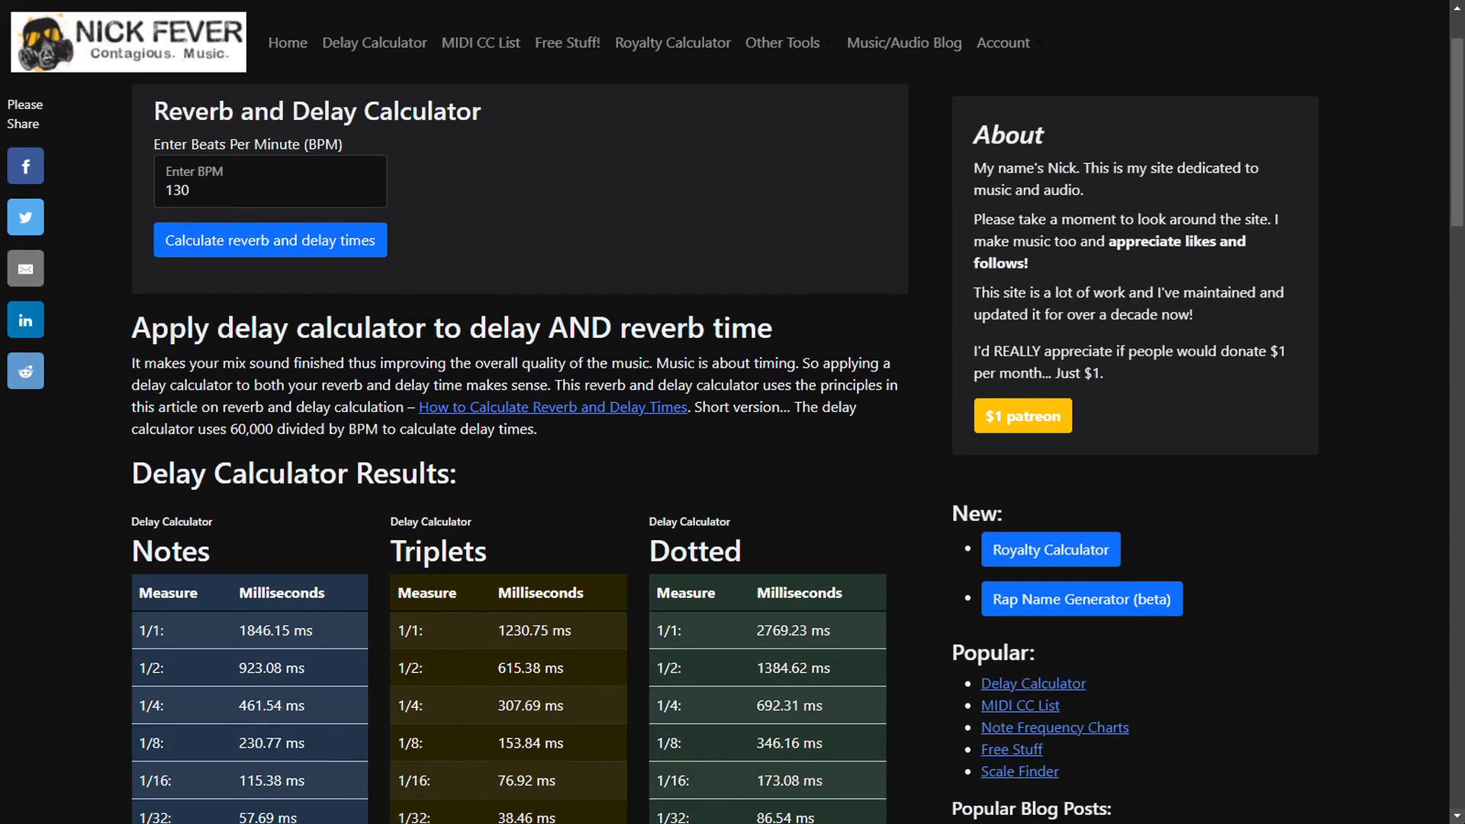
{"action": "scroll", "coordinate": [519, 458], "scroll_direction": "down", "scroll_amount": 4}
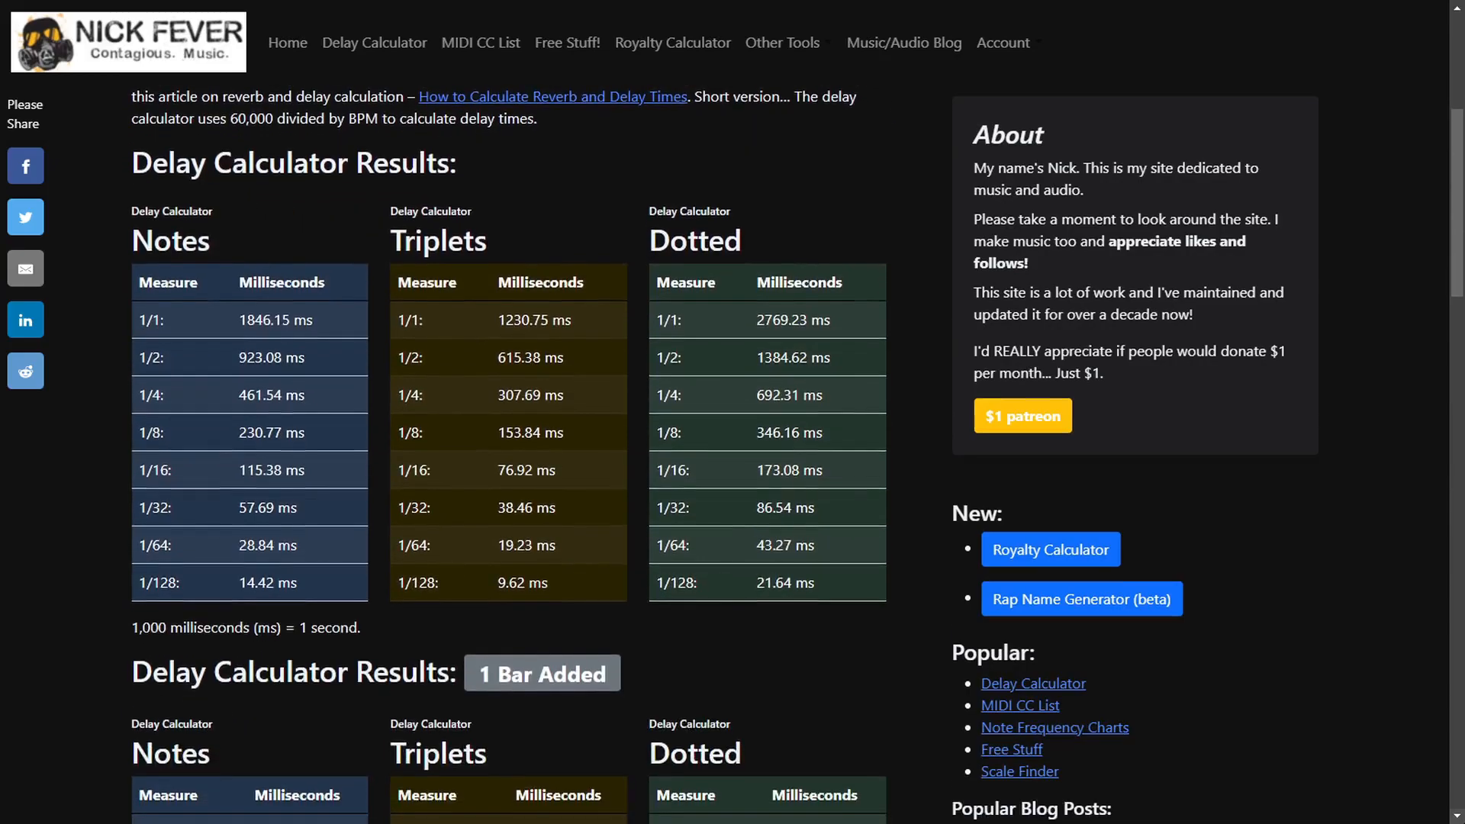
{"action": "scroll", "coordinate": [519, 458], "scroll_direction": "down", "scroll_amount": 5}
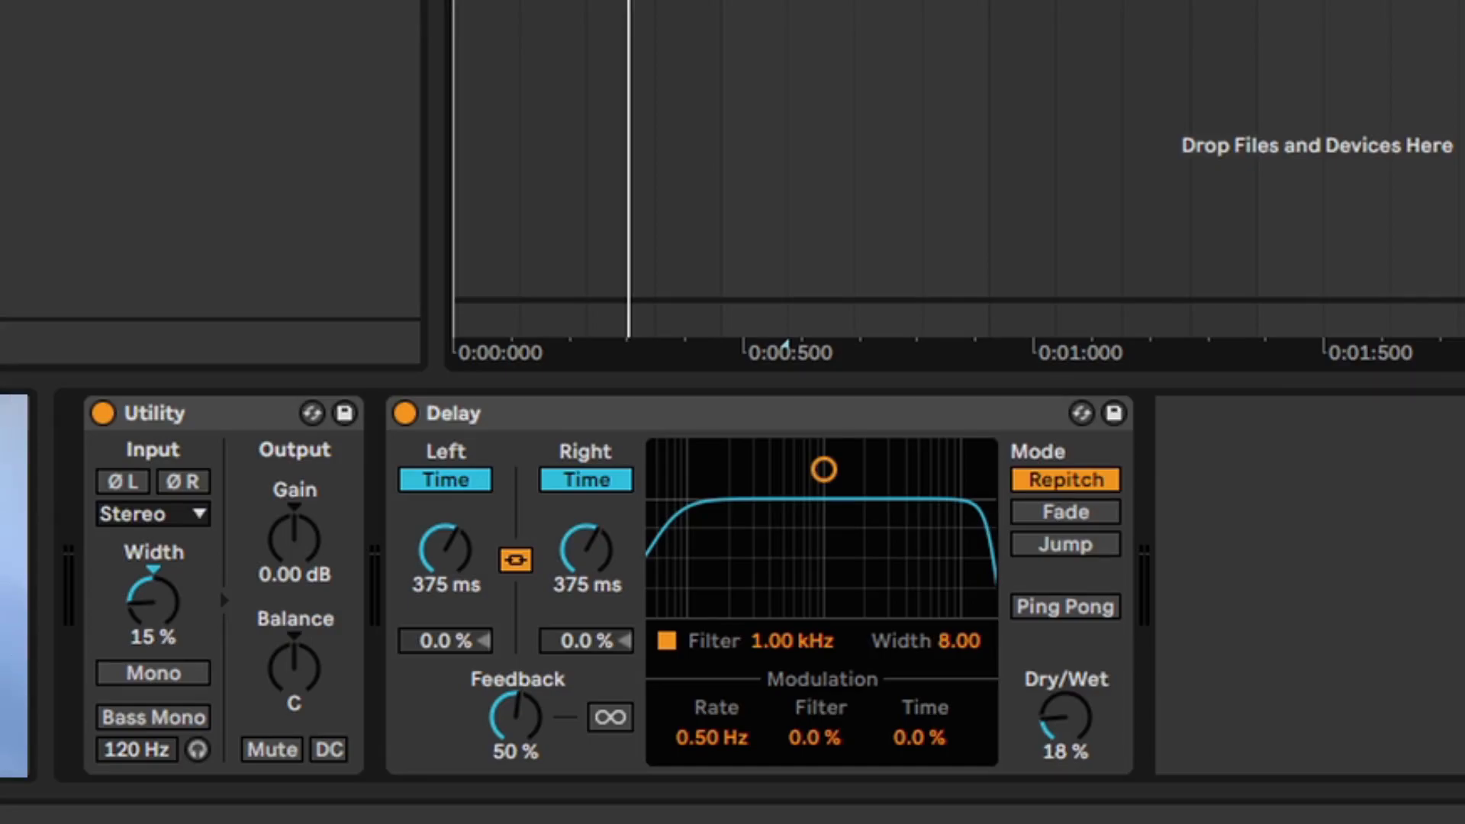
{"action": "left_click", "coordinate": [438, 560]}
{"action": "type", "text": "308"}
{"action": "key", "text": "Return"}
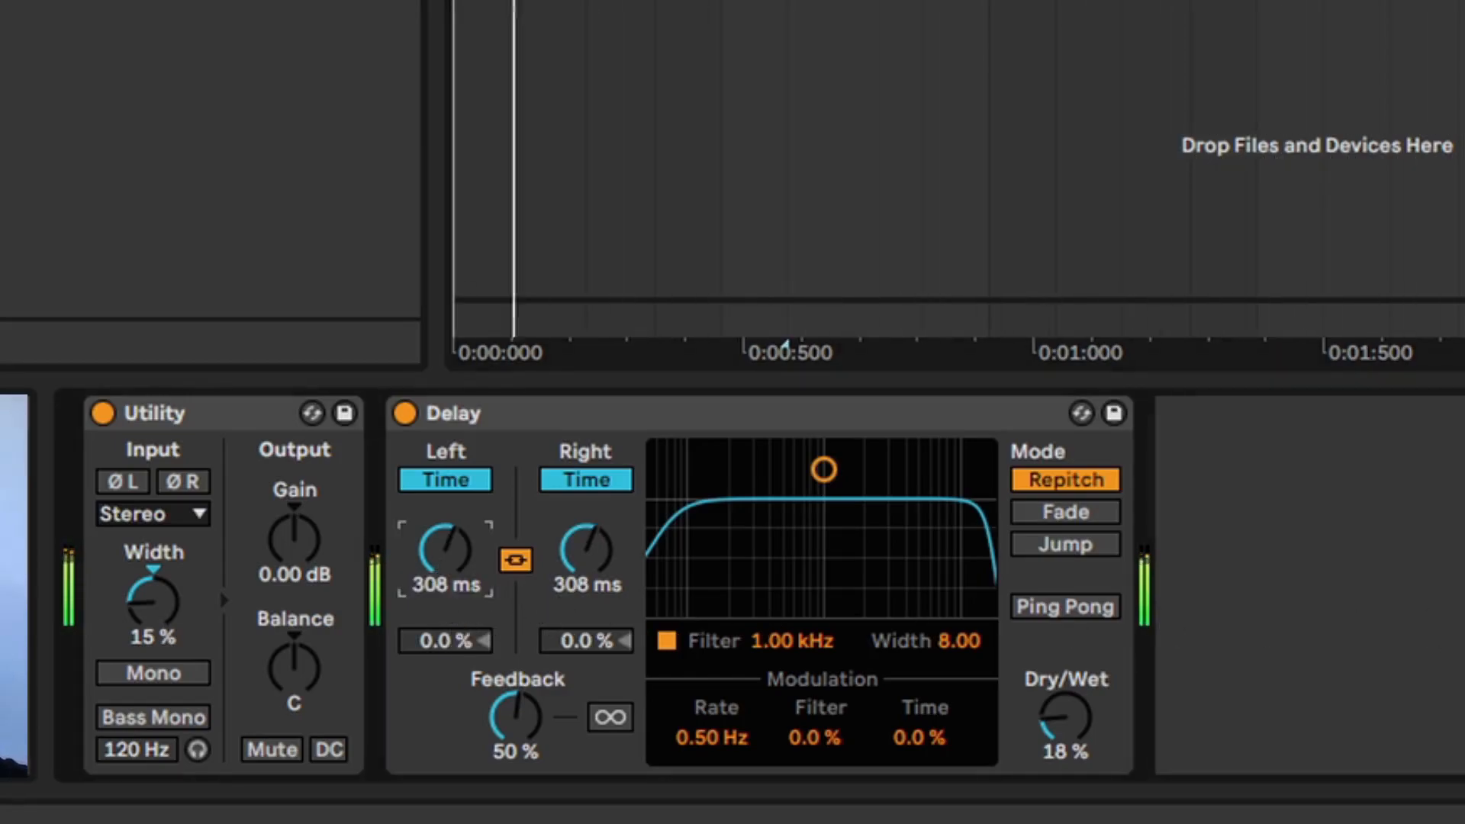
Step: Play the group back and lower the Delay's feedback to 36 %
{"action": "left_click", "coordinate": [1237, 585]}
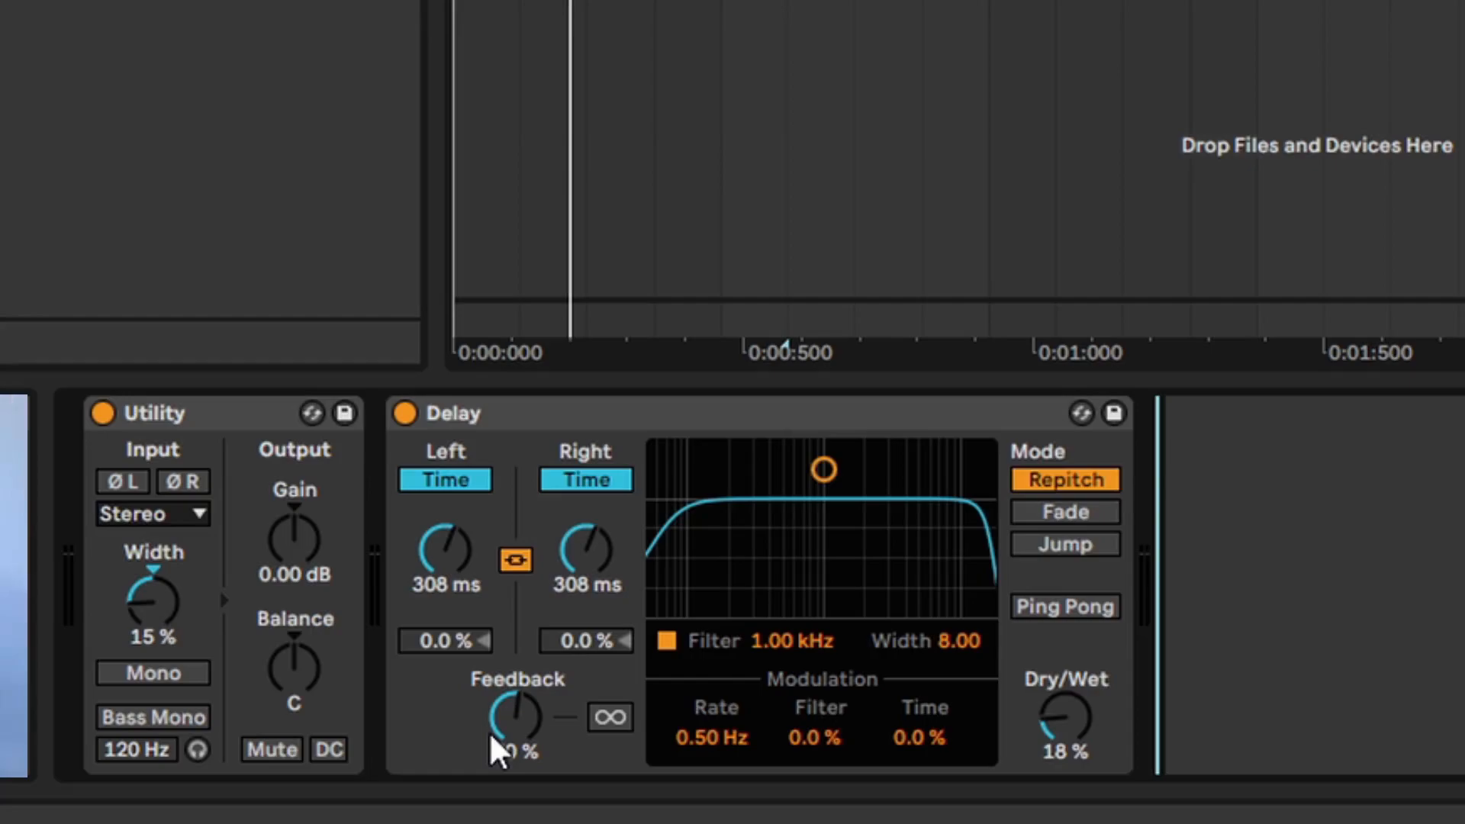
{"action": "key", "text": "space"}
{"action": "mouse_move", "coordinate": [489, 731]}
{"action": "left_mouse_down"}
{"action": "mouse_move", "coordinate": [488, 809]}
{"action": "mouse_move", "coordinate": [488, 752]}
{"action": "left_mouse_up"}
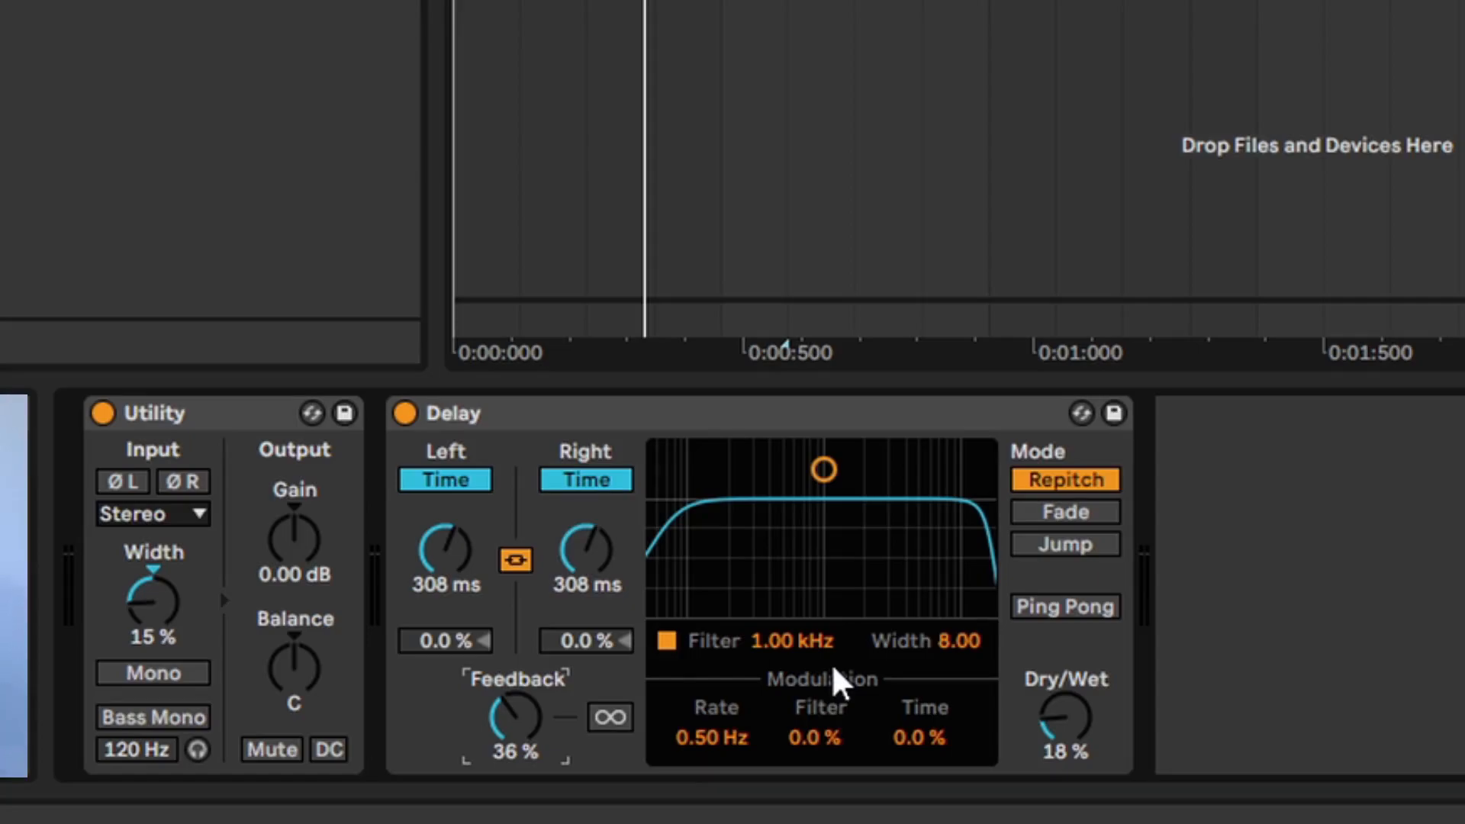
Step: Adjust the Delay's filter during playback to a frequency of 993 Hz and a width of 5.75
{"action": "mouse_move", "coordinate": [801, 643]}
{"action": "left_mouse_down"}
{"action": "mouse_move", "coordinate": [801, 580]}
{"action": "mouse_move", "coordinate": [801, 622]}
{"action": "left_mouse_up"}
{"action": "left_click_drag", "start_coordinate": [934, 642], "coordinate": [934, 661]}
{"action": "left_click_drag", "start_coordinate": [796, 639], "coordinate": [796, 658]}
{"action": "left_click_drag", "start_coordinate": [928, 660], "coordinate": [928, 680]}
{"action": "left_click_drag", "start_coordinate": [781, 647], "coordinate": [782, 638]}
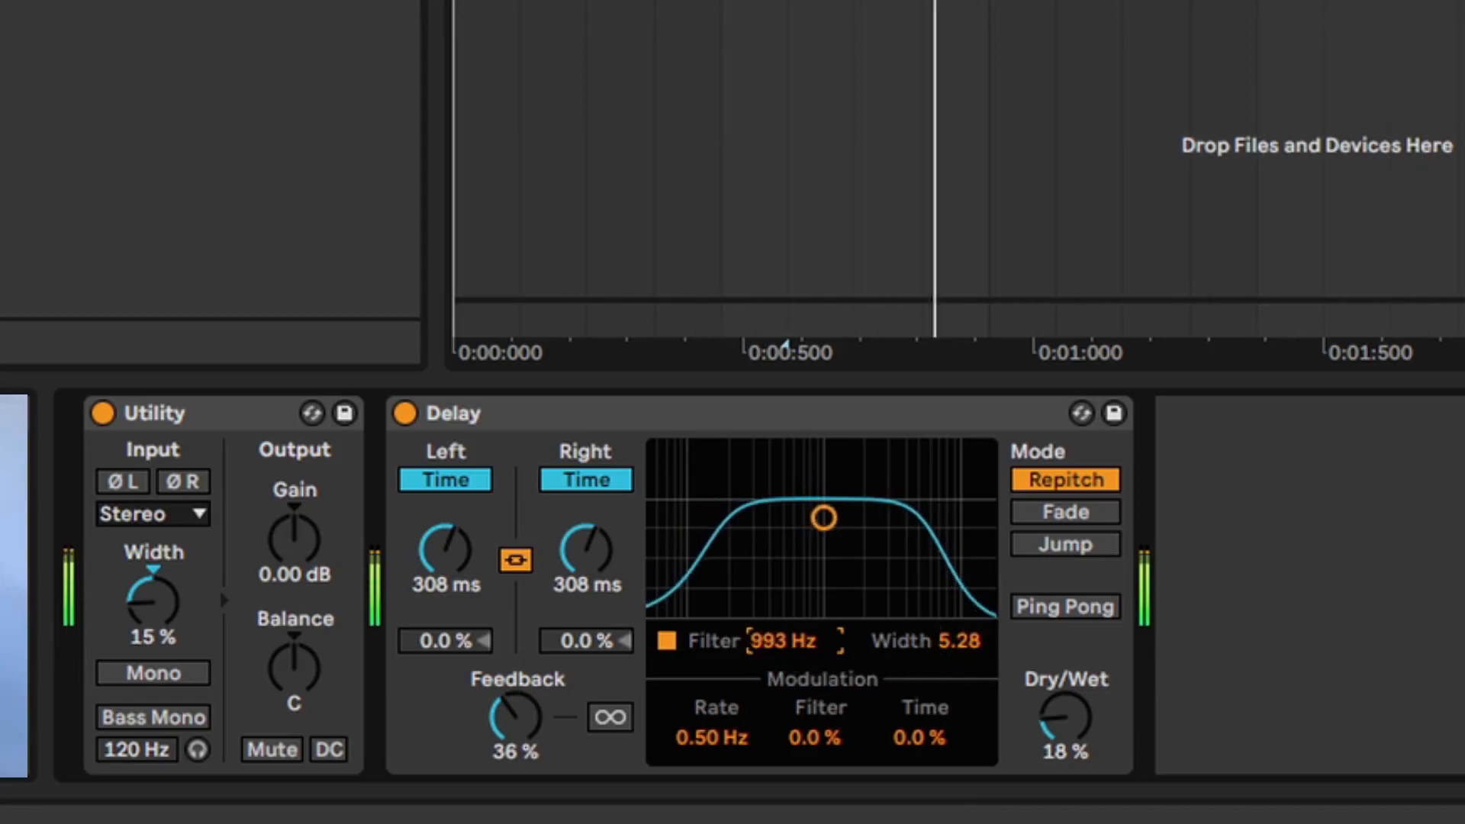
{"action": "left_click_drag", "start_coordinate": [940, 642], "coordinate": [940, 634]}
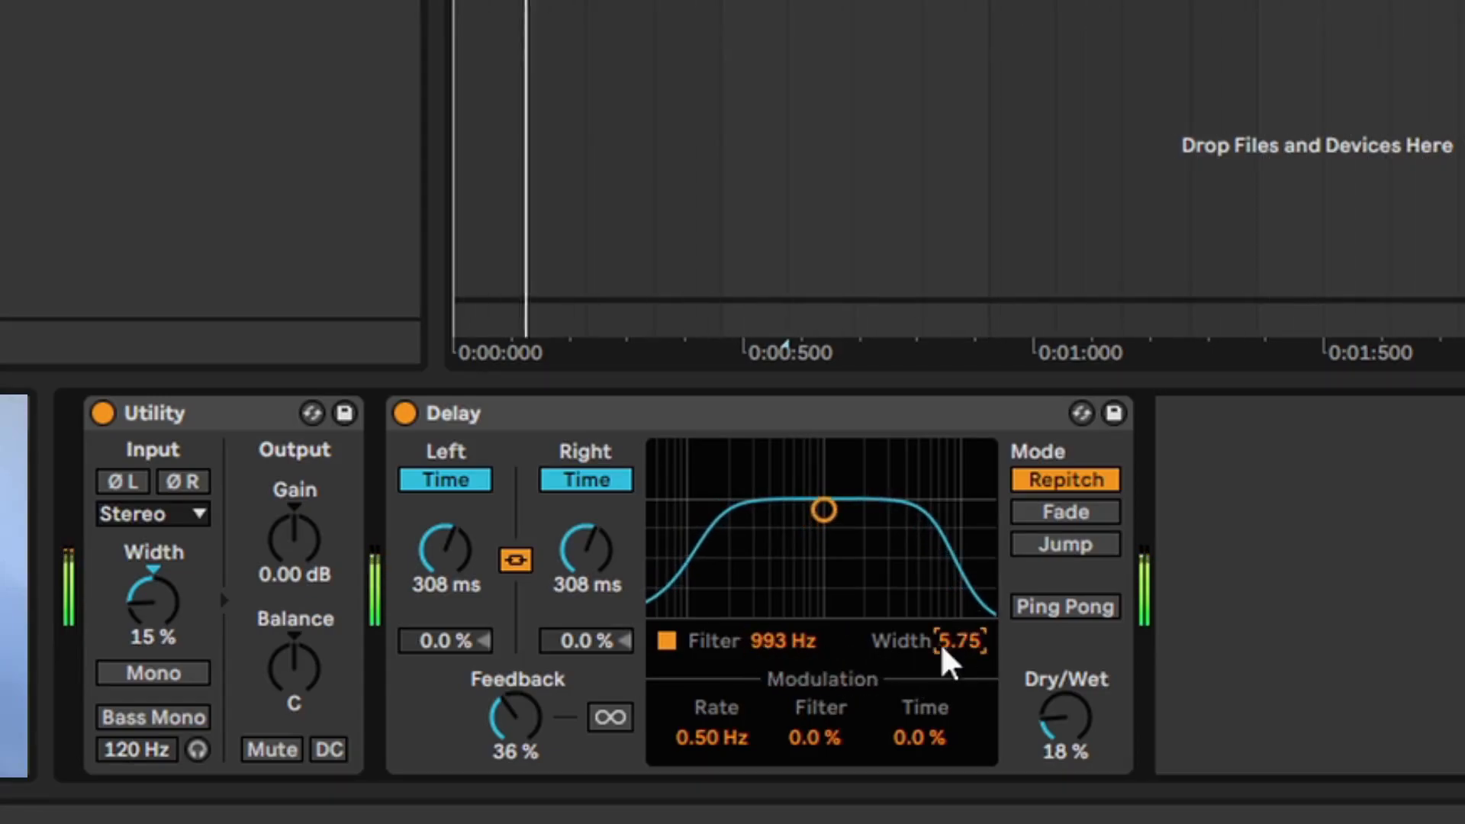
Step: Compare the Delay's sound with its filter disabled and re-enabled, and play the group back with the filter on
{"action": "left_click", "coordinate": [671, 647]}
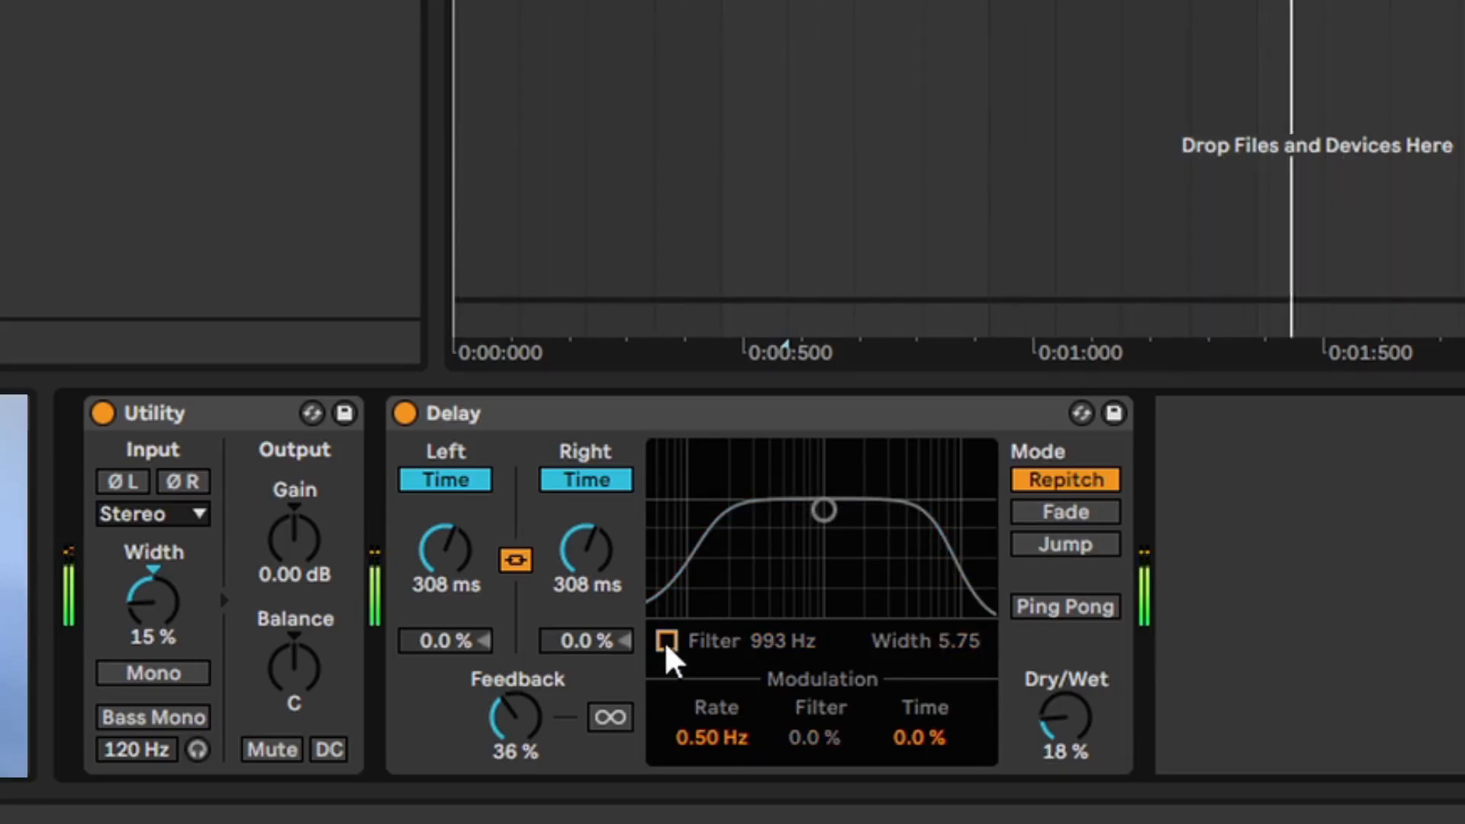
{"action": "left_click", "coordinate": [665, 643]}
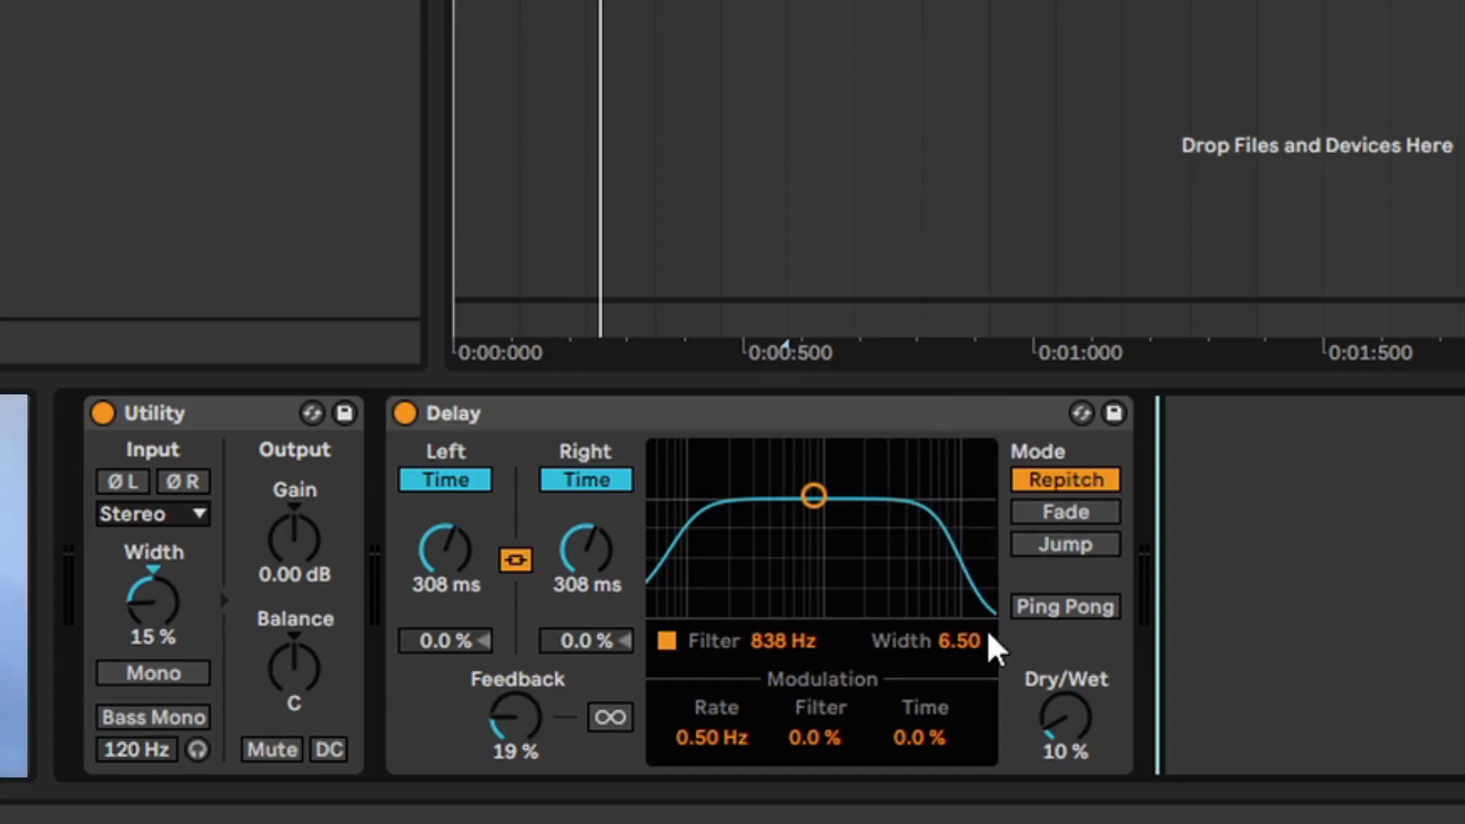
{"action": "key", "text": "space"}
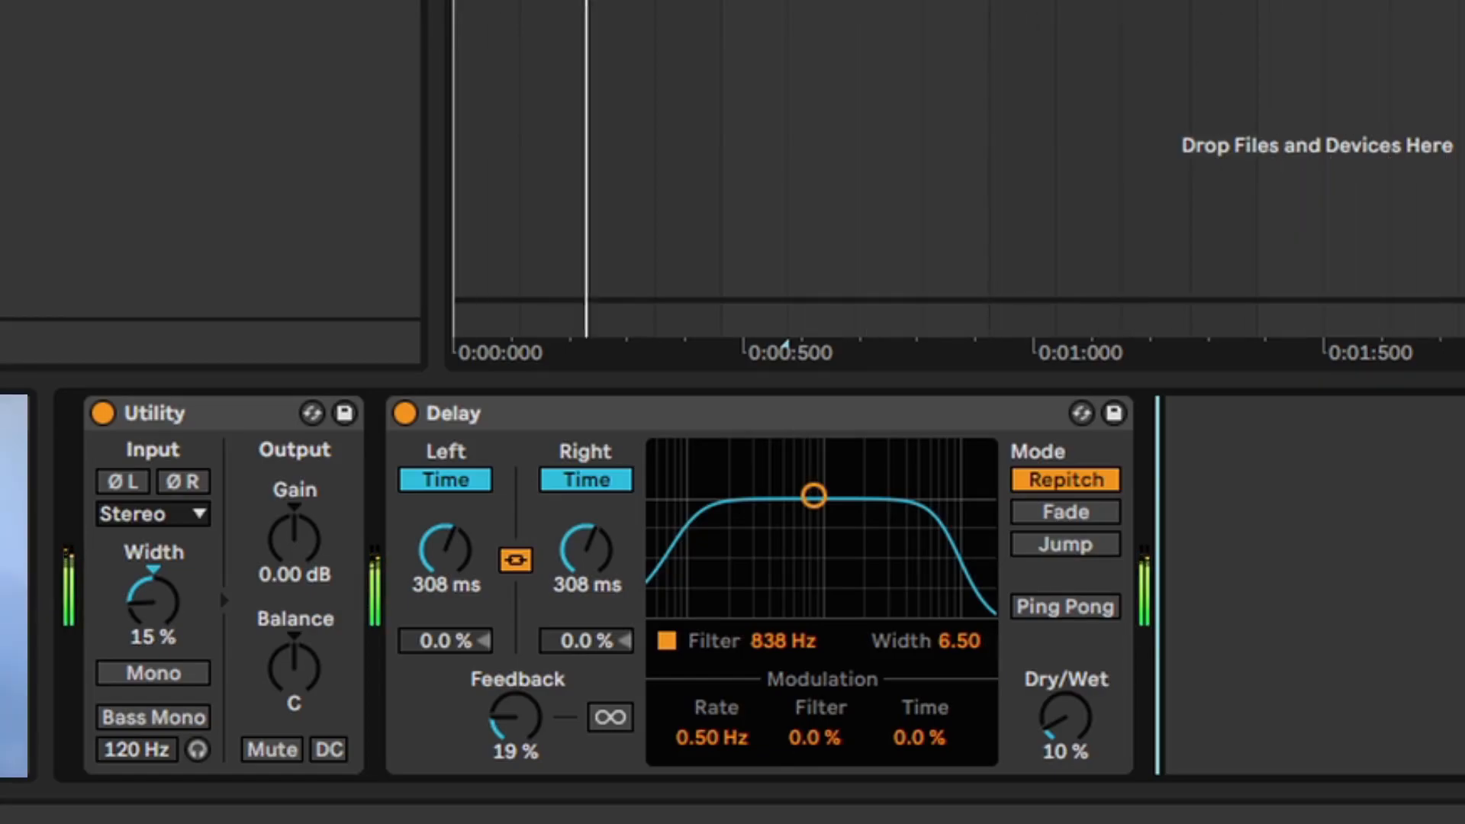